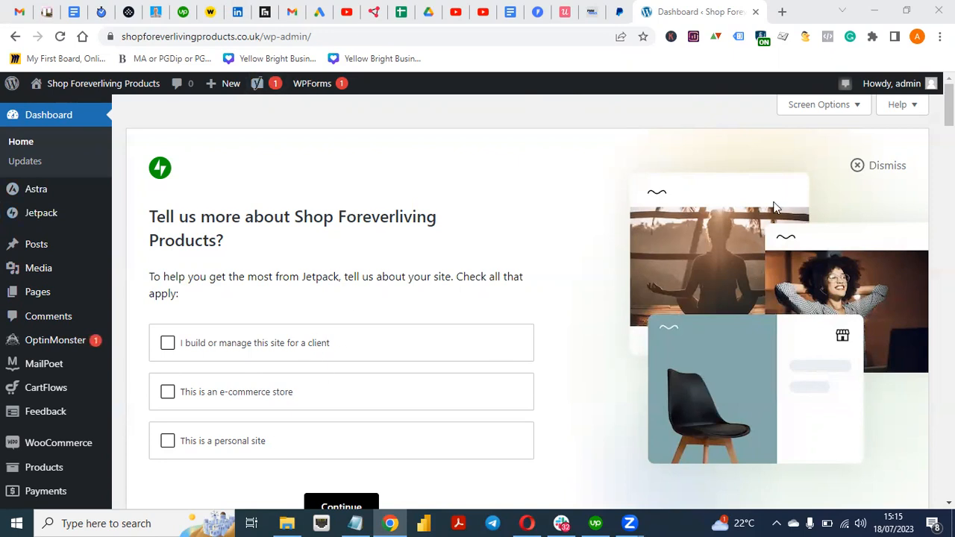
# Scroll the WordPress dashboard, then switch to the paypal.com/uk/business tab
pyautogui.moveTo(949, 106); pyautogui.dragTo(908, 384)
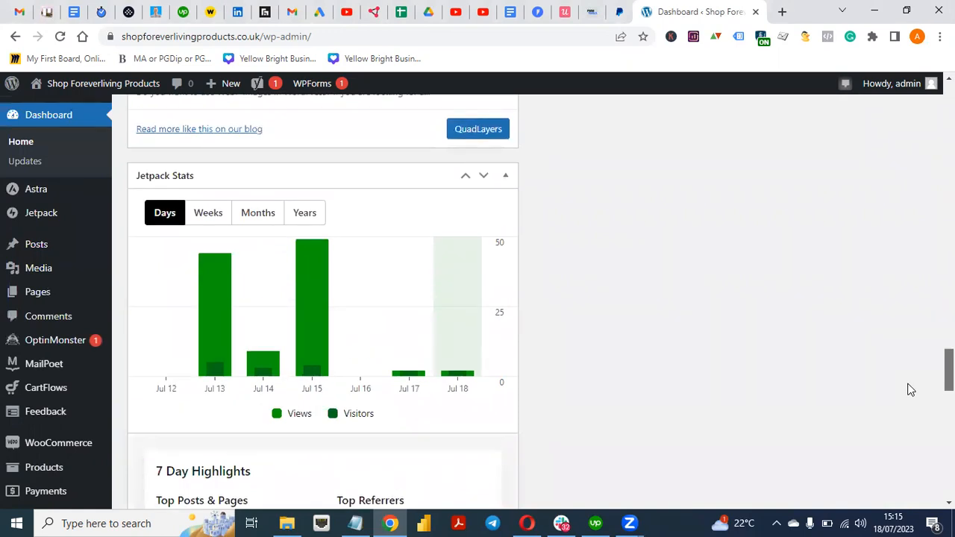
pyautogui.moveTo(910, 390); pyautogui.dragTo(909, 123)
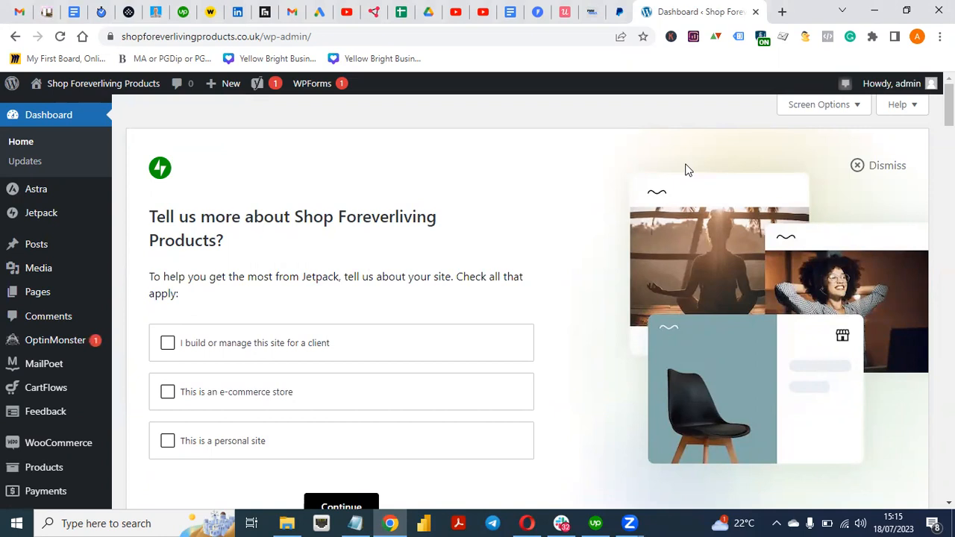
pyautogui.click(618, 13)
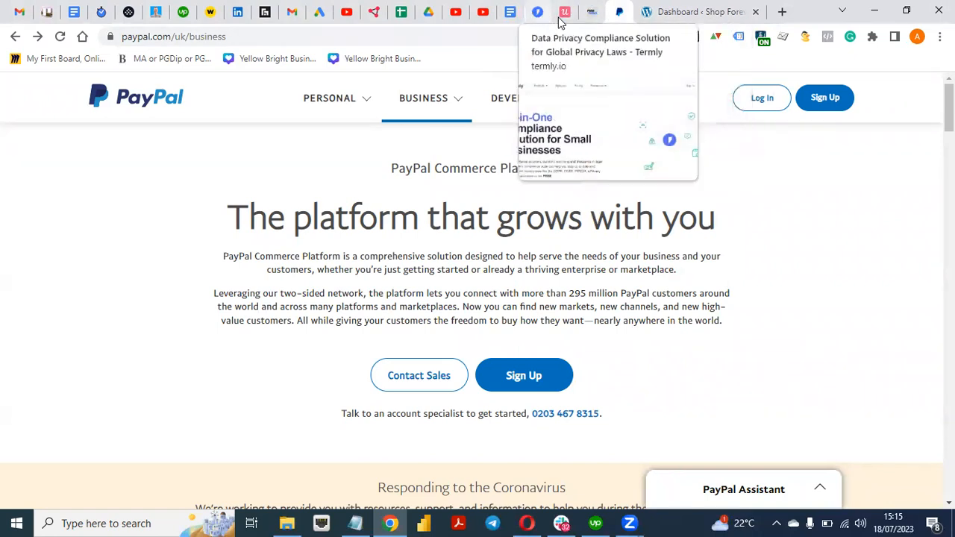
# Close the old PayPal business page tab
pyautogui.click(673, 17)
pyautogui.click(623, 17)
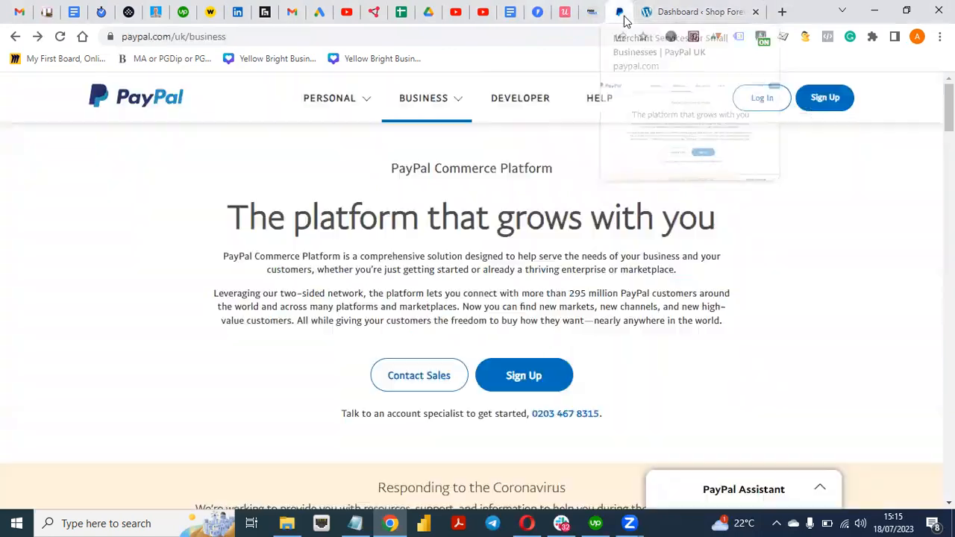
pyautogui.rightClick(623, 16)
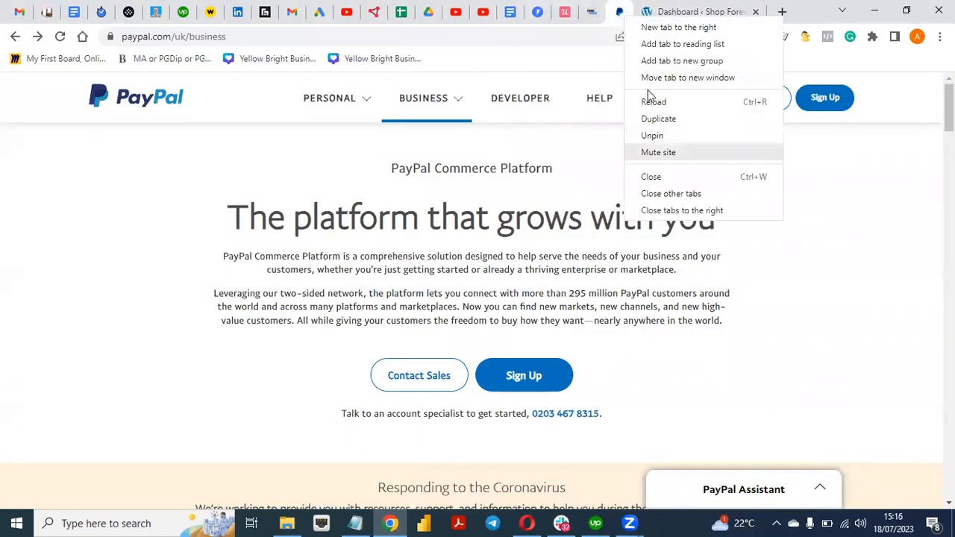
pyautogui.click(674, 178)
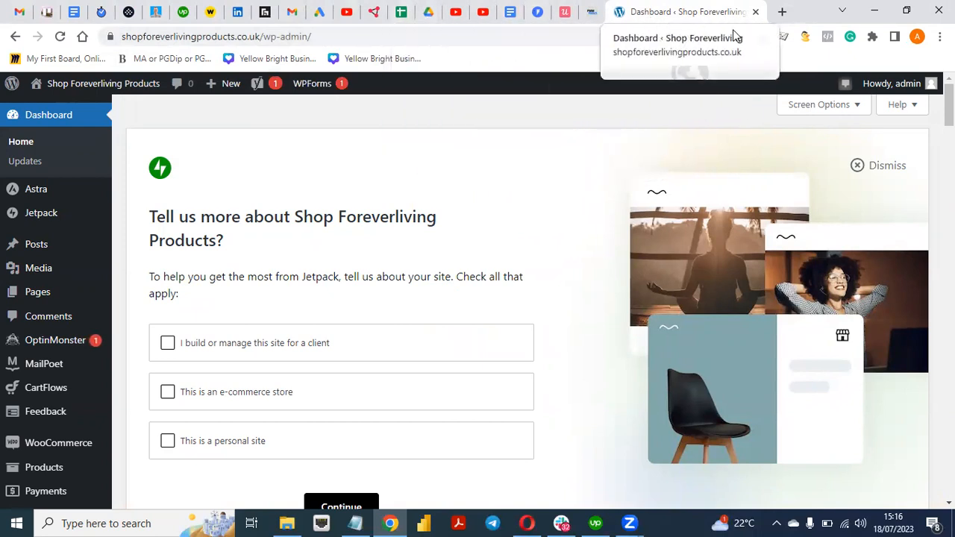
# Open a new tab and load the PayPal website from the 'pa' suggestion
pyautogui.click(781, 15)
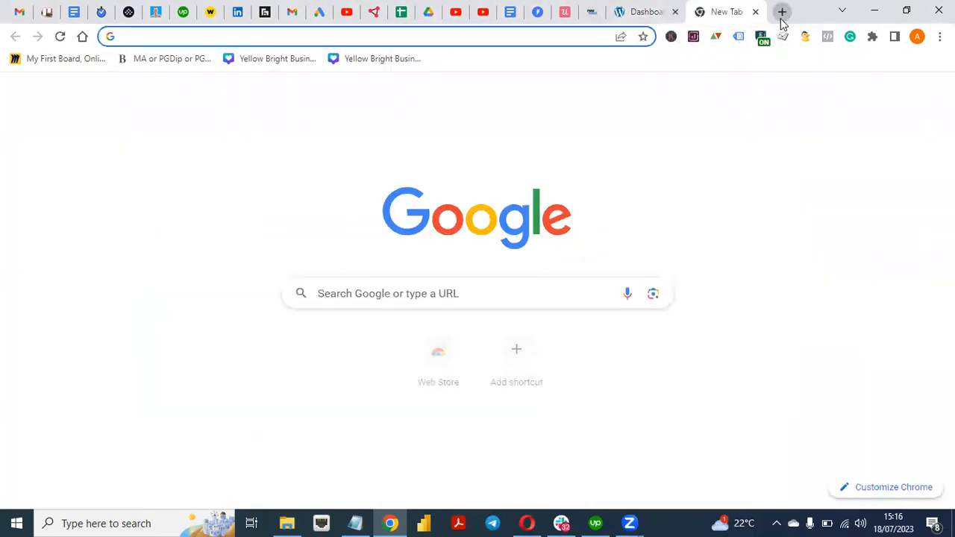
pyautogui.write('pa')
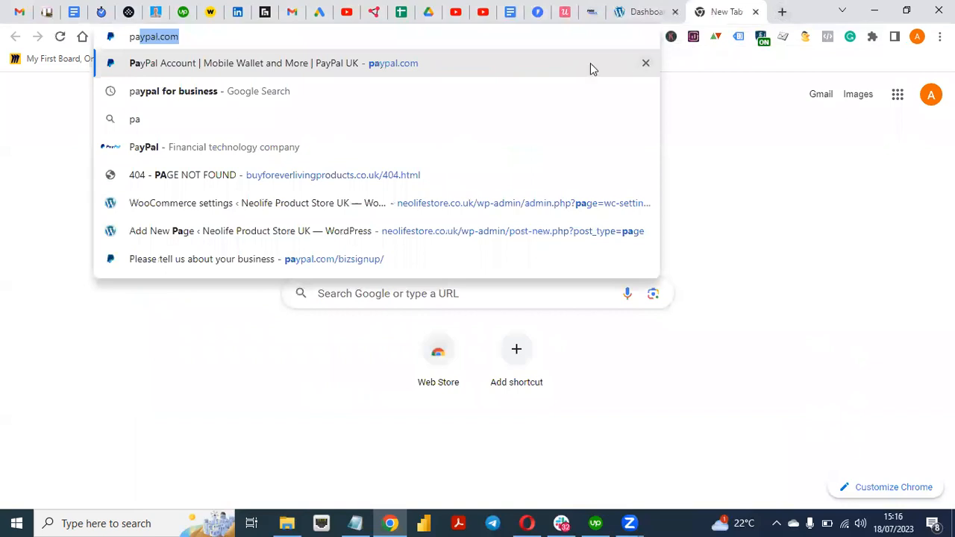
pyautogui.click(510, 72)
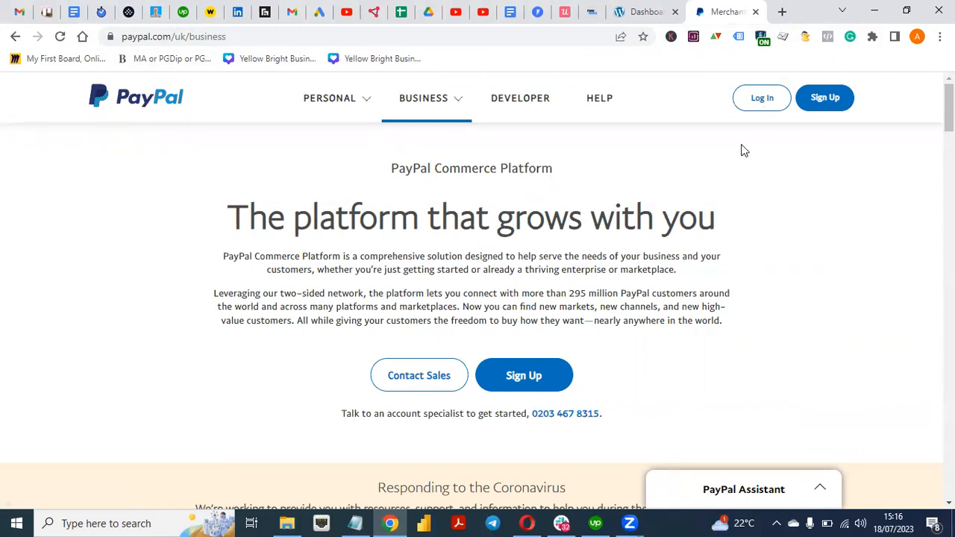
# Close that page and search Google for 'paypal for business' in a fresh tab
pyautogui.click(755, 13)
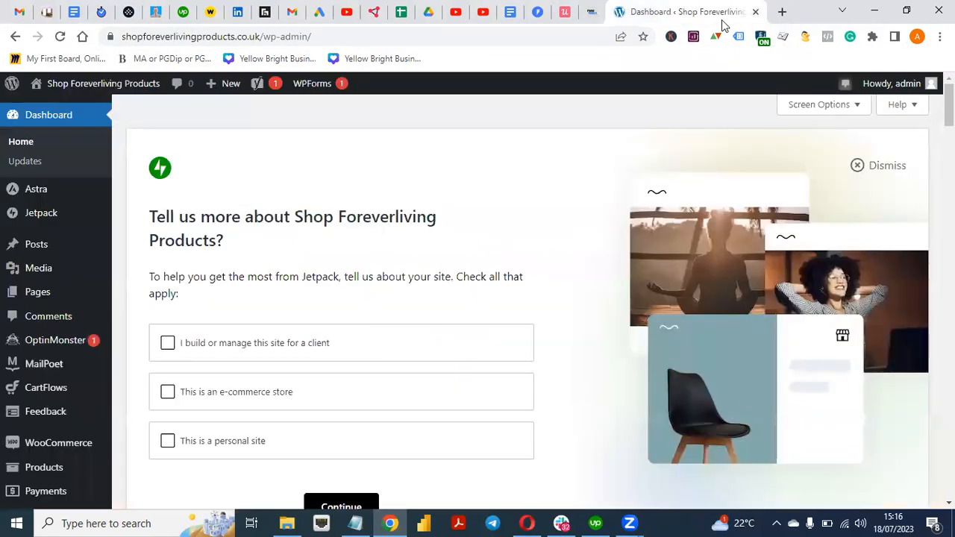
pyautogui.click(782, 12)
pyautogui.write('paypal.com')
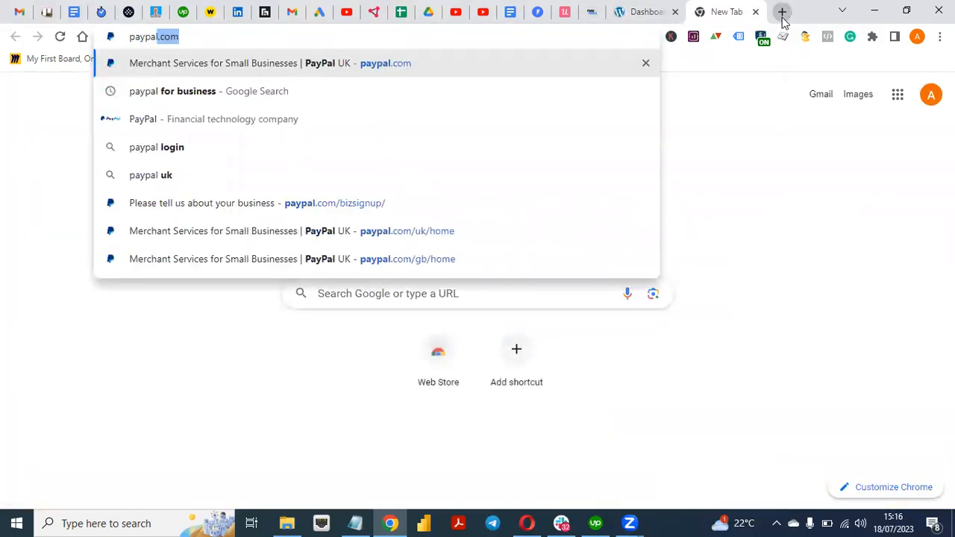
pyautogui.click(448, 101)
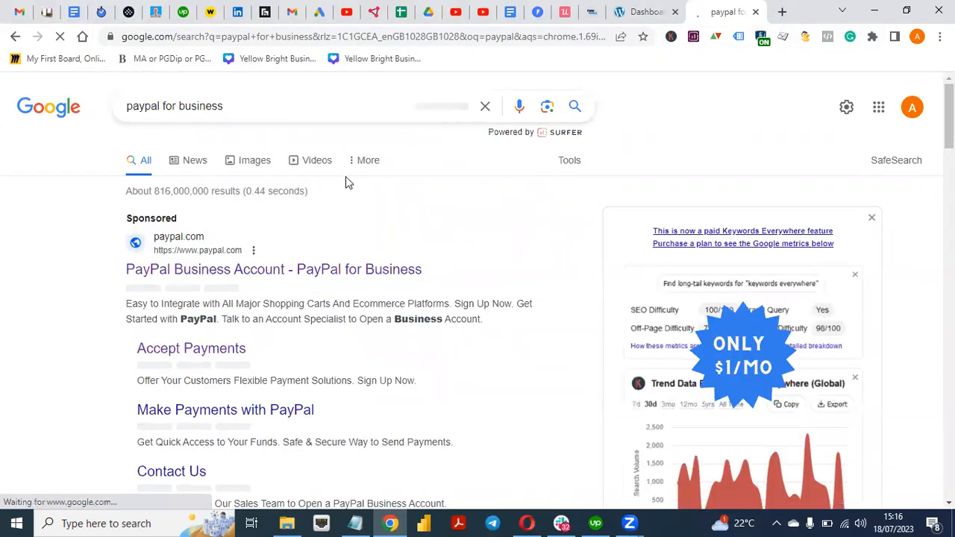
# Open the PayPal for Business result and log in with the account password
pyautogui.click(289, 273)
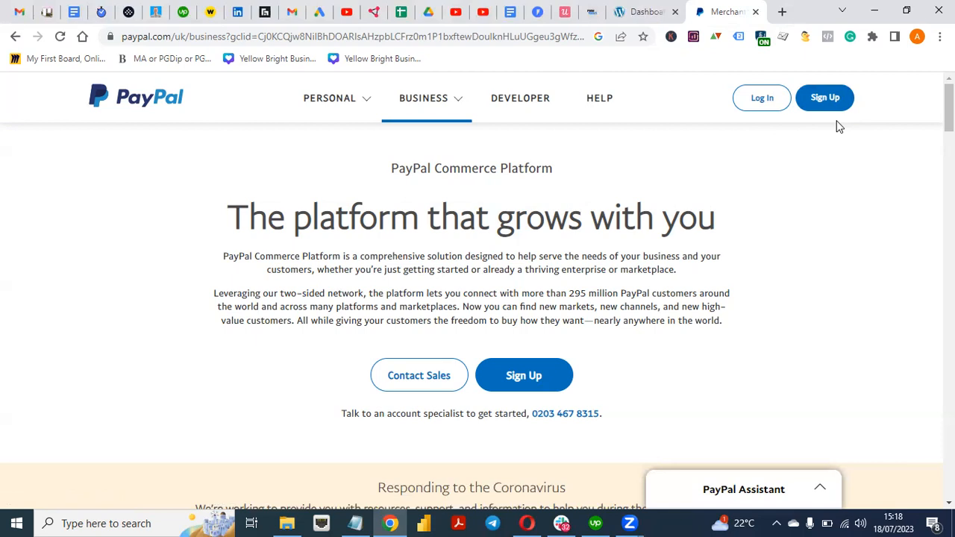
pyautogui.click(762, 102)
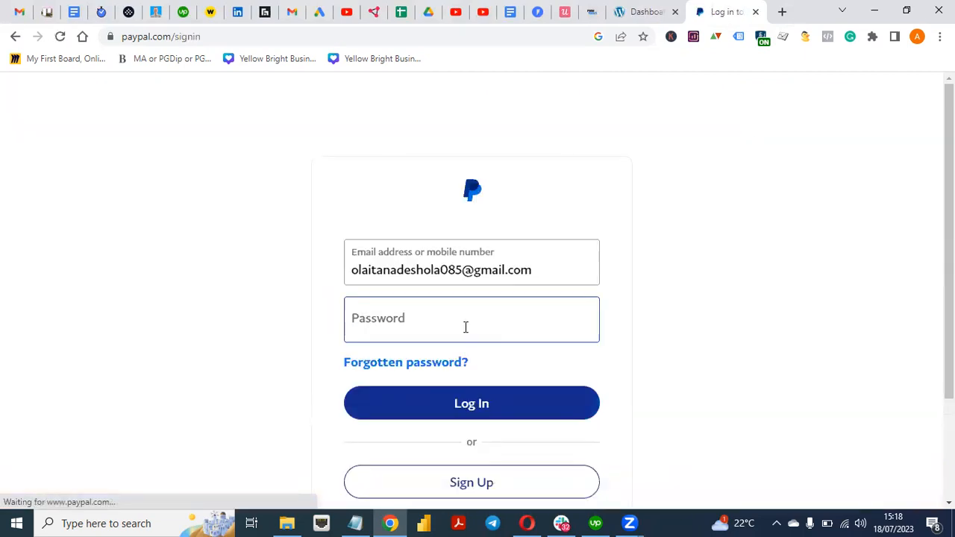
pyautogui.click(464, 327)
pyautogui.write('•••••••••••')
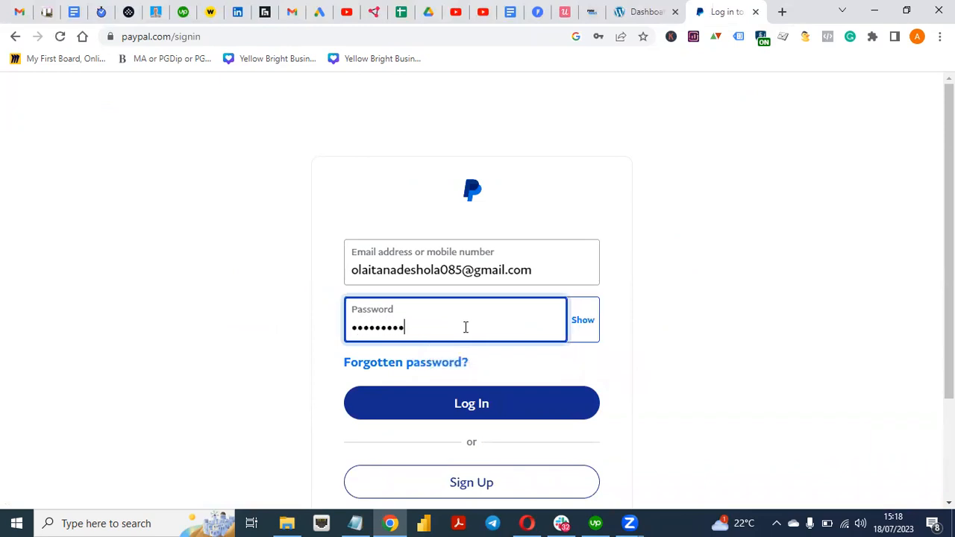
pyautogui.click(487, 401)
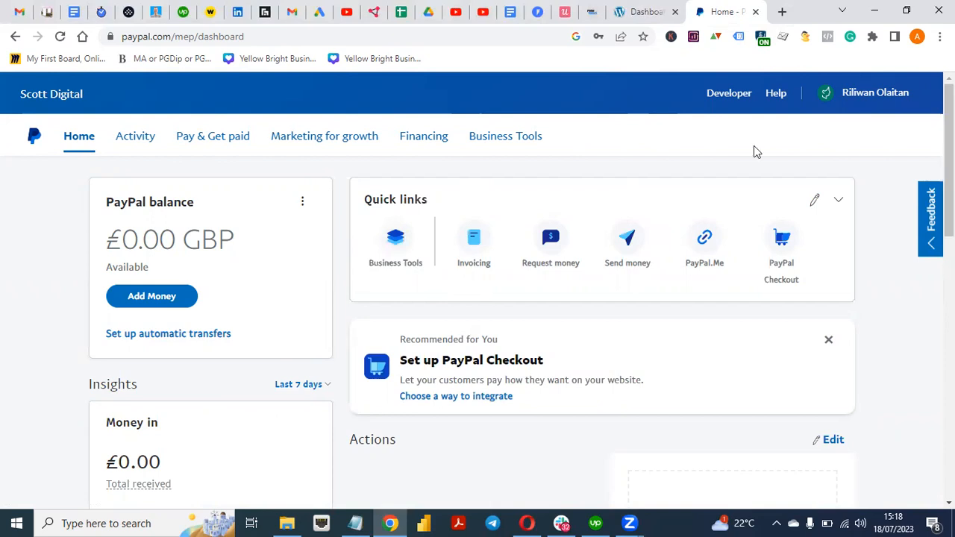
pyautogui.click(630, 11)
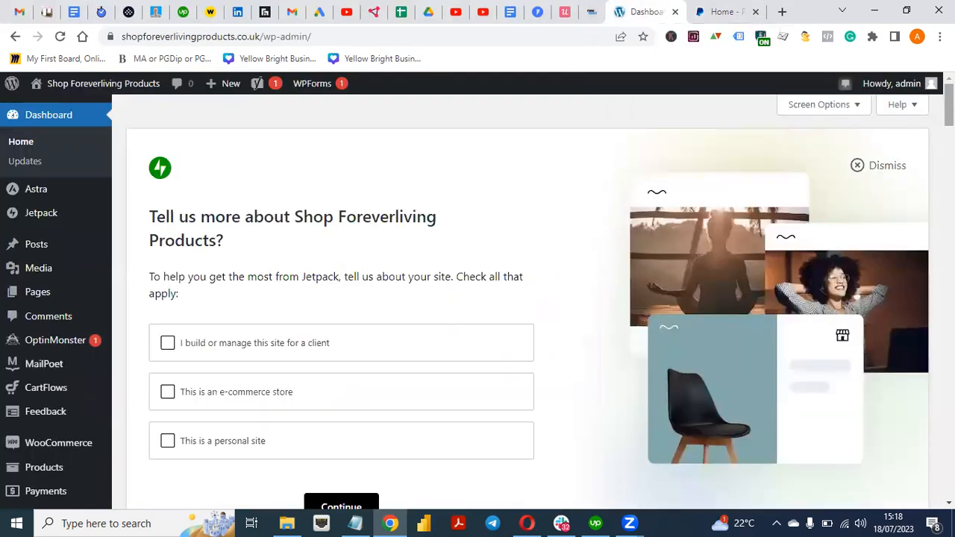
# Go to WooCommerce Settings > Payments and review the WooCommerce Payments card options
pyautogui.scroll(-3, 253, 328)
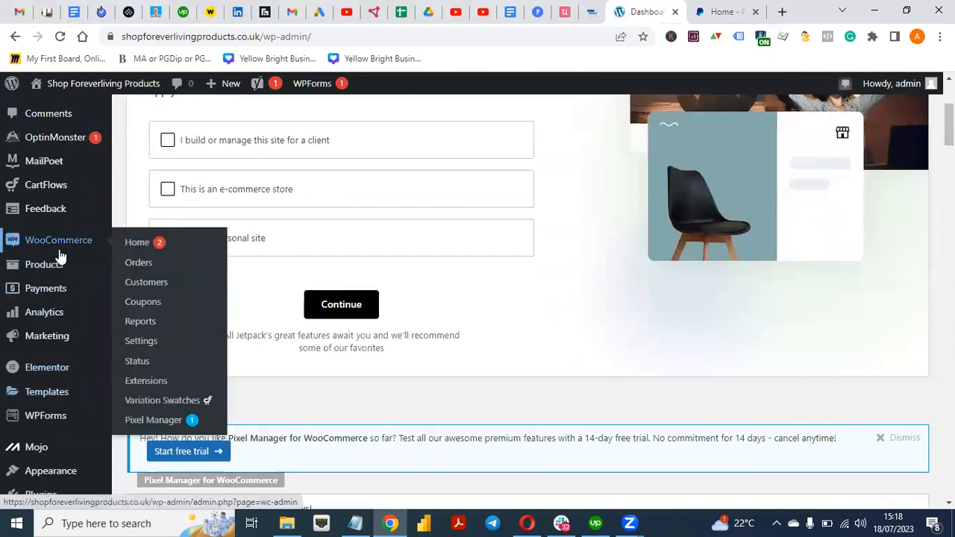
pyautogui.click(150, 342)
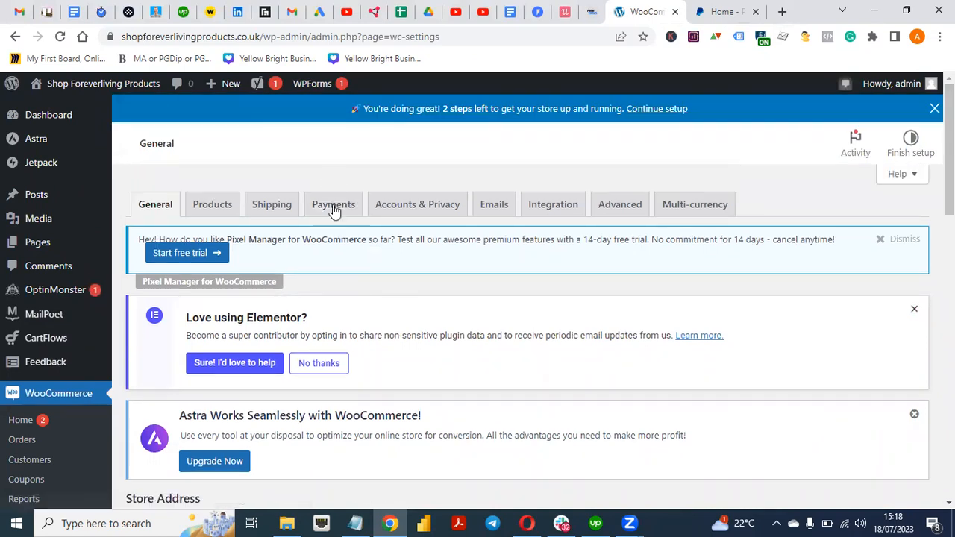
pyautogui.click(339, 211)
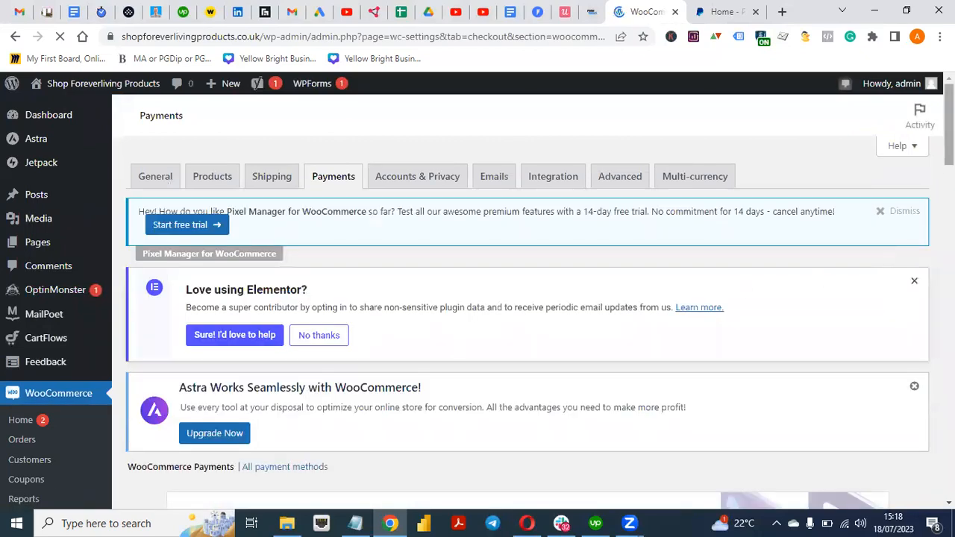
pyautogui.scroll(-4, 880, 276)
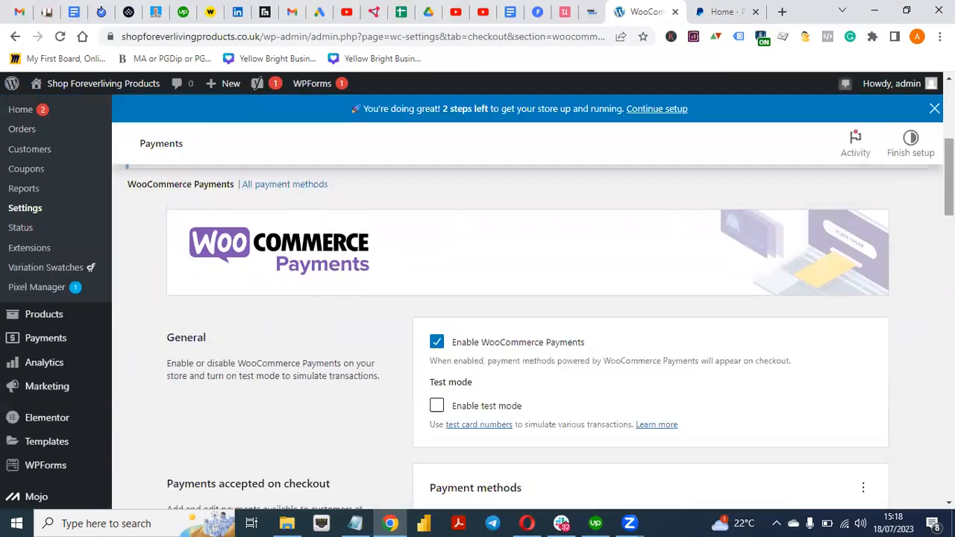
pyautogui.moveTo(948, 178); pyautogui.dragTo(949, 211)
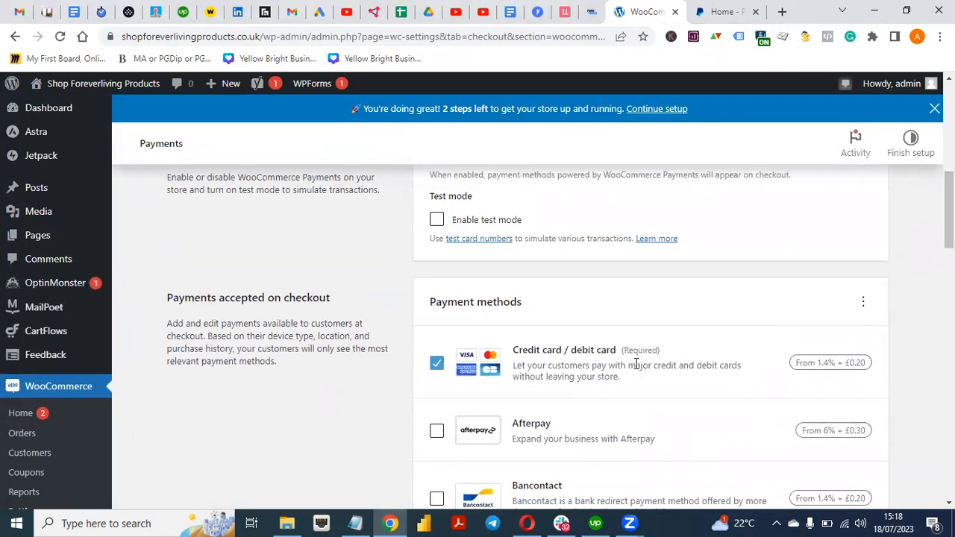
pyautogui.moveTo(949, 222); pyautogui.dragTo(949, 190)
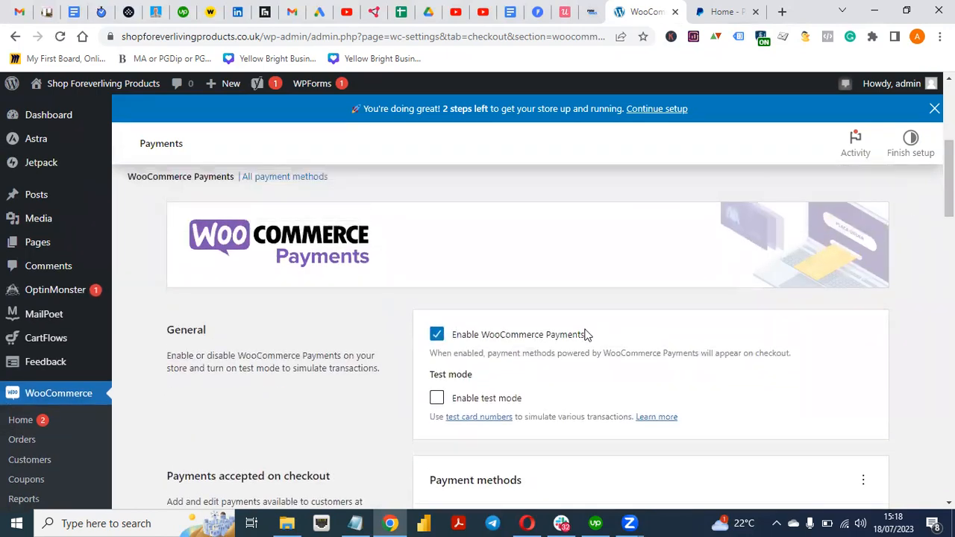
pyautogui.moveTo(949, 189); pyautogui.dragTo(949, 349)
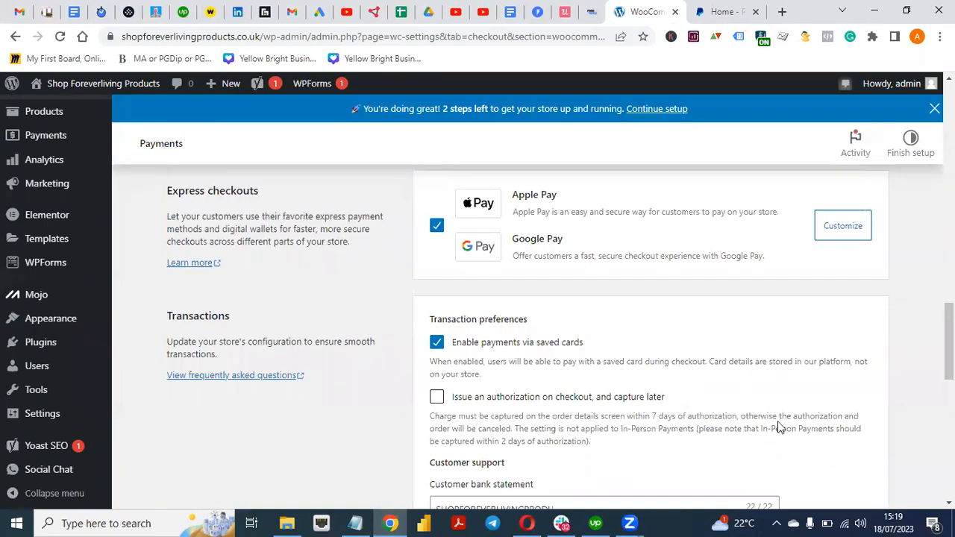
pyautogui.moveTo(949, 343); pyautogui.dragTo(948, 121)
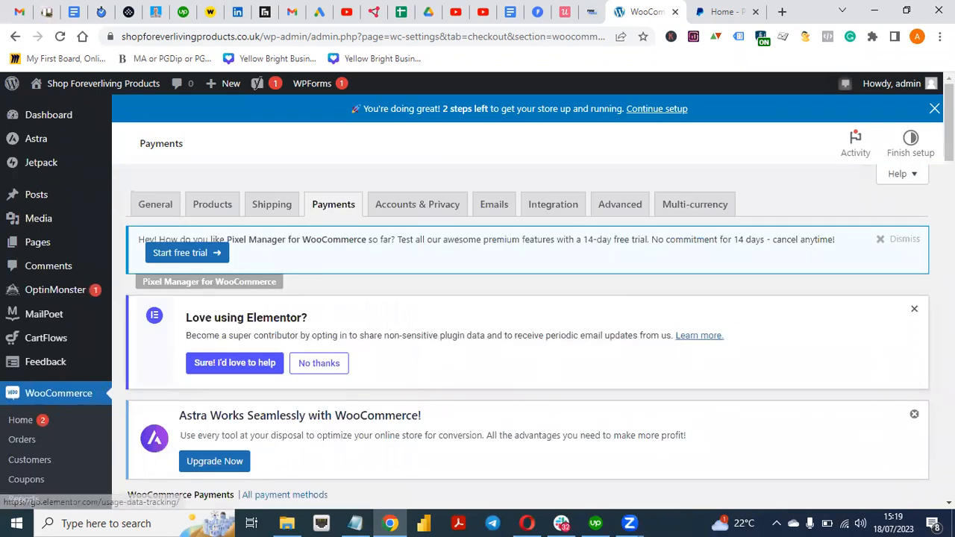
pyautogui.moveTo(948, 123); pyautogui.dragTo(949, 247)
pyautogui.moveTo(54, 341)
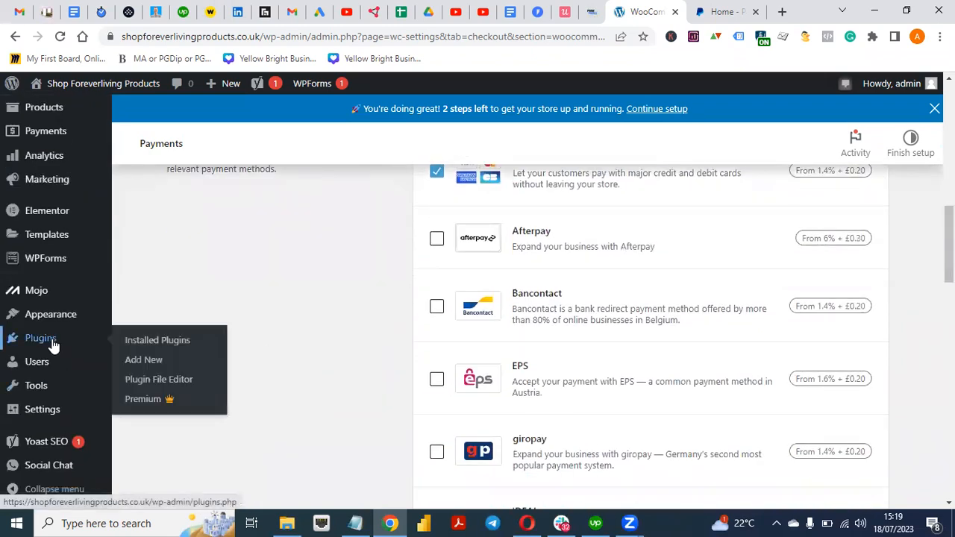
# Search Add New plugins for 'pa', then install and activate WooCommerce PayPal Payments
pyautogui.click(157, 366)
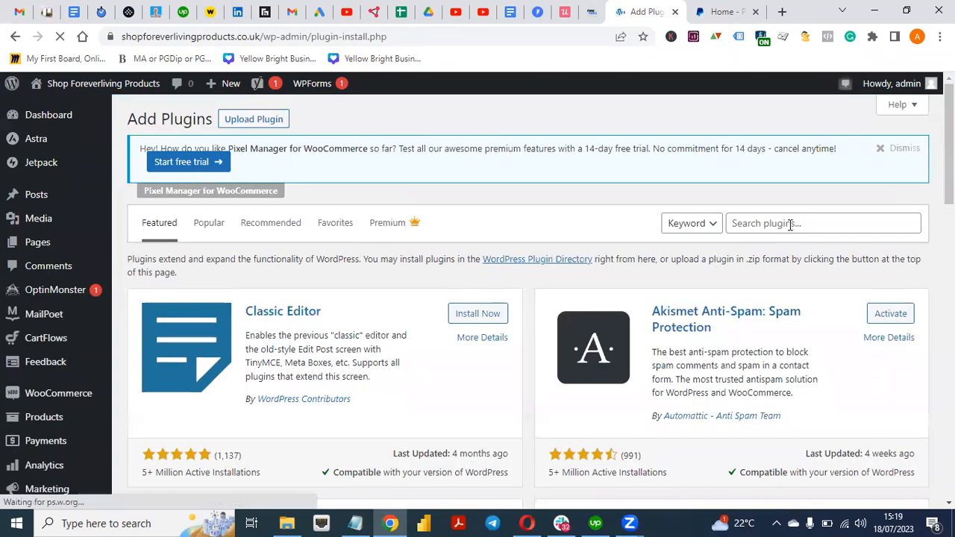
pyautogui.click(788, 224)
pyautogui.write('paypal')
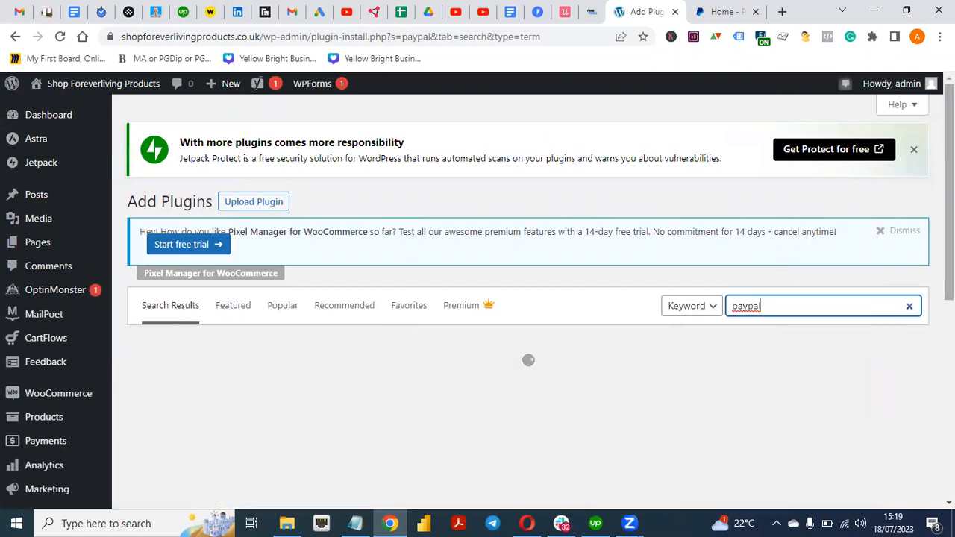
pyautogui.scroll(-5, 528, 298)
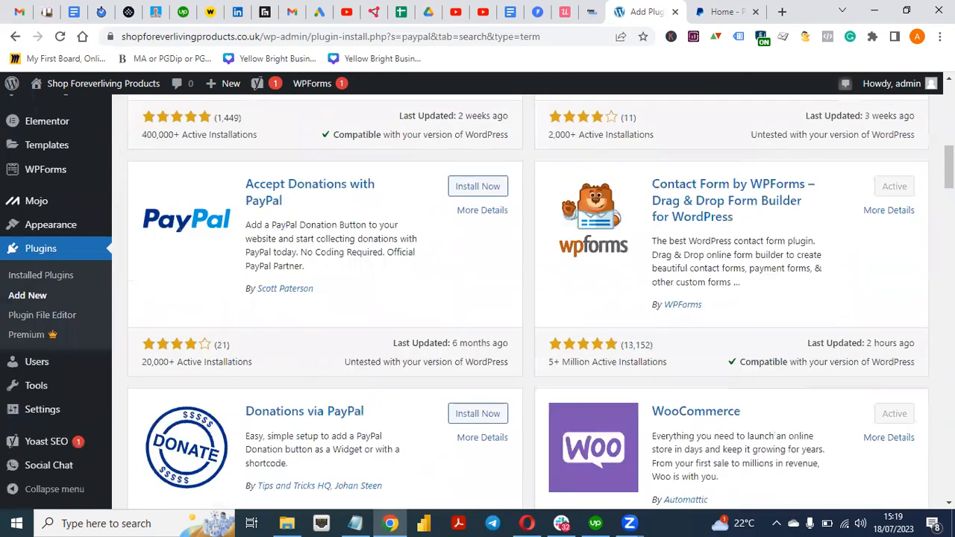
pyautogui.scroll(6, 528, 299)
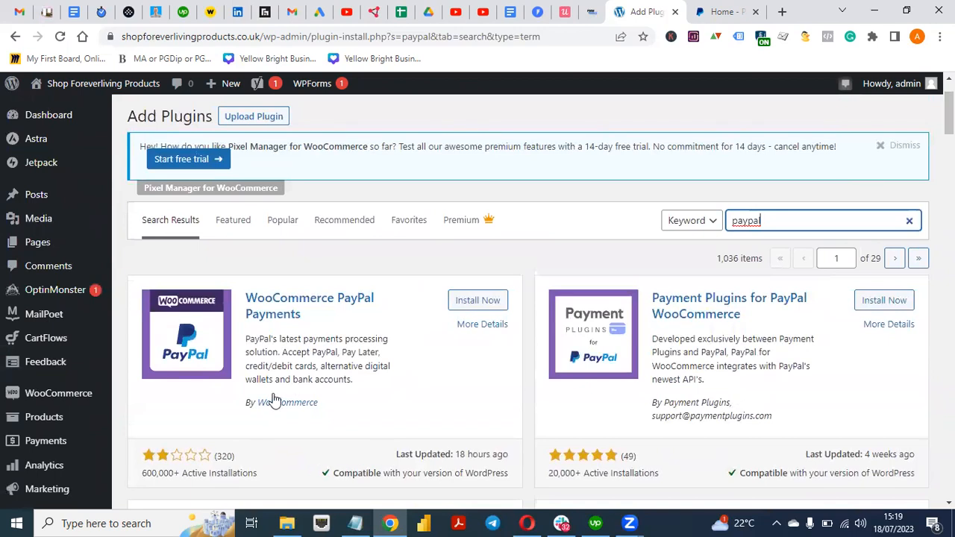
pyautogui.click(478, 302)
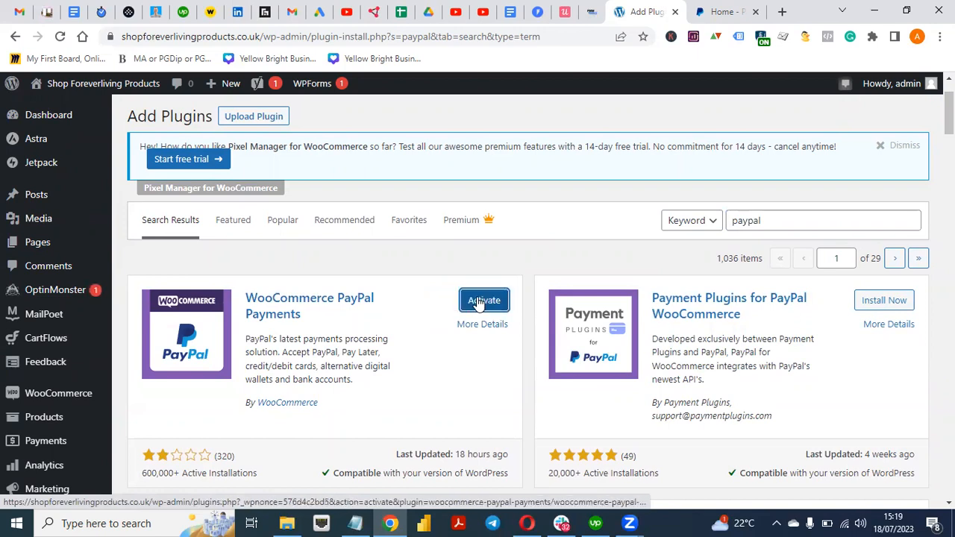
pyautogui.click(482, 304)
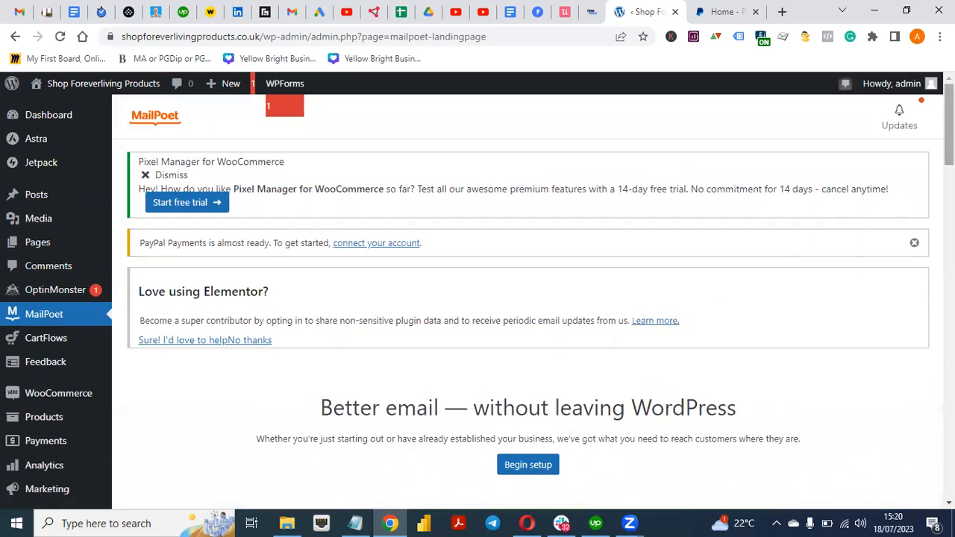
pyautogui.scroll(-15, 478, 299)
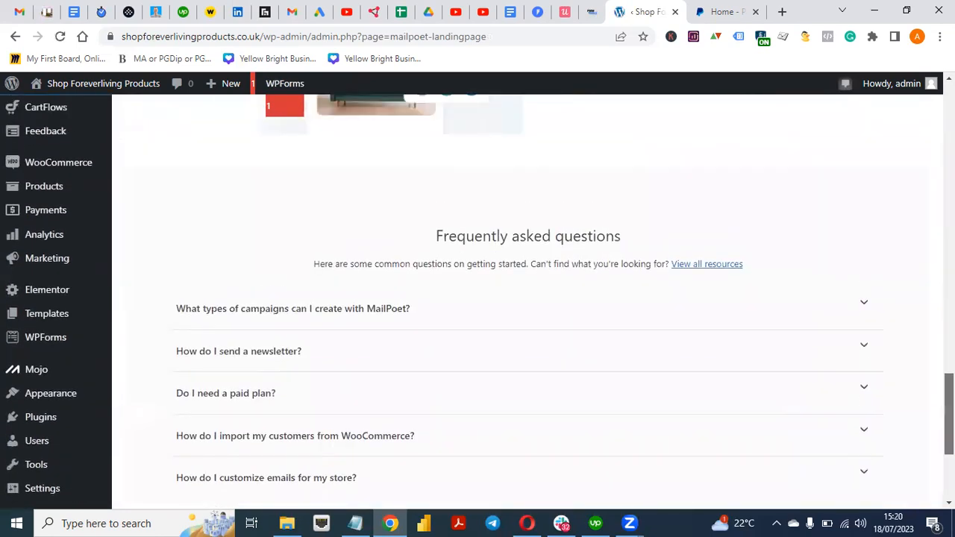
pyautogui.scroll(8, 477, 299)
pyautogui.scroll(5, 477, 298)
pyautogui.scroll(4, 528, 299)
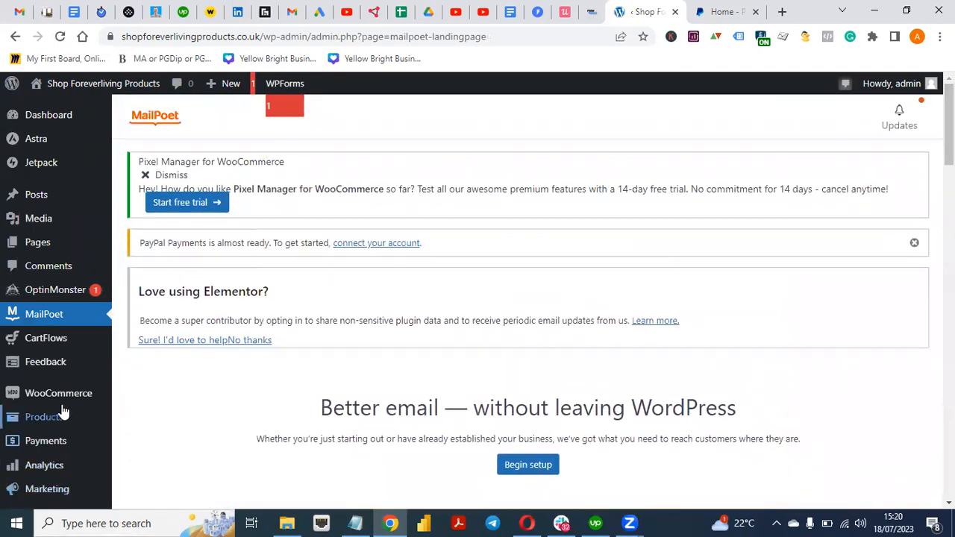
pyautogui.moveTo(65, 399)
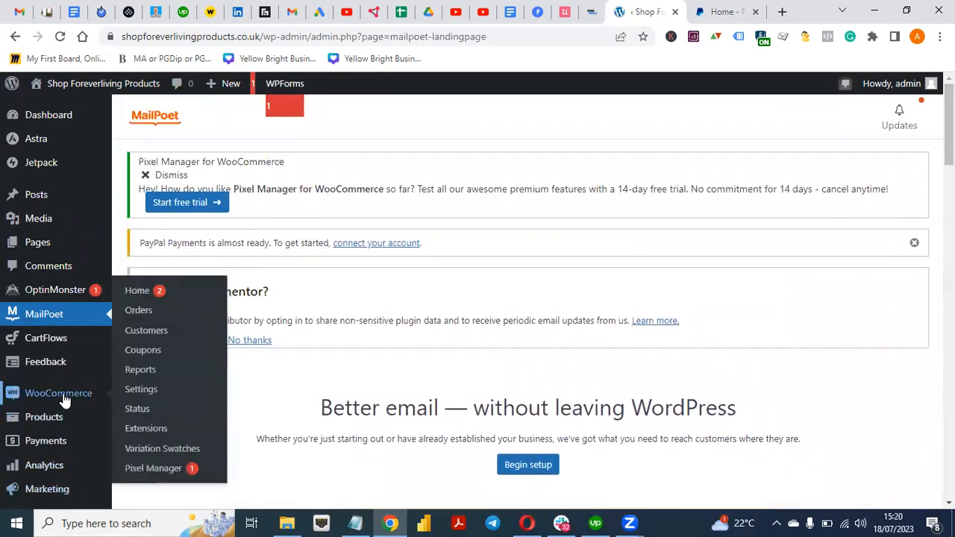
pyautogui.click(148, 395)
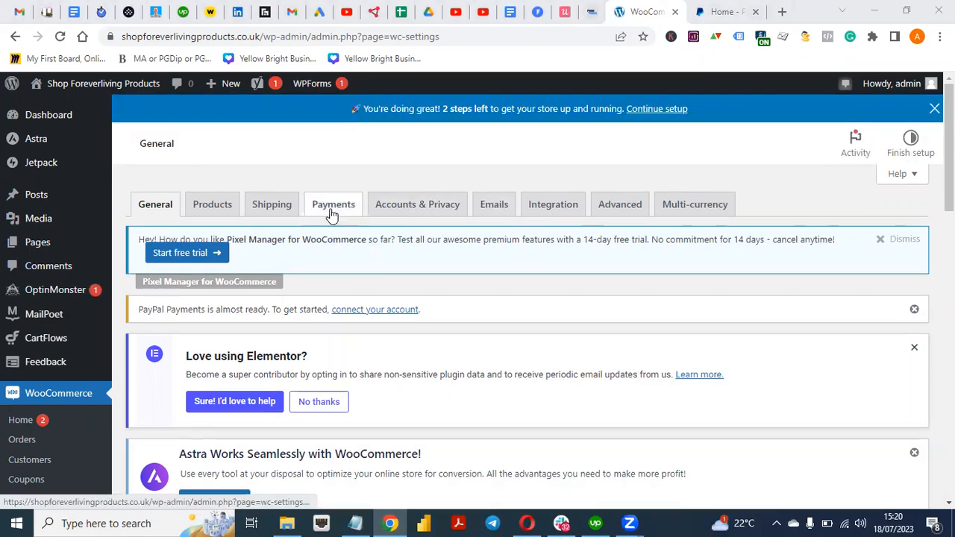
pyautogui.click(332, 212)
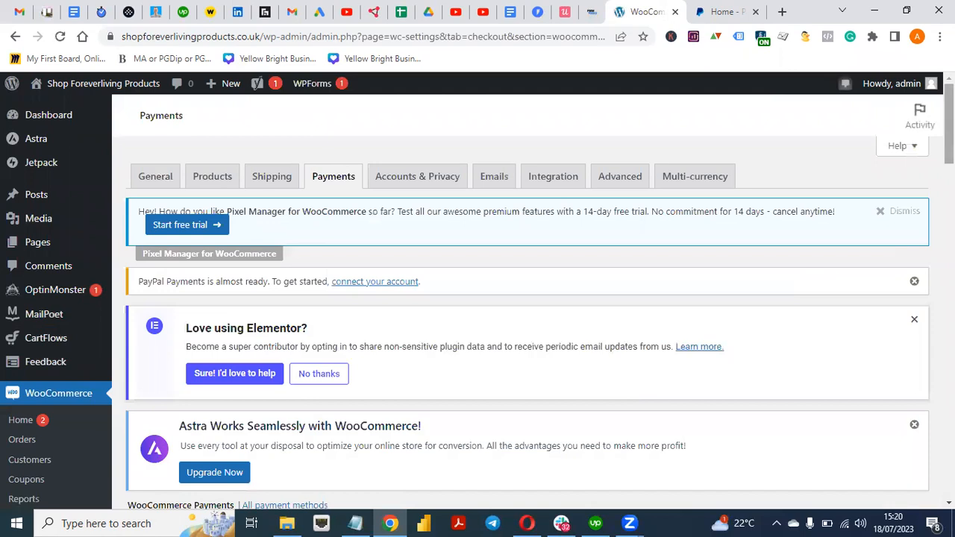
pyautogui.scroll(-4, 522, 299)
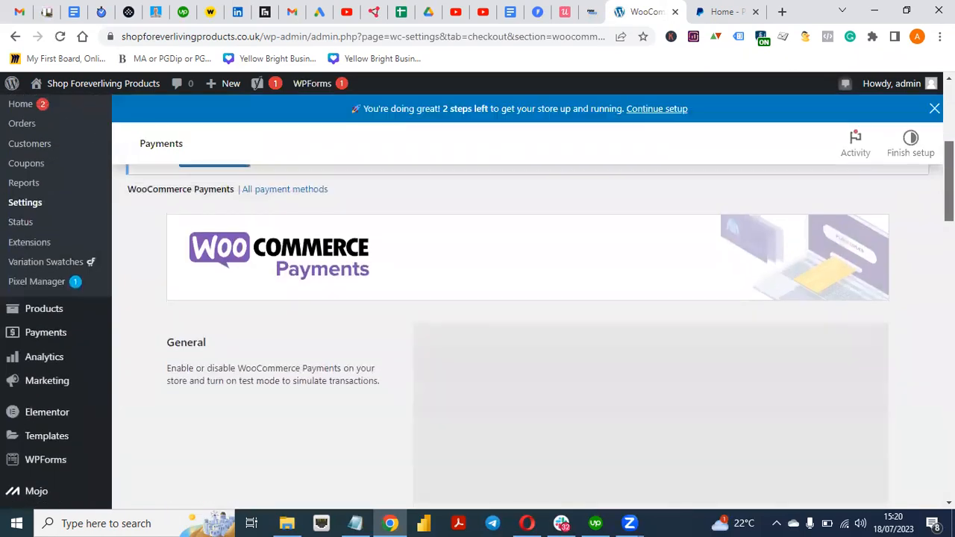
pyautogui.scroll(-1, 522, 299)
pyautogui.scroll(-20, 522, 336)
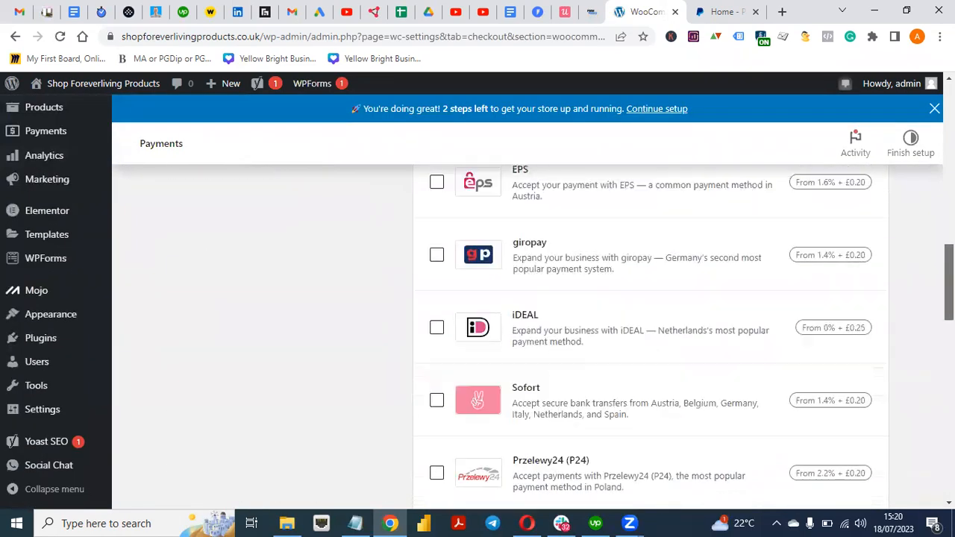
pyautogui.scroll(4, 477, 298)
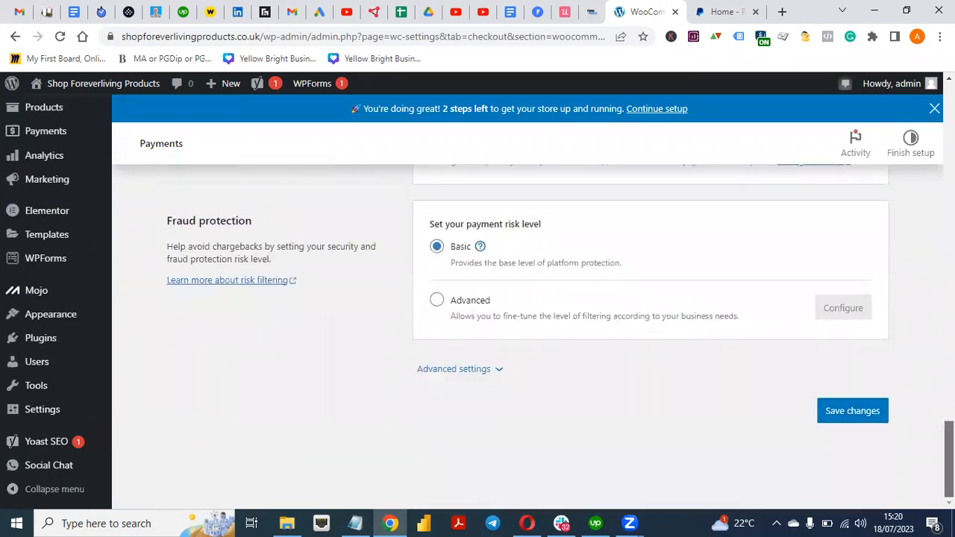
pyautogui.scroll(10, 477, 312)
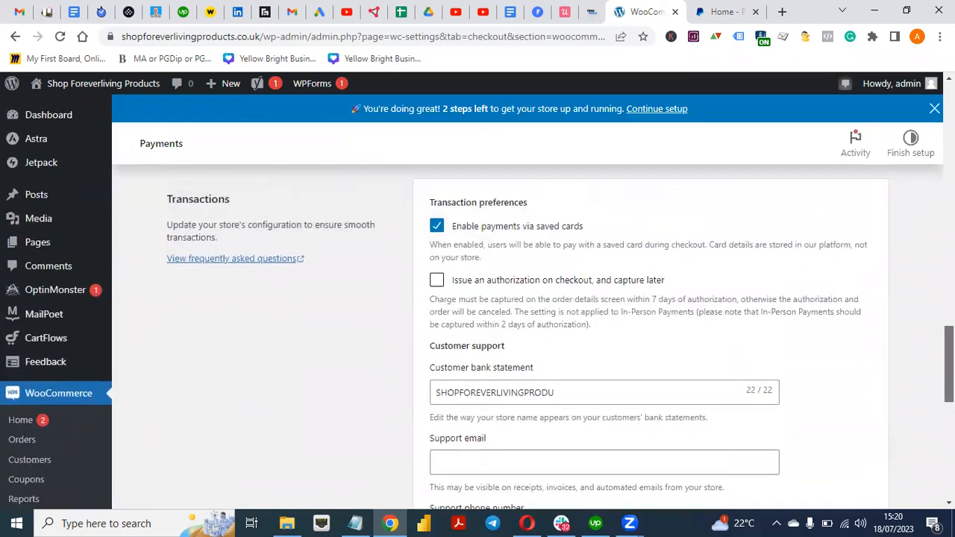
pyautogui.scroll(10, 478, 311)
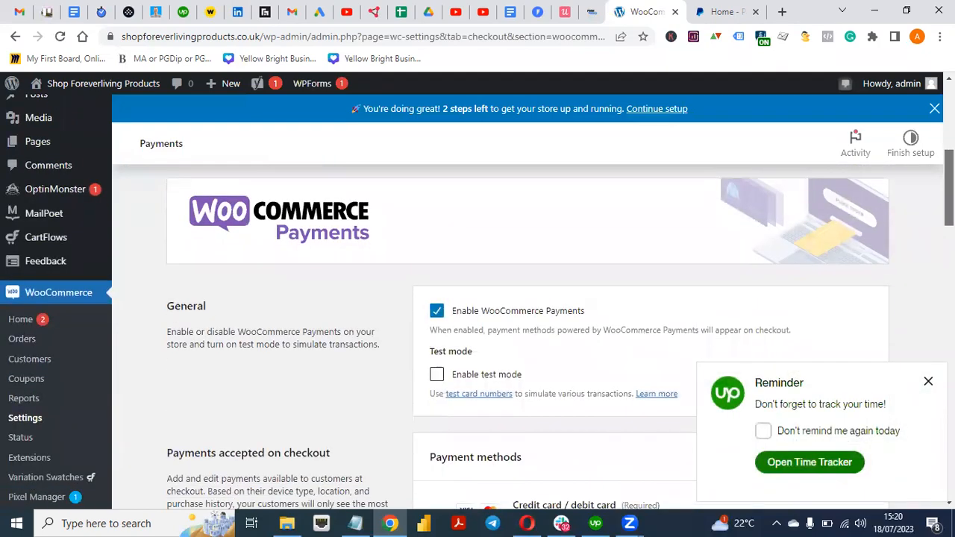
pyautogui.scroll(-3, 478, 298)
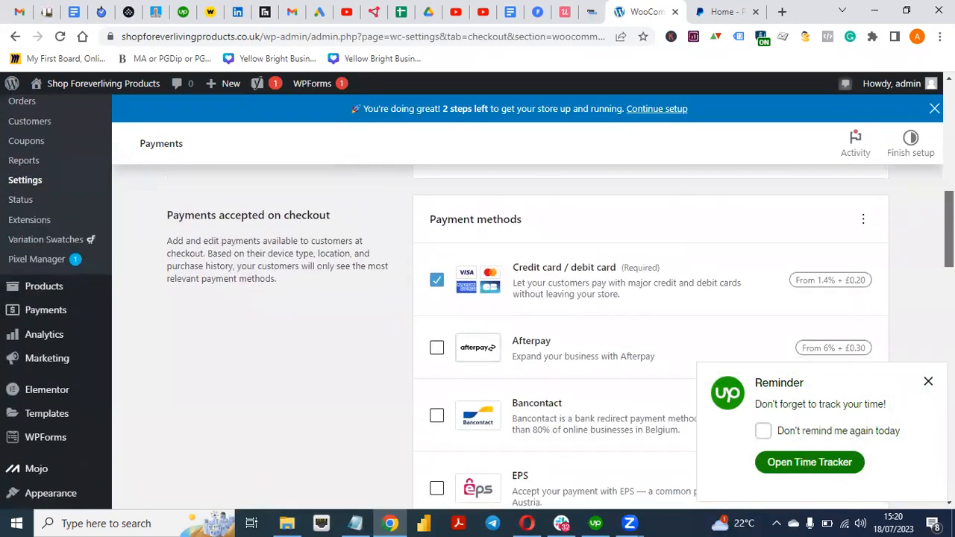
pyautogui.scroll(-7, 477, 336)
pyautogui.scroll(-1, 477, 335)
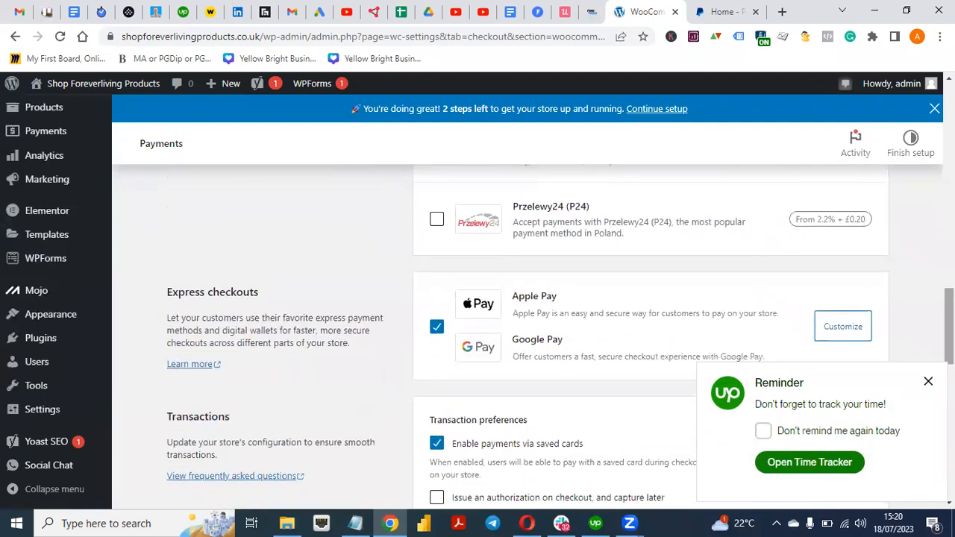
pyautogui.scroll(-10, 477, 336)
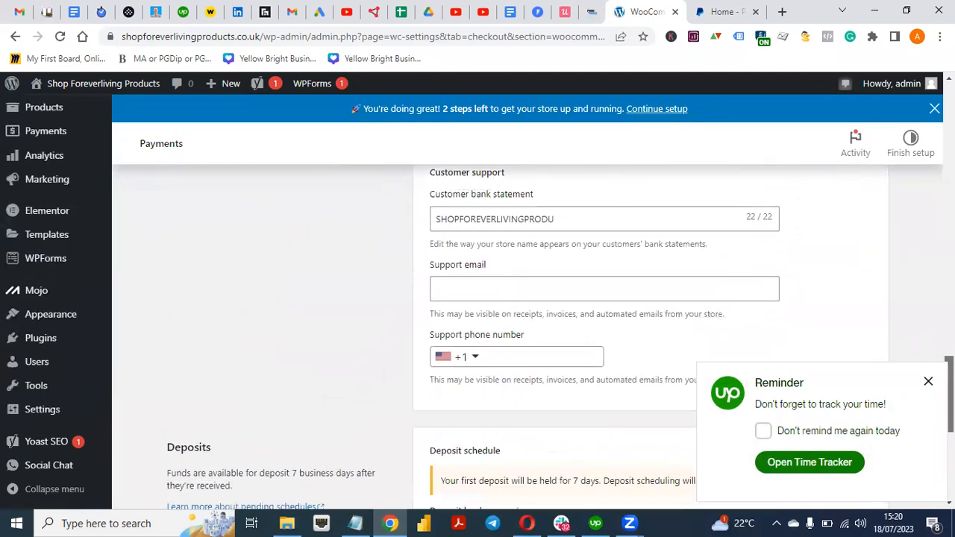
pyautogui.click(927, 383)
pyautogui.scroll(-1, 477, 336)
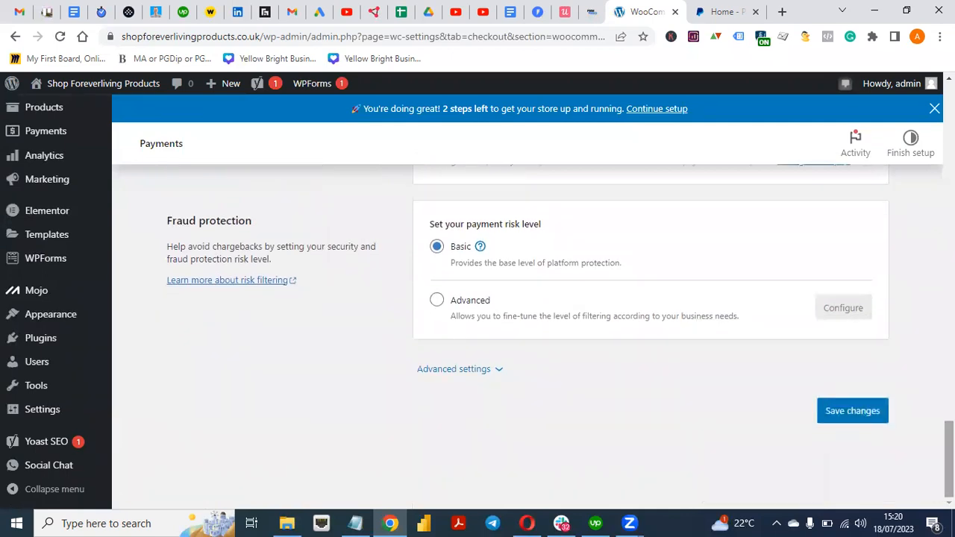
pyautogui.moveTo(46, 413)
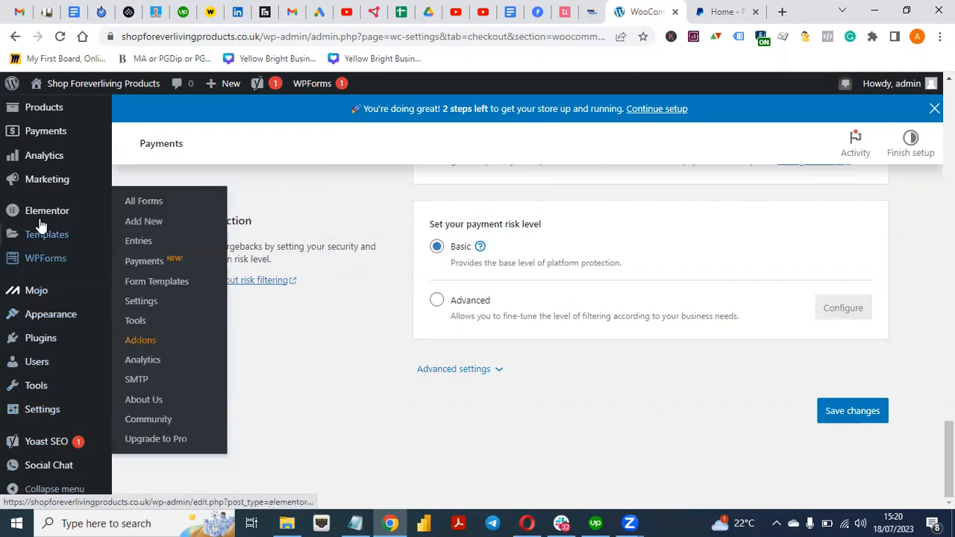
pyautogui.moveTo(37, 168)
pyautogui.moveTo(40, 137)
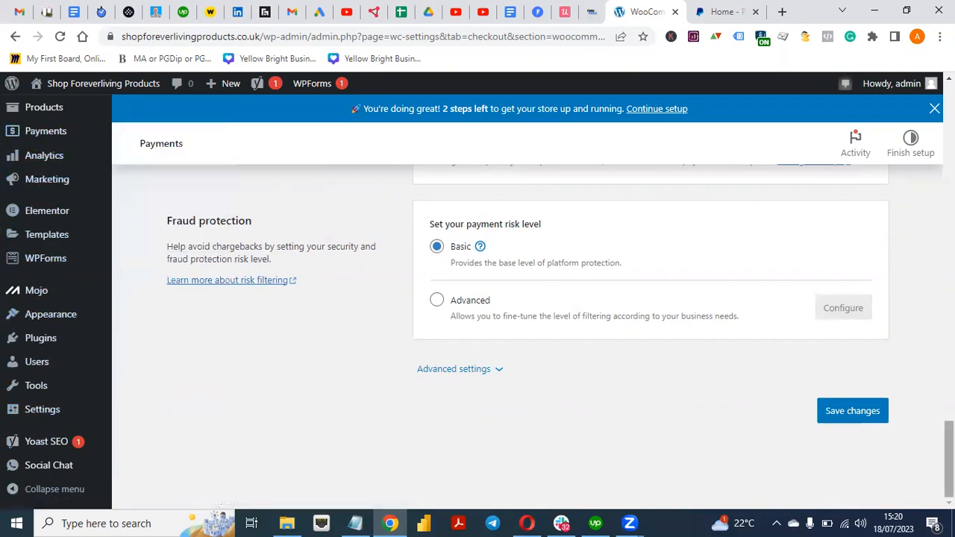
pyautogui.scroll(3, 234, 215)
pyautogui.scroll(5, 477, 302)
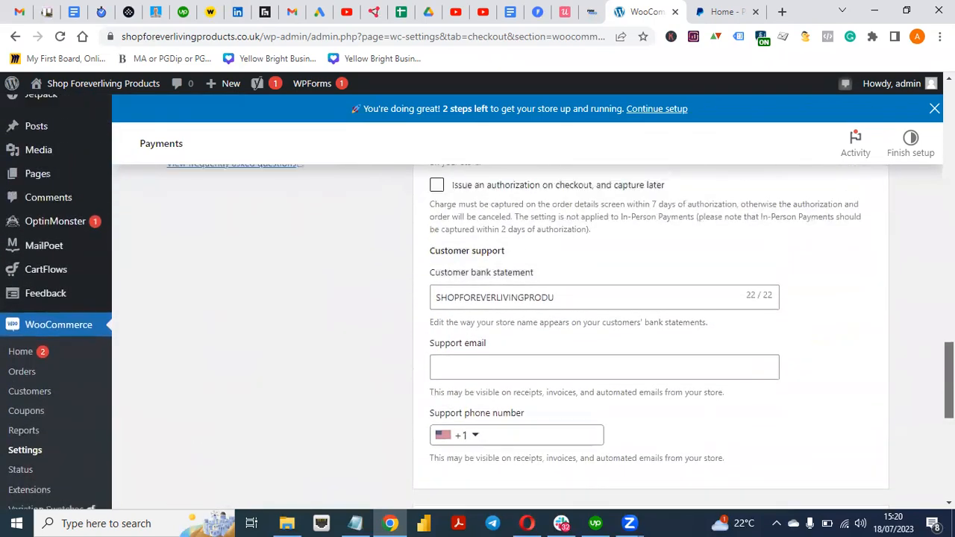
pyautogui.scroll(6, 477, 336)
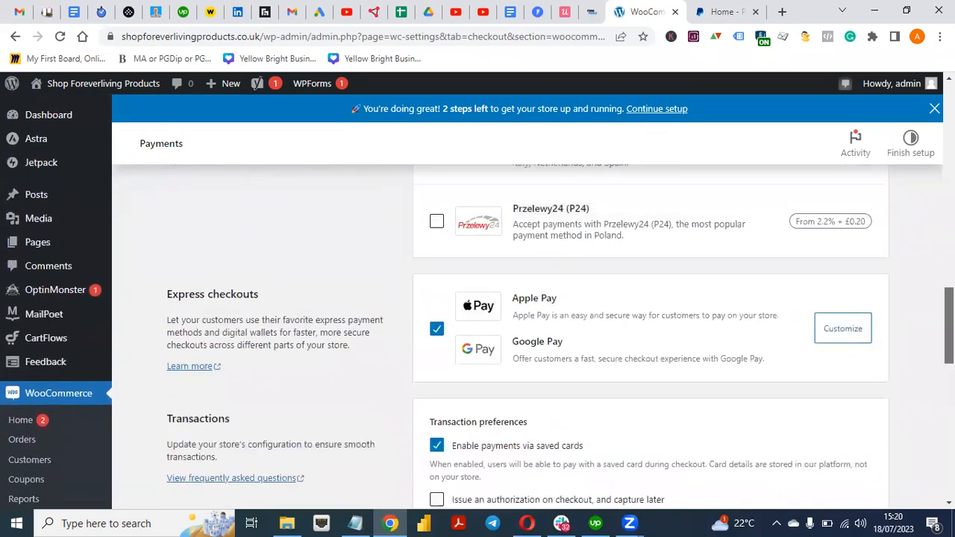
pyautogui.scroll(10, 477, 336)
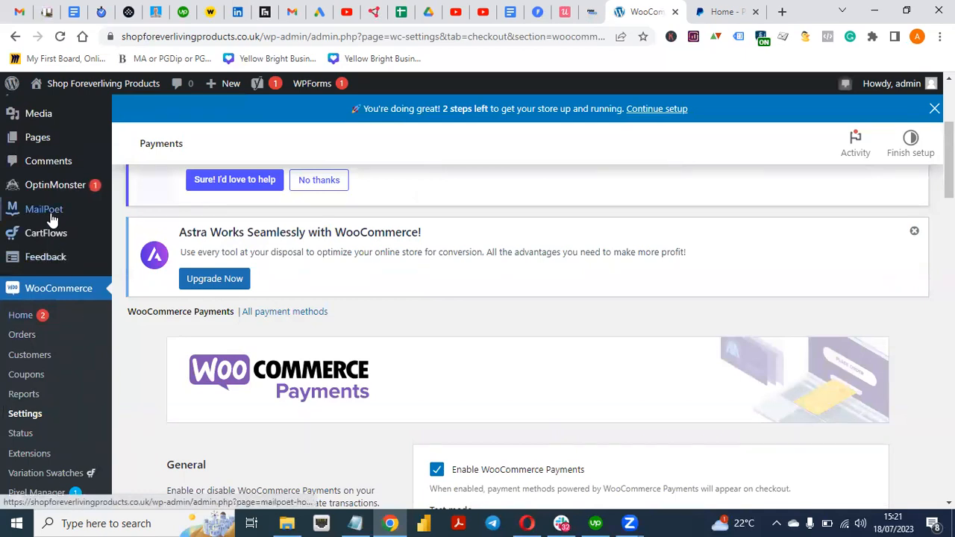
pyautogui.moveTo(50, 216)
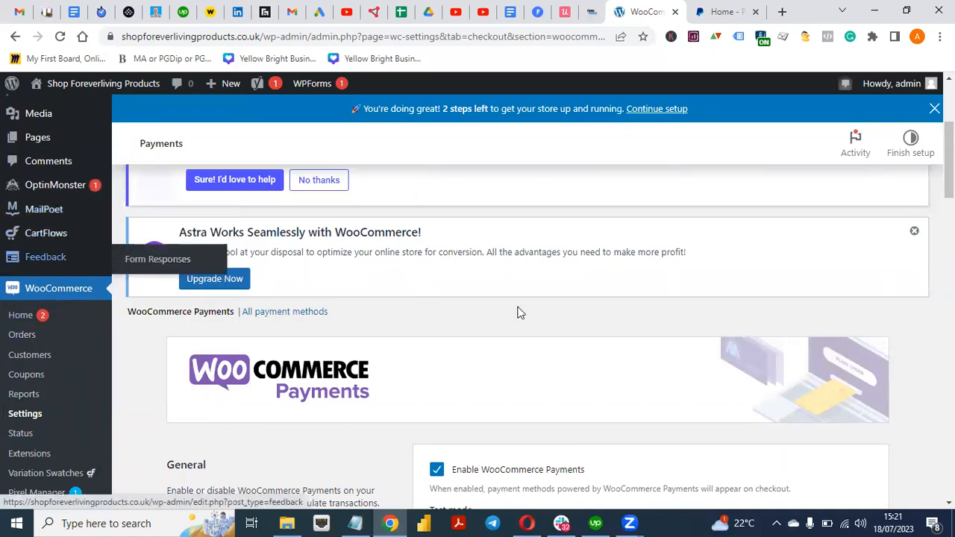
pyautogui.scroll(3, 522, 298)
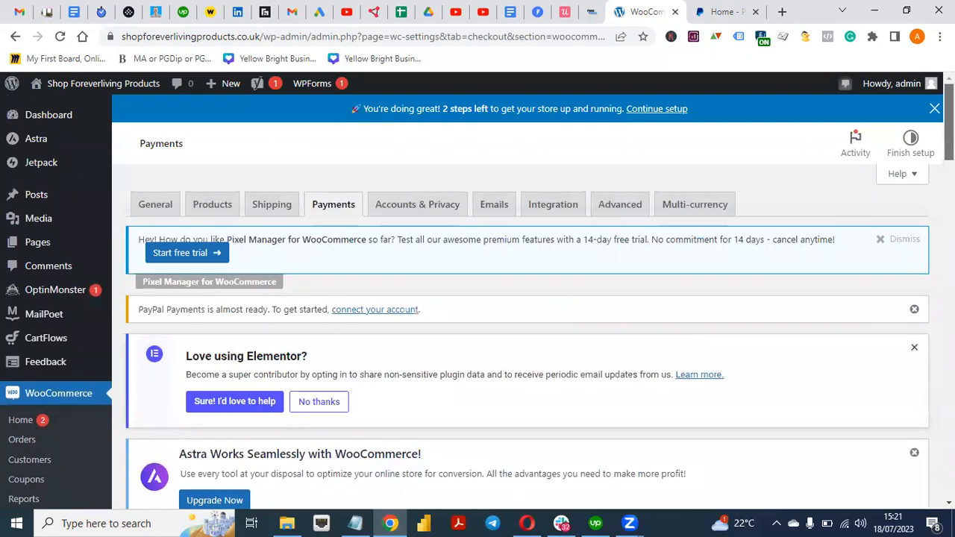
pyautogui.scroll(-3, 522, 335)
pyautogui.scroll(3, 523, 335)
pyautogui.scroll(-10, 522, 299)
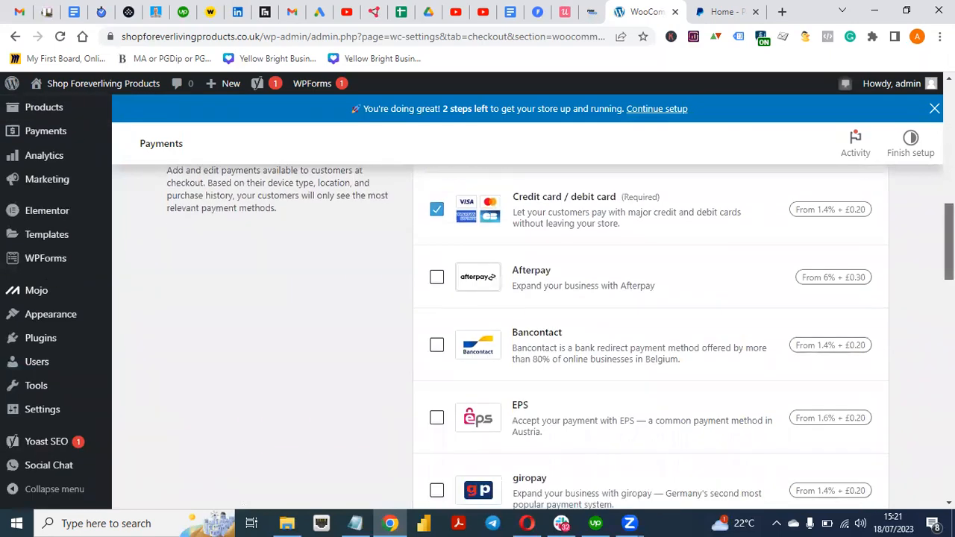
pyautogui.scroll(-4, 522, 336)
pyautogui.scroll(-5, 522, 336)
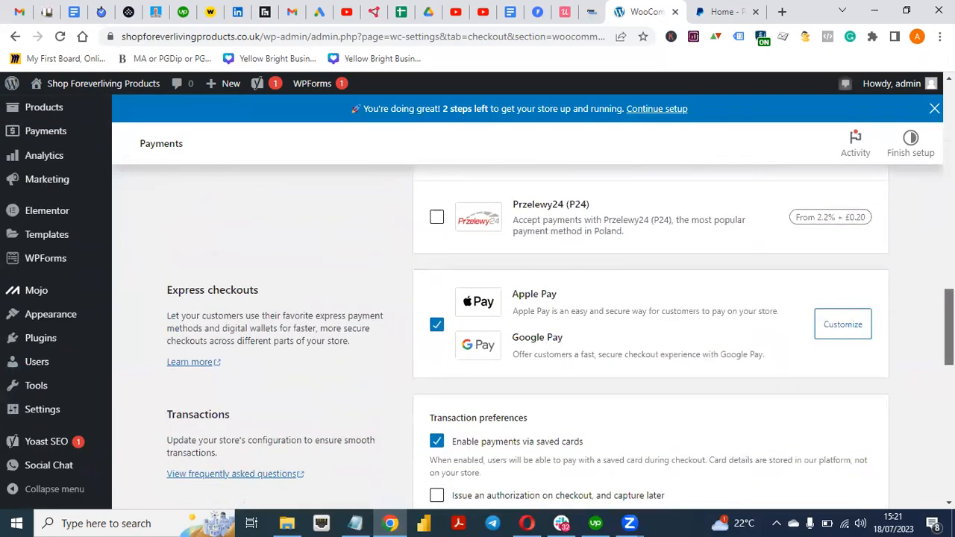
pyautogui.scroll(-6, 522, 336)
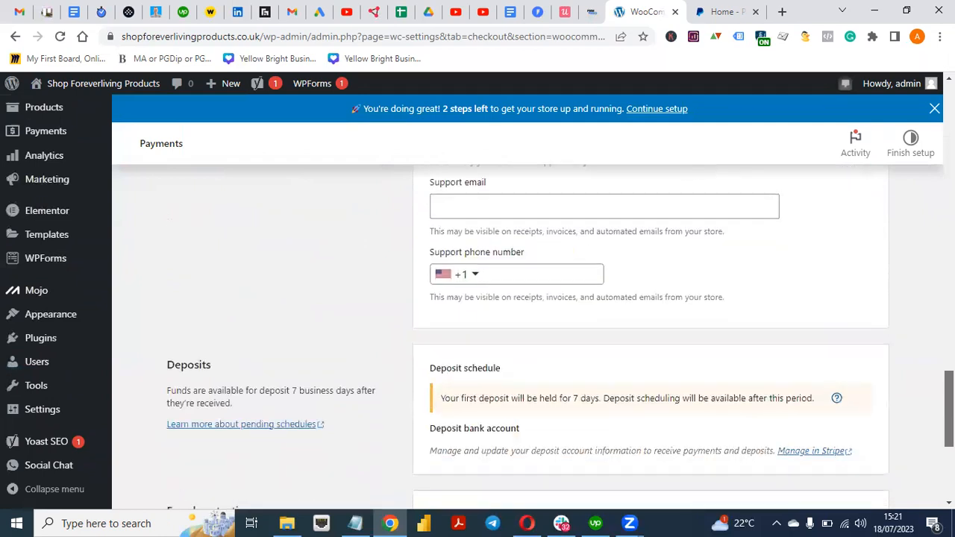
pyautogui.scroll(-1, 522, 335)
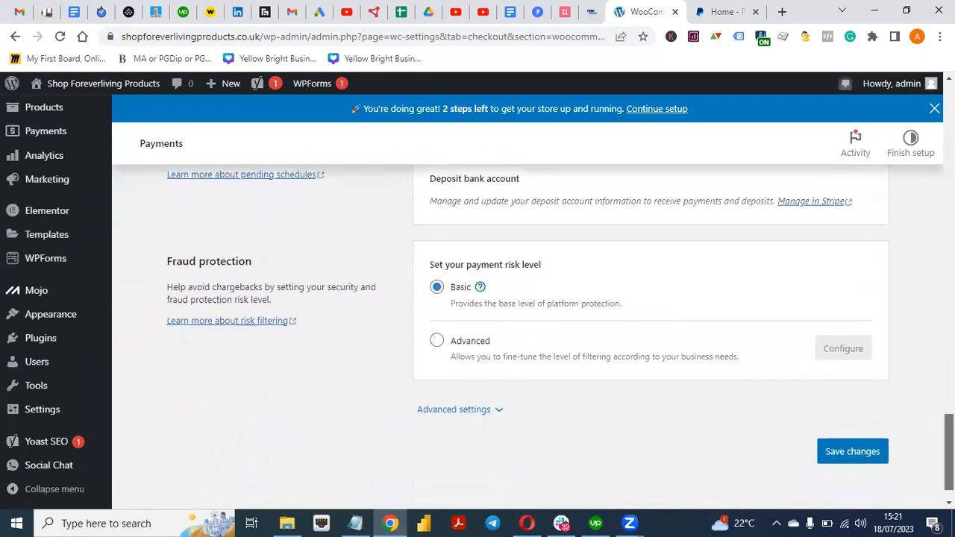
pyautogui.scroll(4, 522, 336)
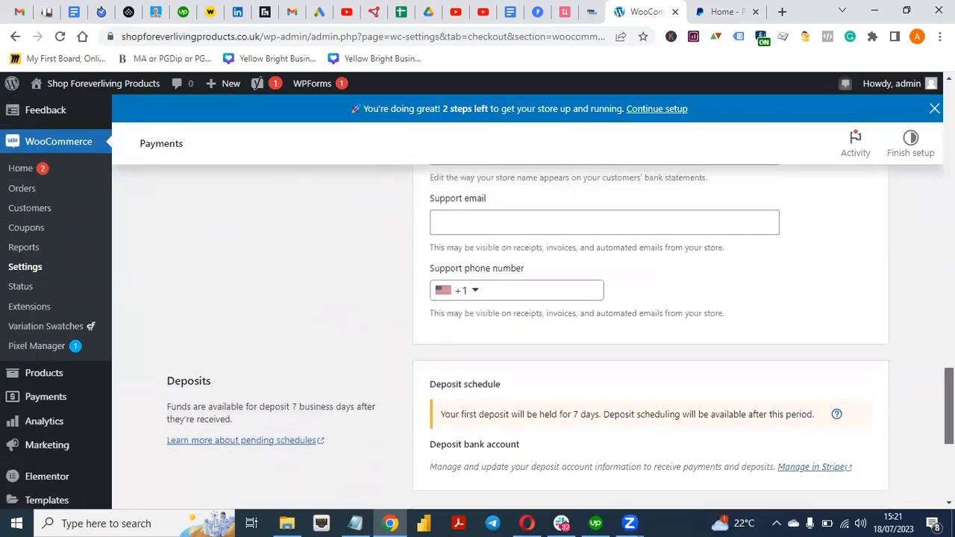
pyautogui.scroll(1, 522, 336)
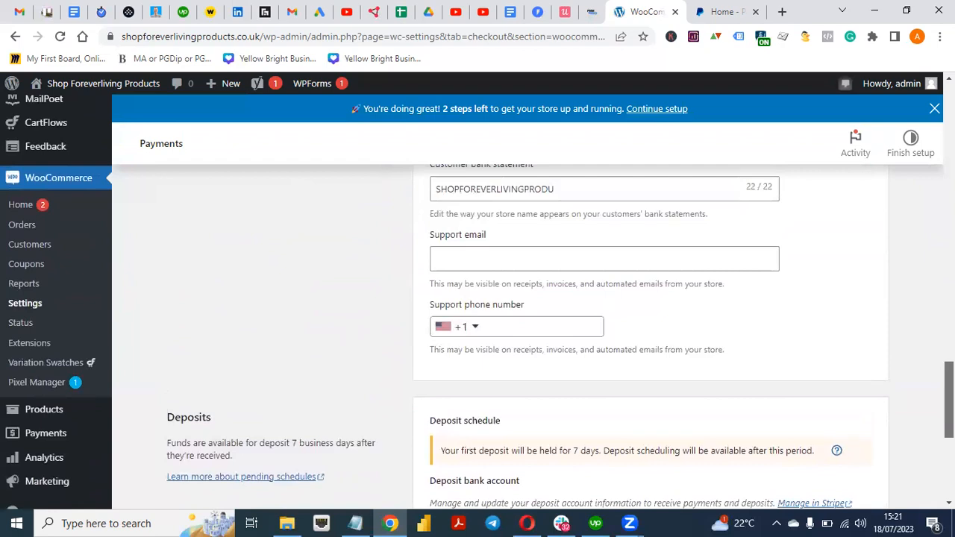
pyautogui.scroll(1, 522, 335)
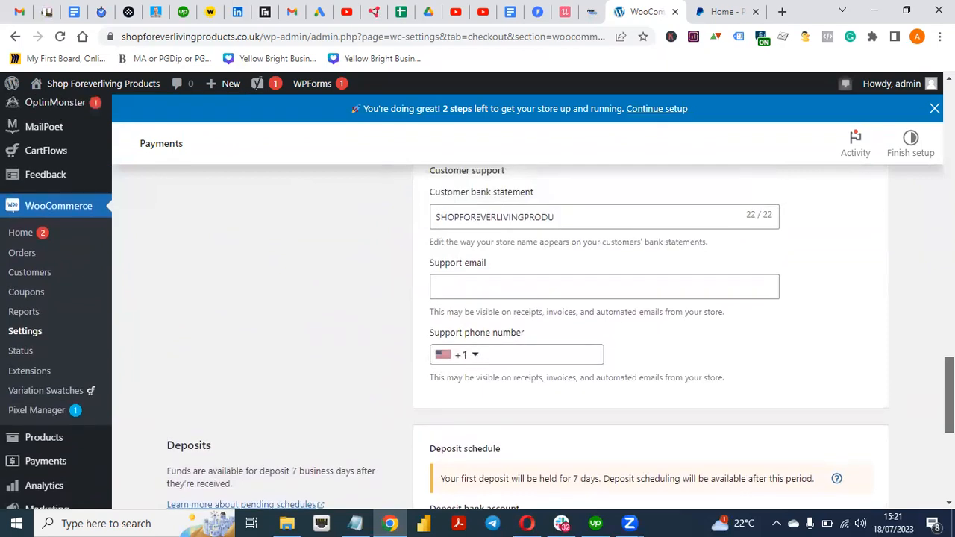
pyautogui.scroll(1, 523, 335)
pyautogui.scroll(10, 522, 335)
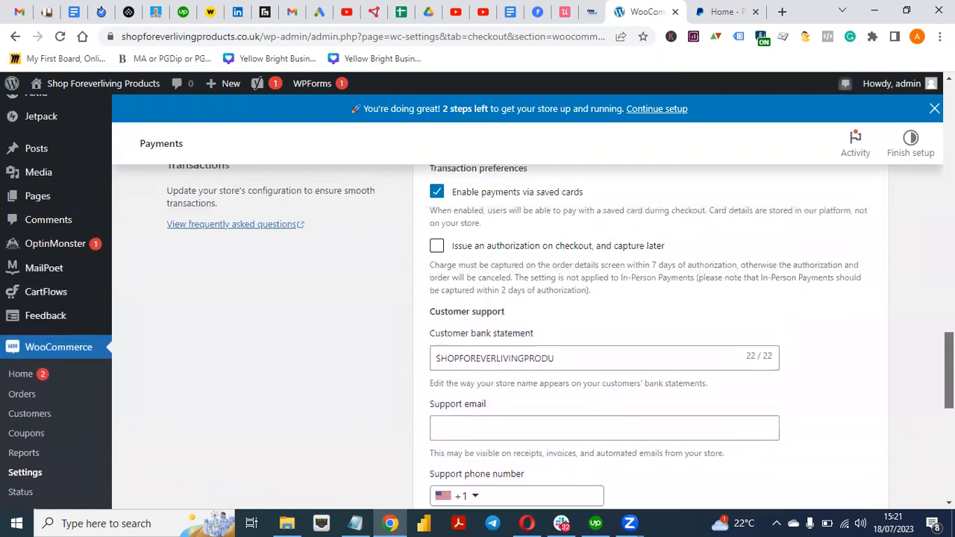
pyautogui.scroll(15, 522, 335)
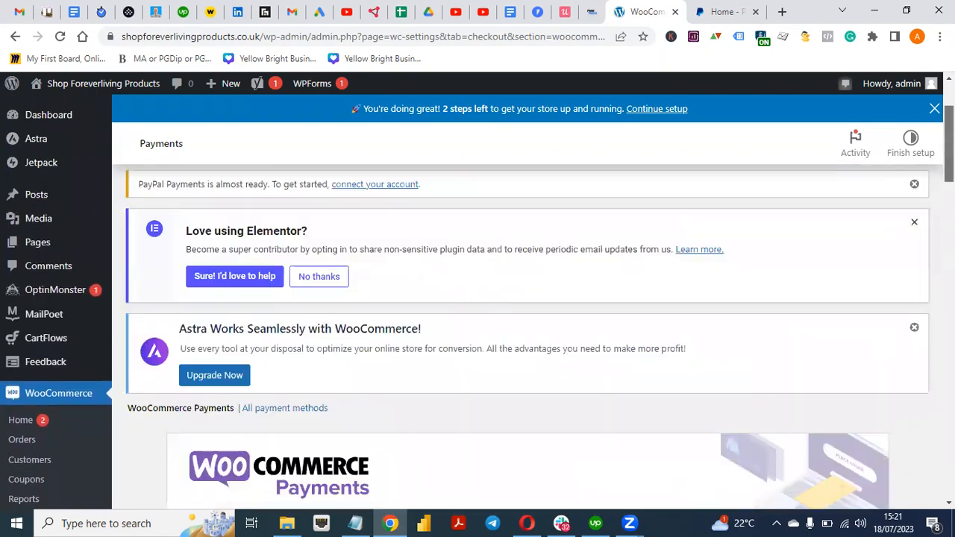
pyautogui.scroll(1, 522, 336)
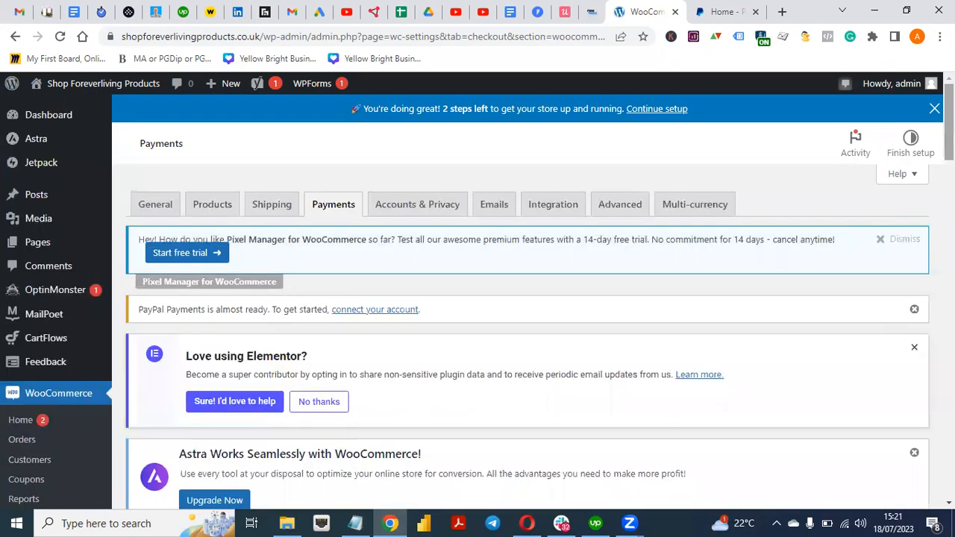
pyautogui.scroll(-10, 620, 251)
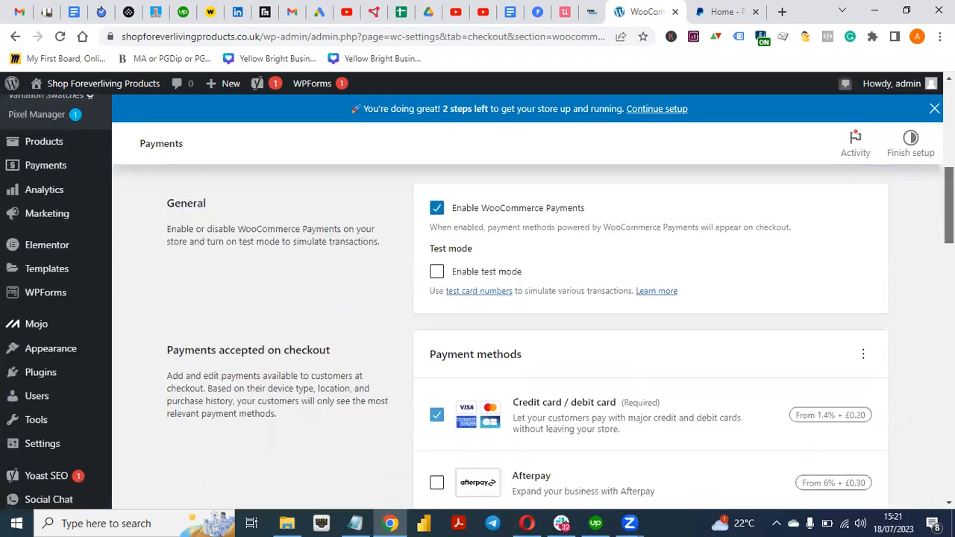
pyautogui.moveTo(43, 349)
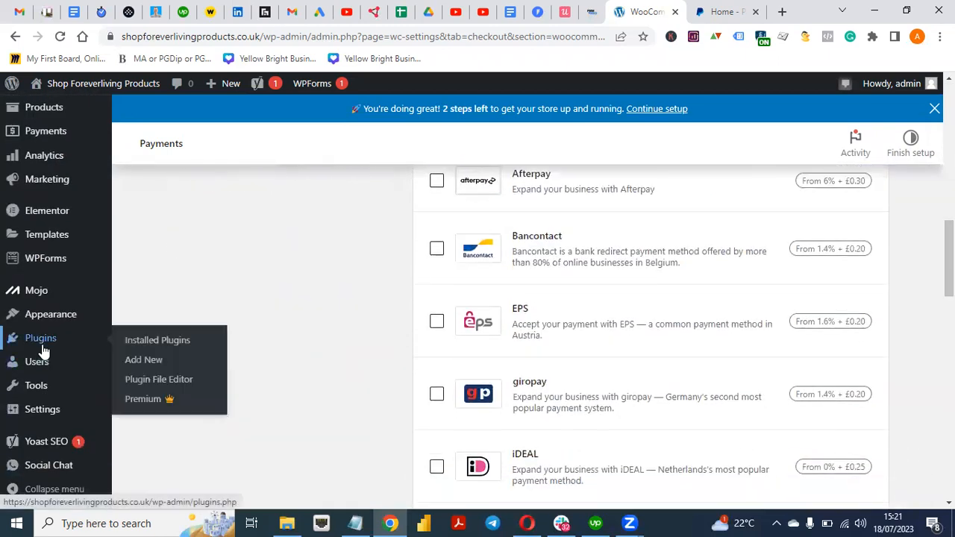
# Open WooCommerce PayPal Payments' Settings link from the Installed Plugins list
pyautogui.click(158, 341)
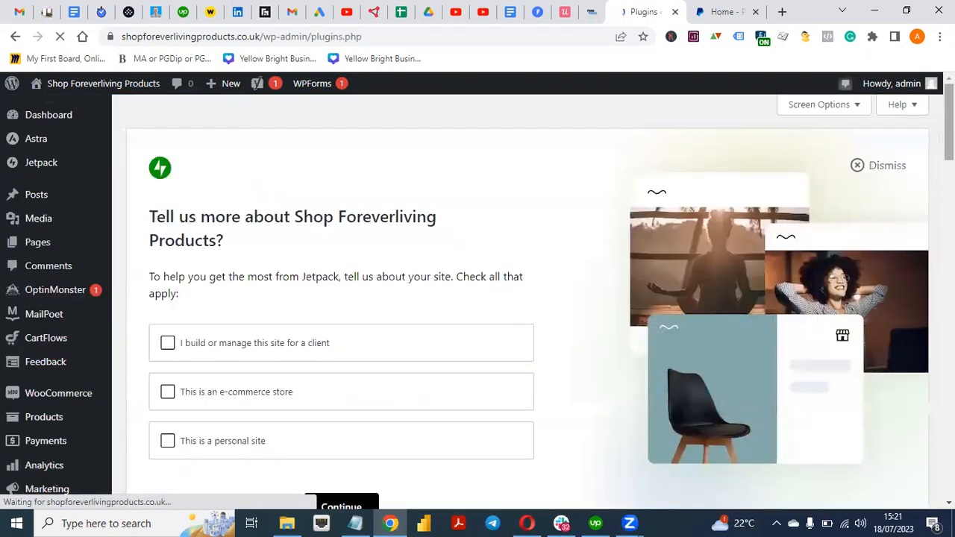
pyautogui.moveTo(948, 128); pyautogui.dragTo(949, 445)
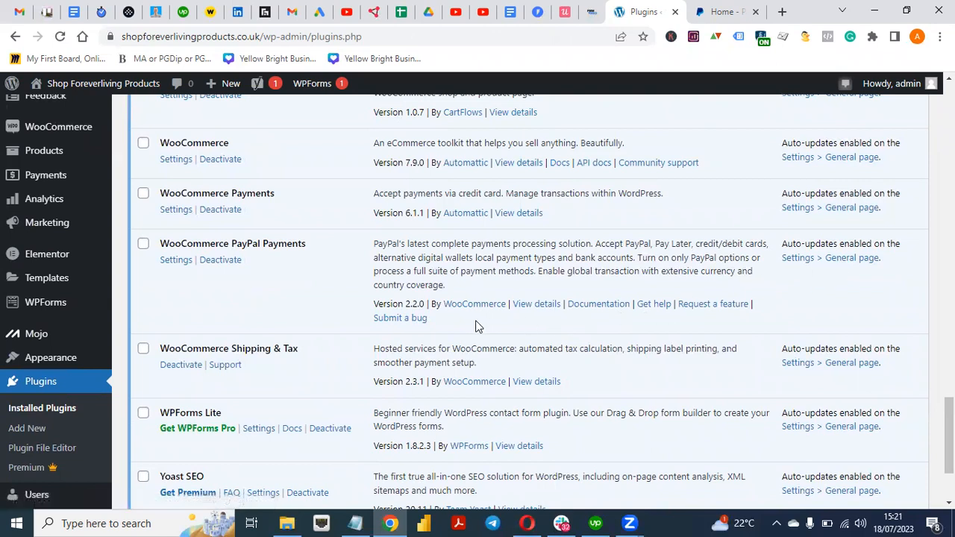
pyautogui.click(176, 260)
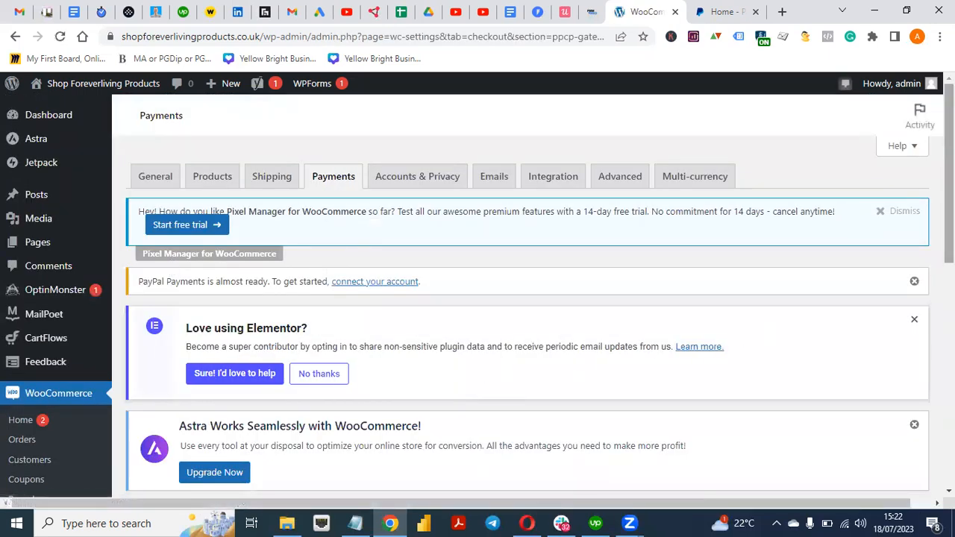
pyautogui.scroll(-3, 768, 335)
pyautogui.scroll(-3, 523, 313)
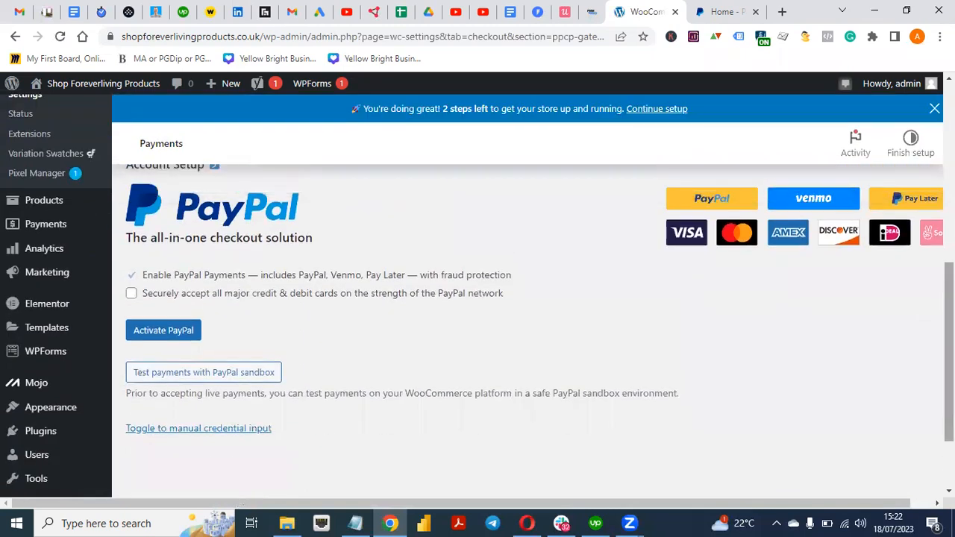
pyautogui.scroll(3, 522, 328)
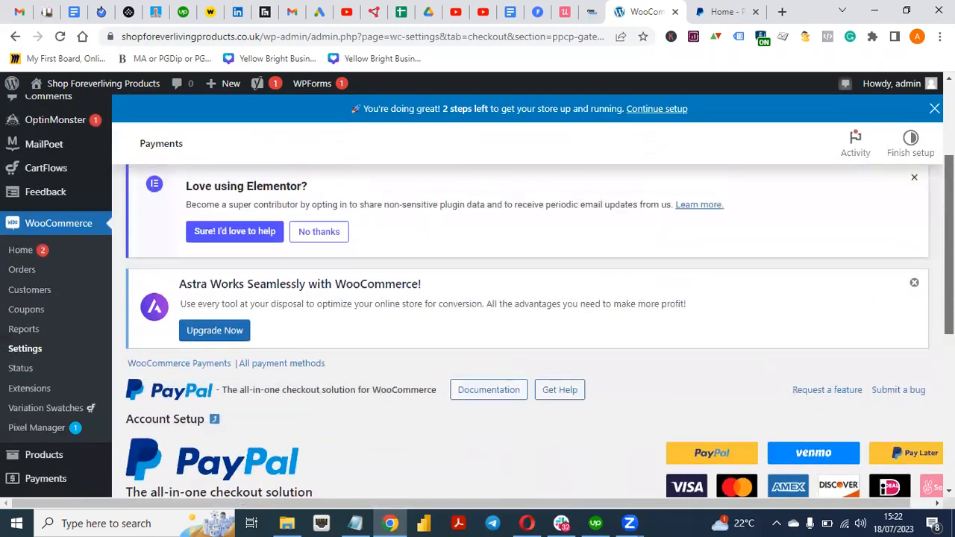
pyautogui.scroll(-2, 522, 328)
pyautogui.scroll(-1, 522, 329)
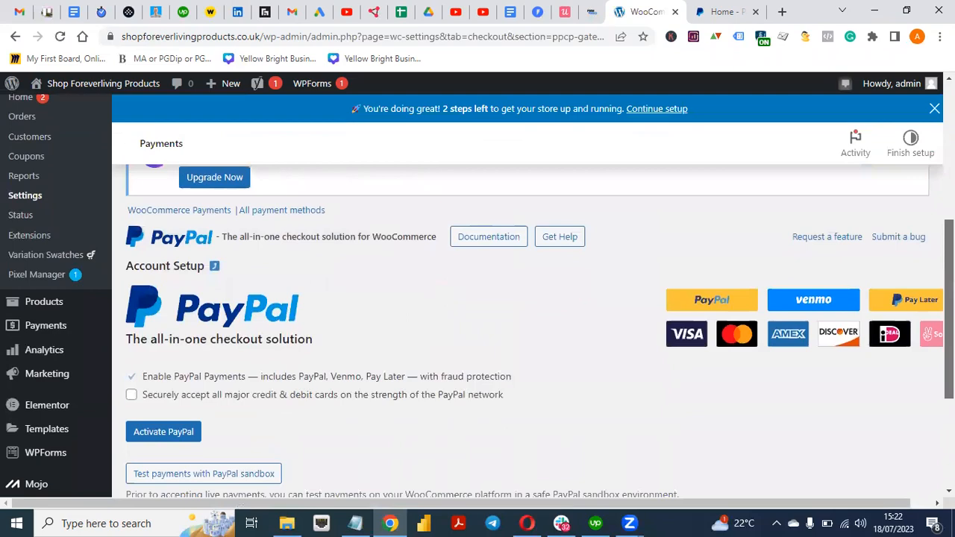
pyautogui.scroll(2, 522, 328)
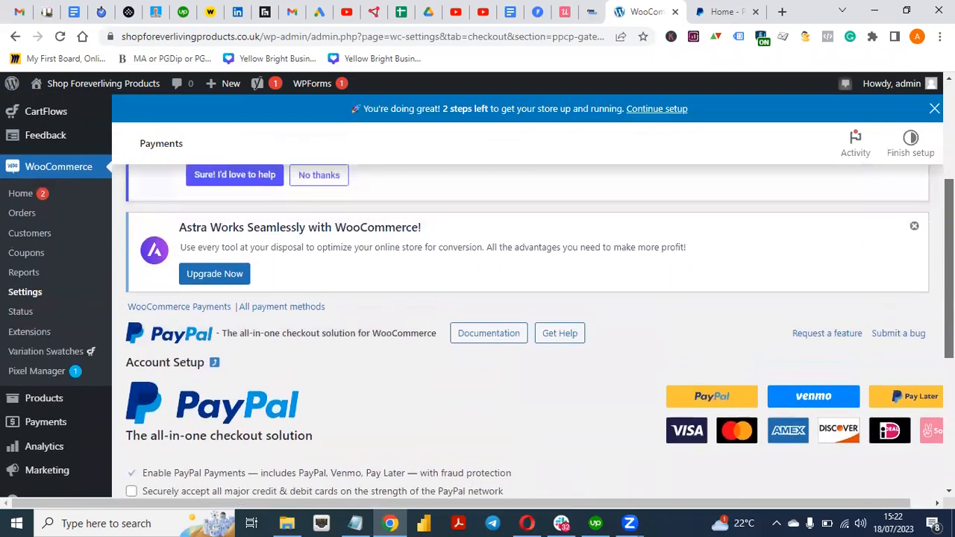
pyautogui.scroll(-2, 522, 328)
pyautogui.scroll(3, 522, 328)
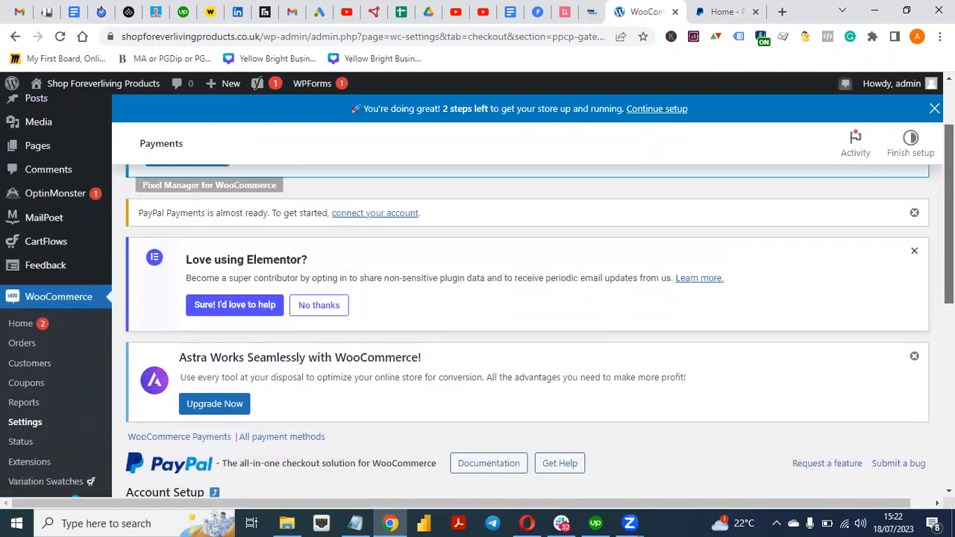
pyautogui.scroll(2, 522, 329)
pyautogui.scroll(-6, 522, 329)
pyautogui.scroll(3, 522, 328)
pyautogui.scroll(-4, 522, 329)
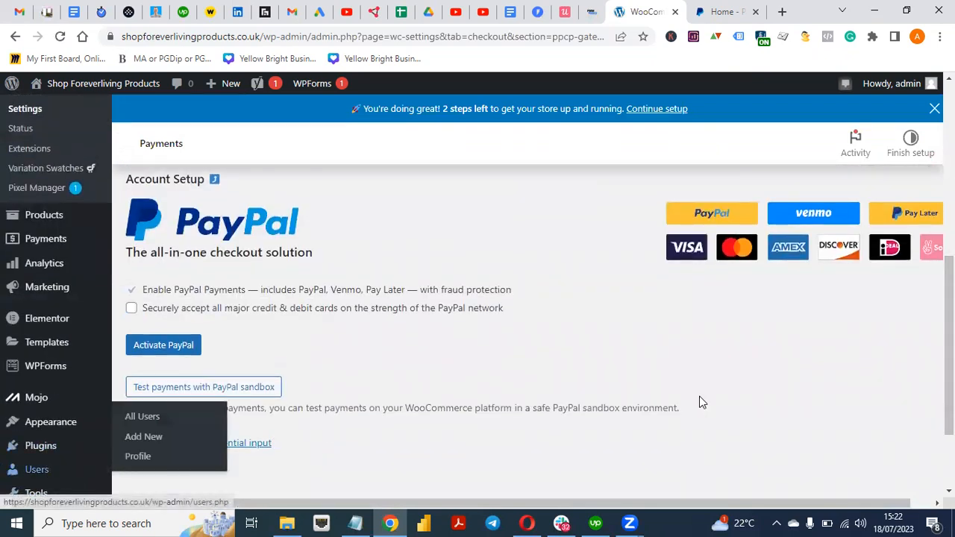
pyautogui.scroll(-2, 700, 403)
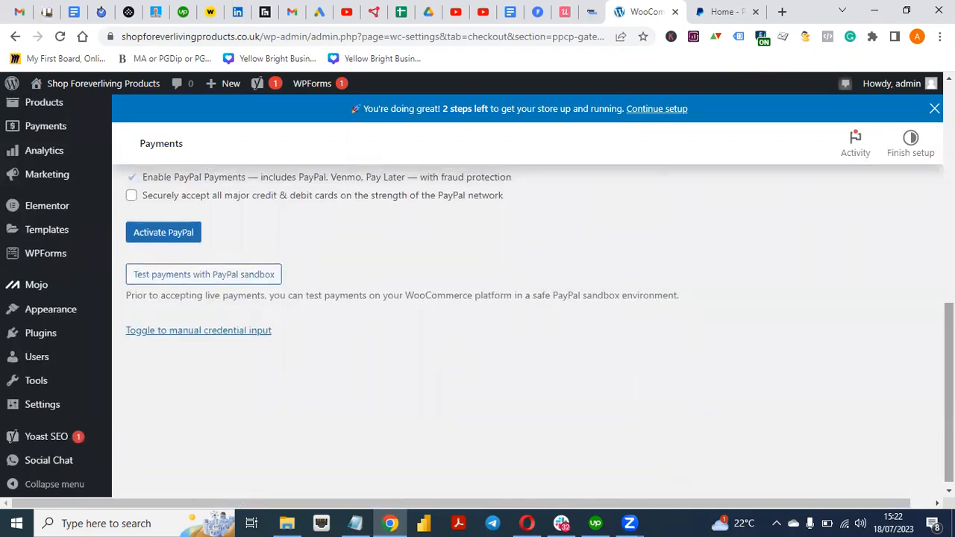
pyautogui.moveTo(36, 340)
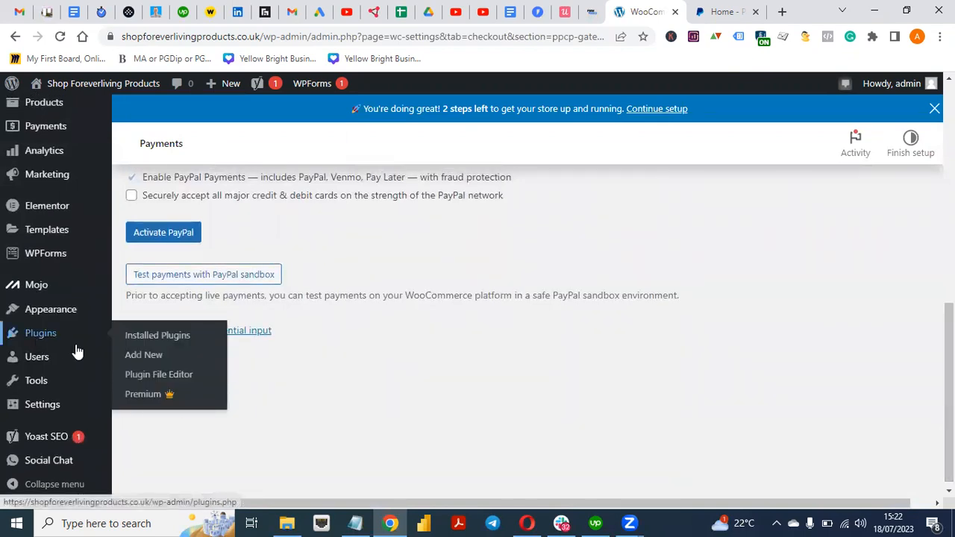
pyautogui.click(156, 339)
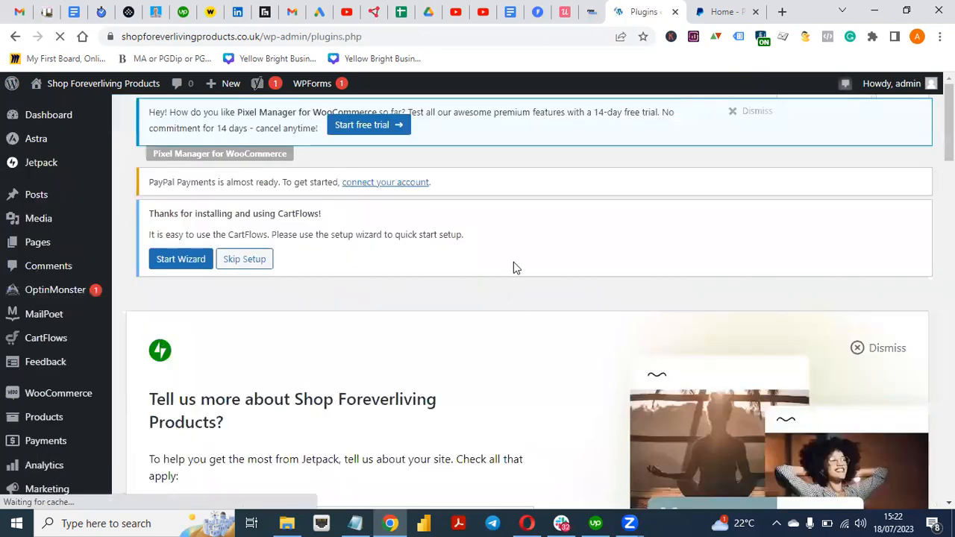
pyautogui.scroll(-15, 522, 298)
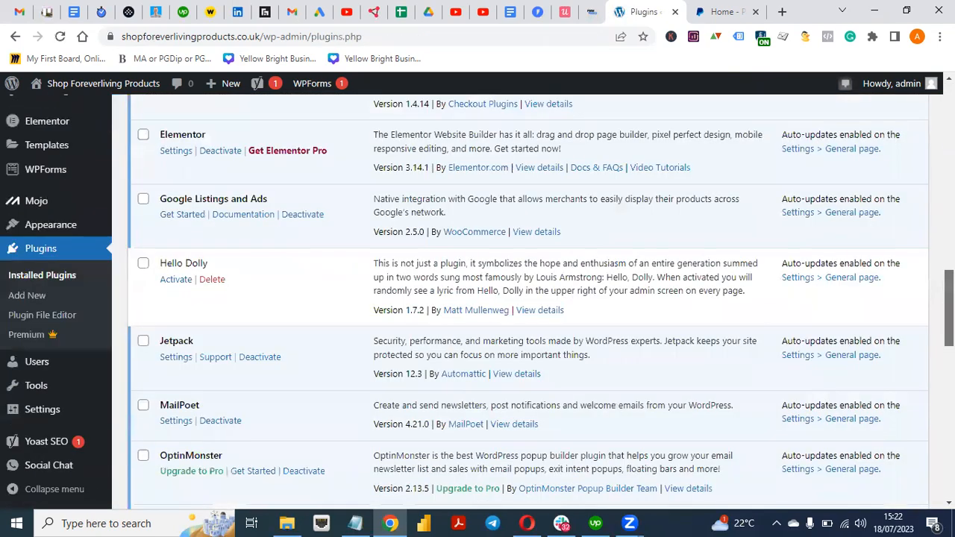
pyautogui.scroll(-9, 331, 293)
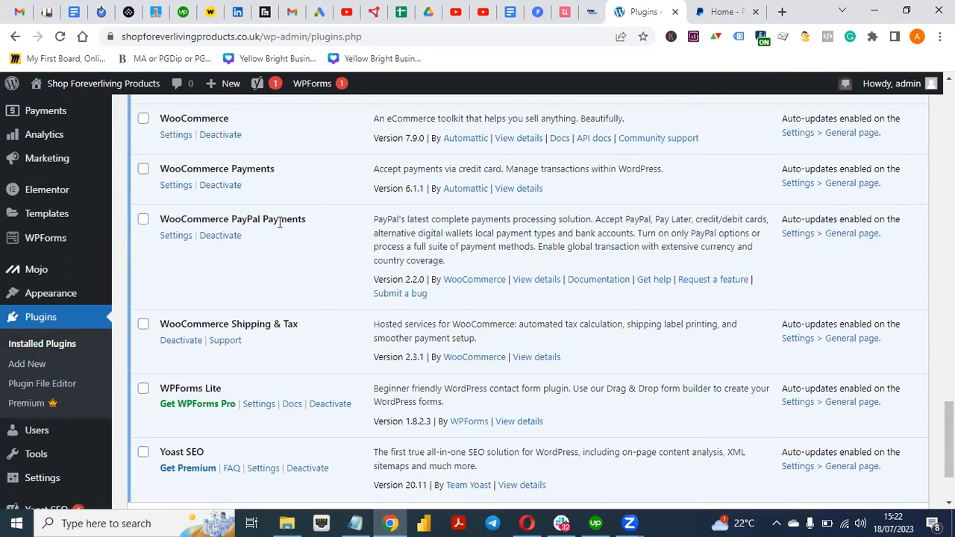
pyautogui.click(174, 236)
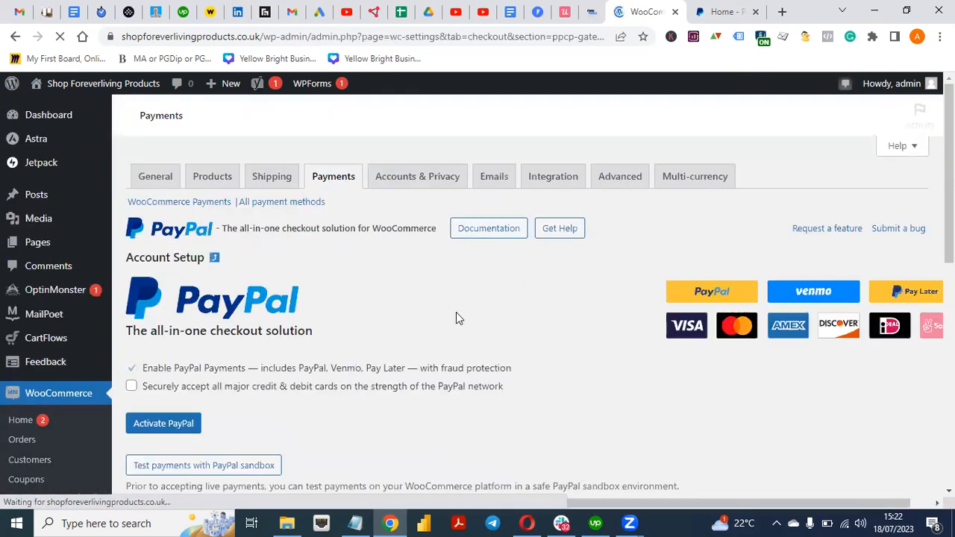
pyautogui.scroll(-5, 492, 383)
pyautogui.scroll(2, 492, 383)
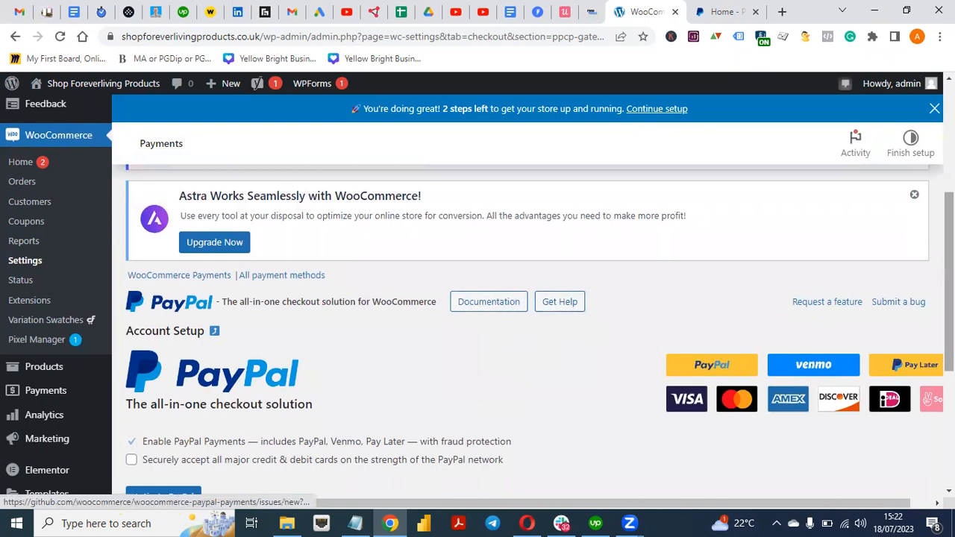
pyautogui.scroll(-1, 864, 333)
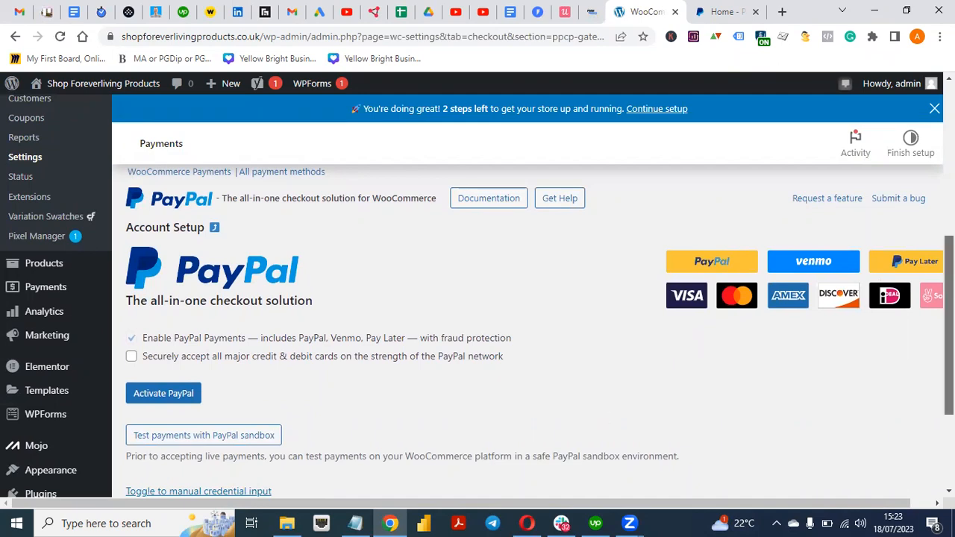
pyautogui.scroll(-1, 522, 372)
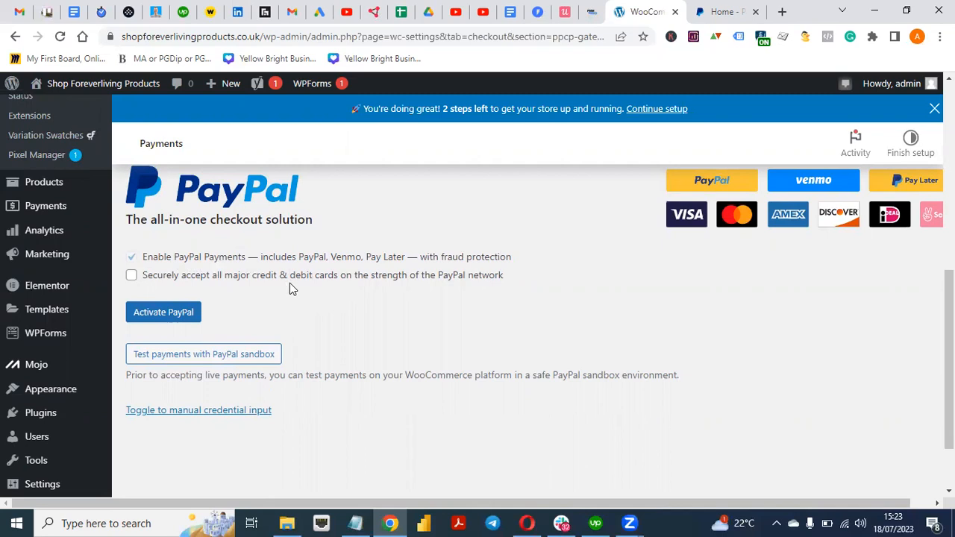
# Start the live PayPal activation and pass the reCAPTCHA by selecting the three bus images
pyautogui.click(161, 313)
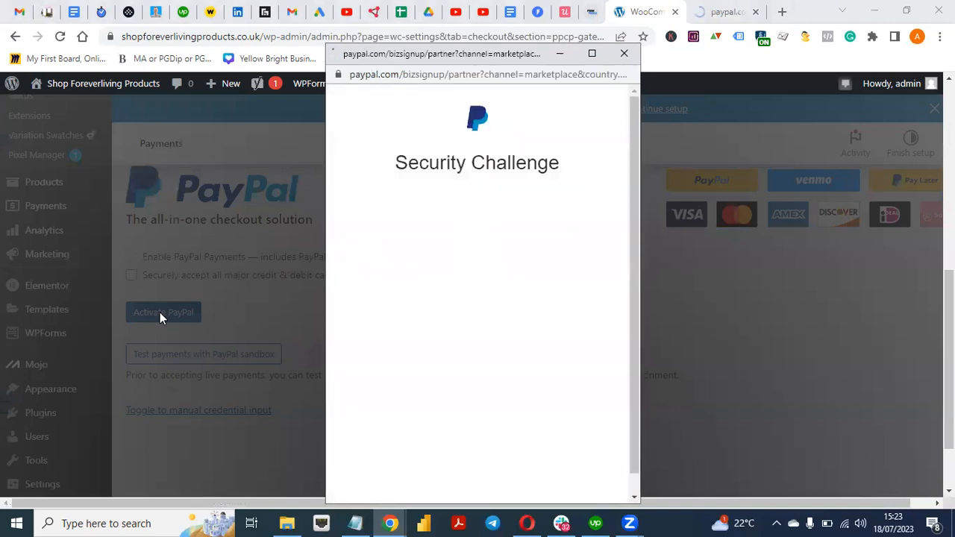
pyautogui.click(385, 208)
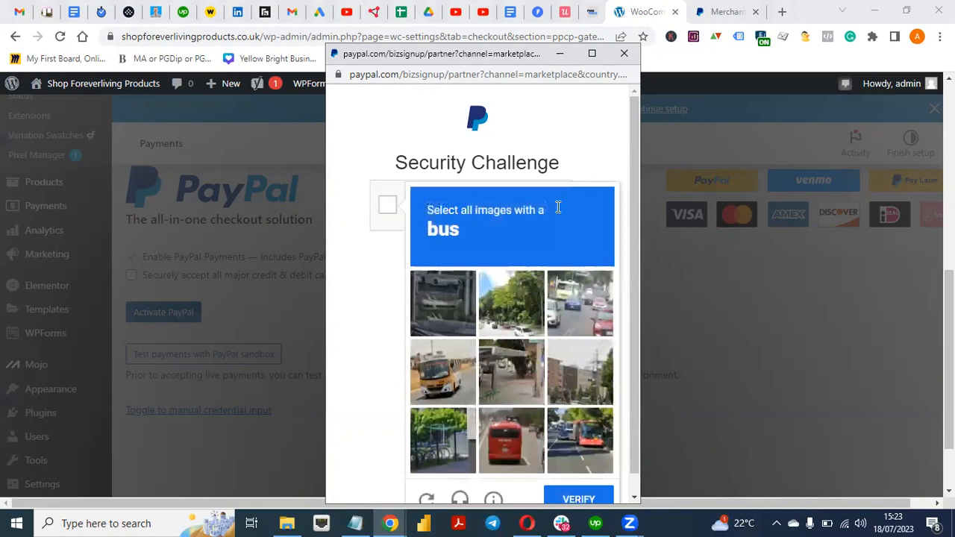
pyautogui.scroll(-1, 632, 192)
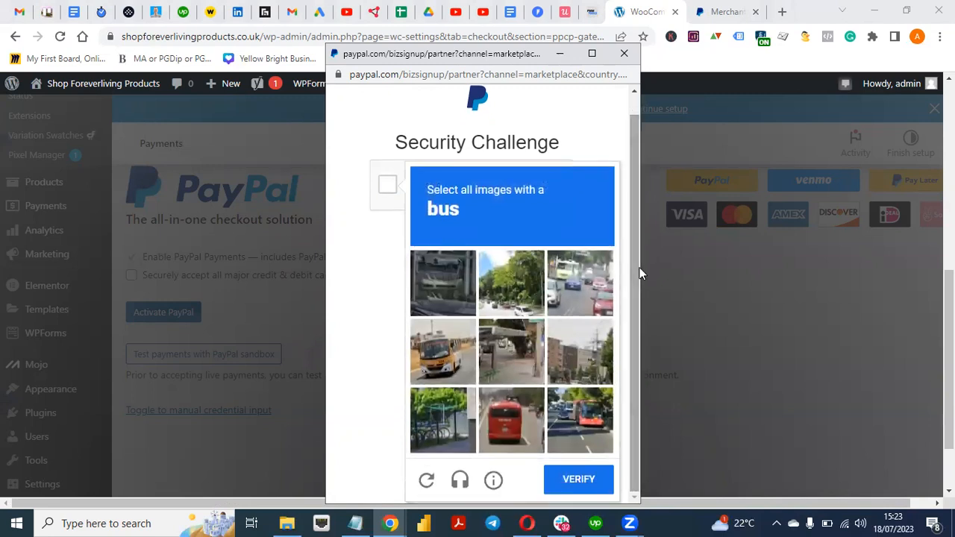
pyautogui.click(511, 417)
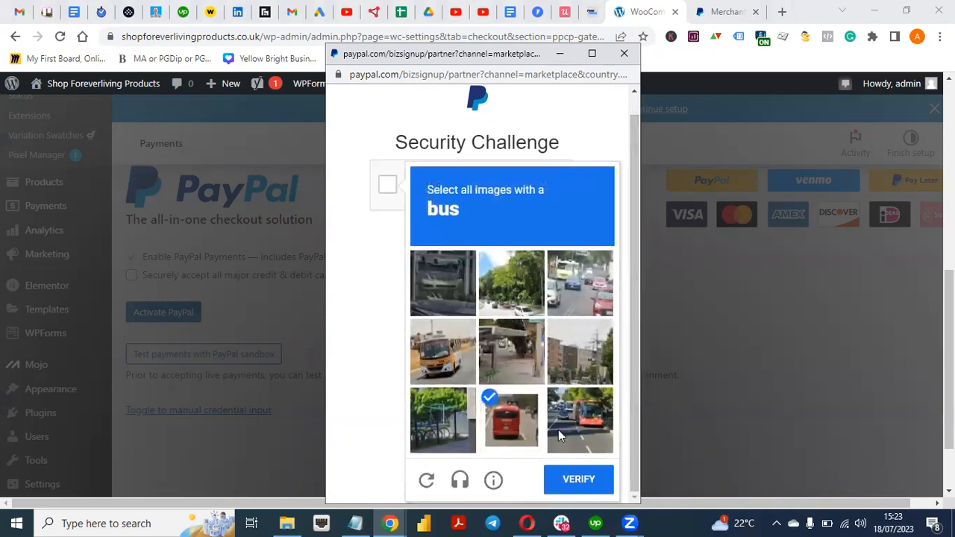
pyautogui.click(602, 438)
pyautogui.click(450, 367)
pyautogui.click(588, 488)
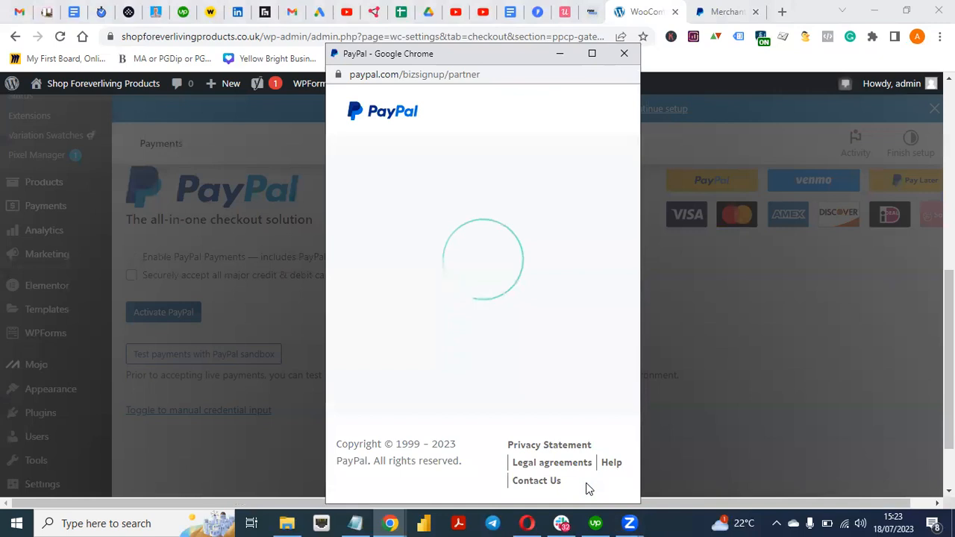
# Focus the PayPal Email field and bring up another browser window
pyautogui.moveTo(632, 319); pyautogui.dragTo(640, 408)
pyautogui.click(514, 225)
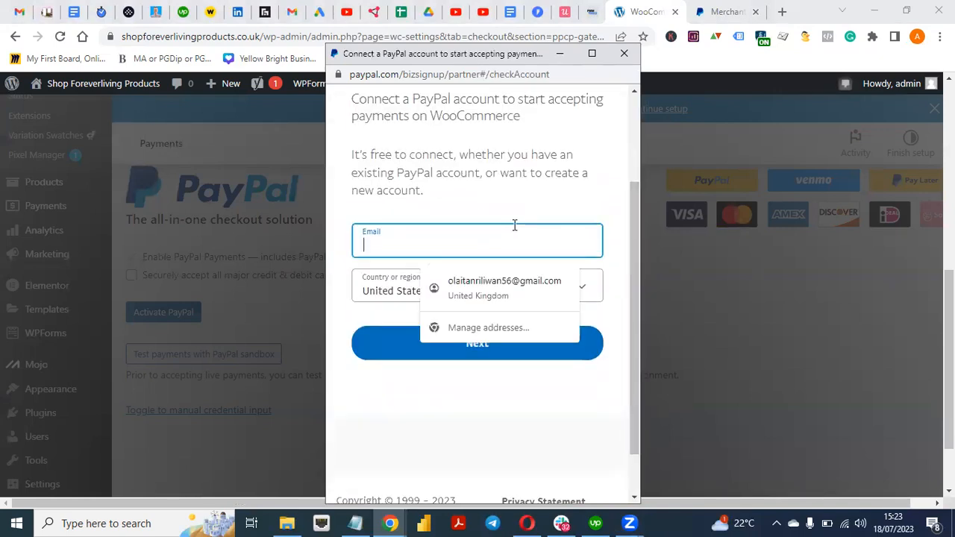
pyautogui.click(527, 522)
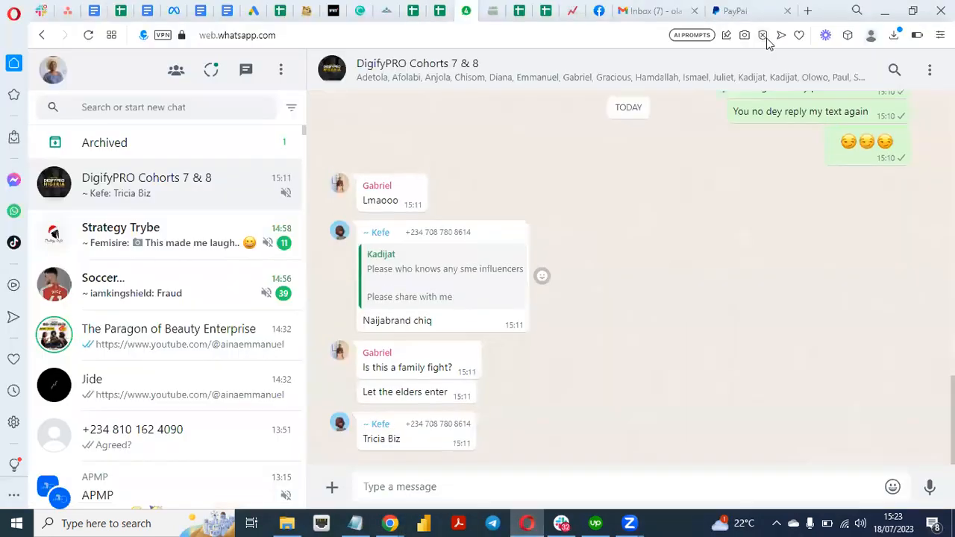
pyautogui.click(640, 11)
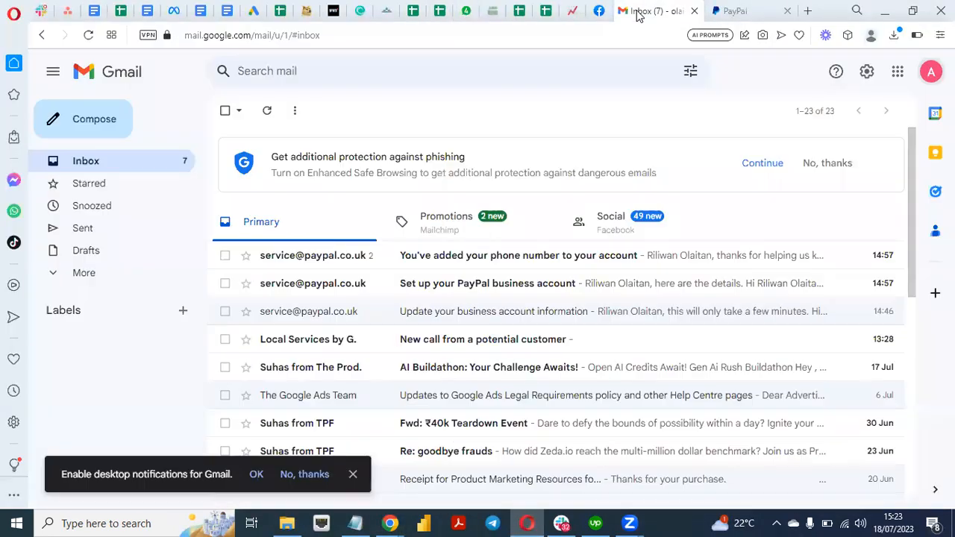
pyautogui.click(930, 73)
pyautogui.moveTo(755, 142)
pyautogui.mouseDown()
pyautogui.moveTo(872, 143)
pyautogui.moveTo(752, 140)
pyautogui.mouseUp()
pyautogui.hotkey('ctrl', 'c')
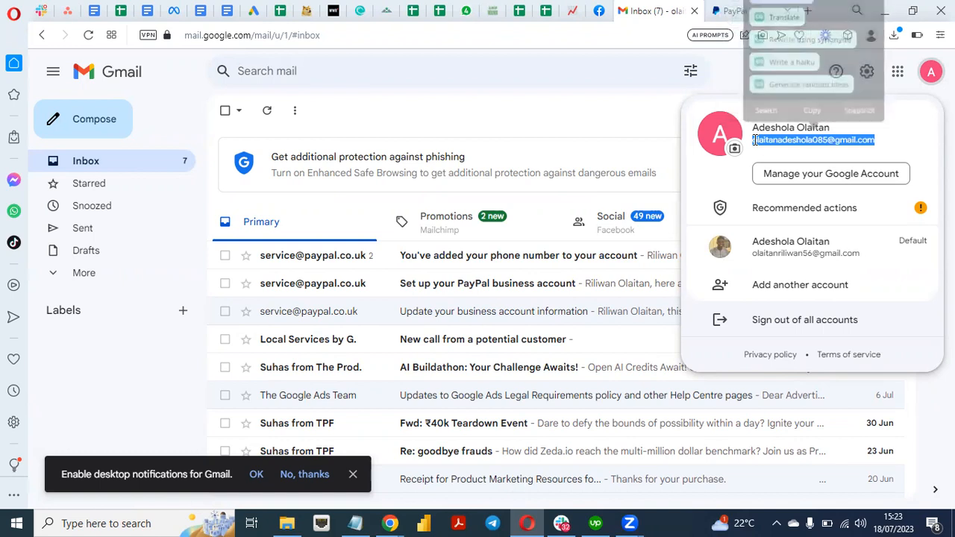
pyautogui.click(383, 522)
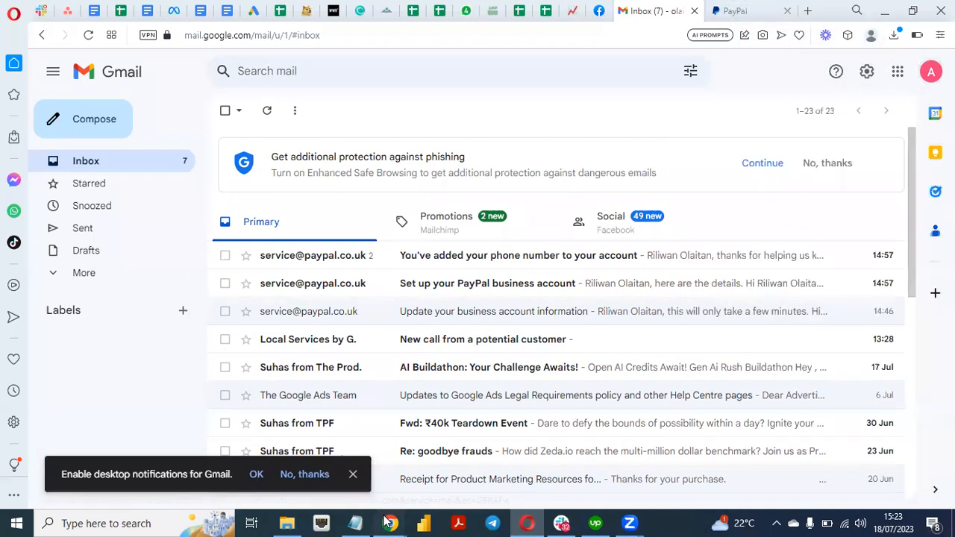
pyautogui.click(453, 466)
pyautogui.click(458, 245)
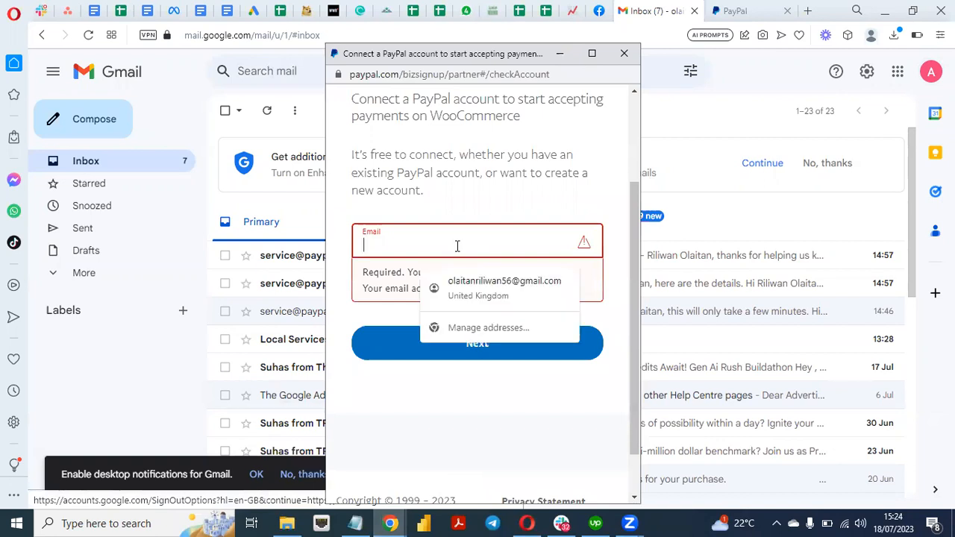
# Paste the e-mail, set Country to United Kingdom, and continue
pyautogui.hotkey('ctrl', 'v')
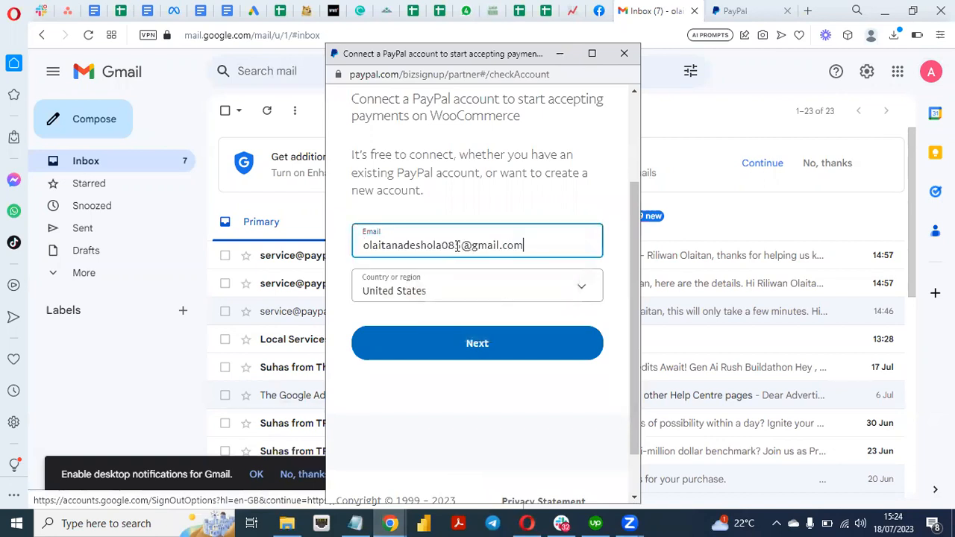
pyautogui.click(561, 292)
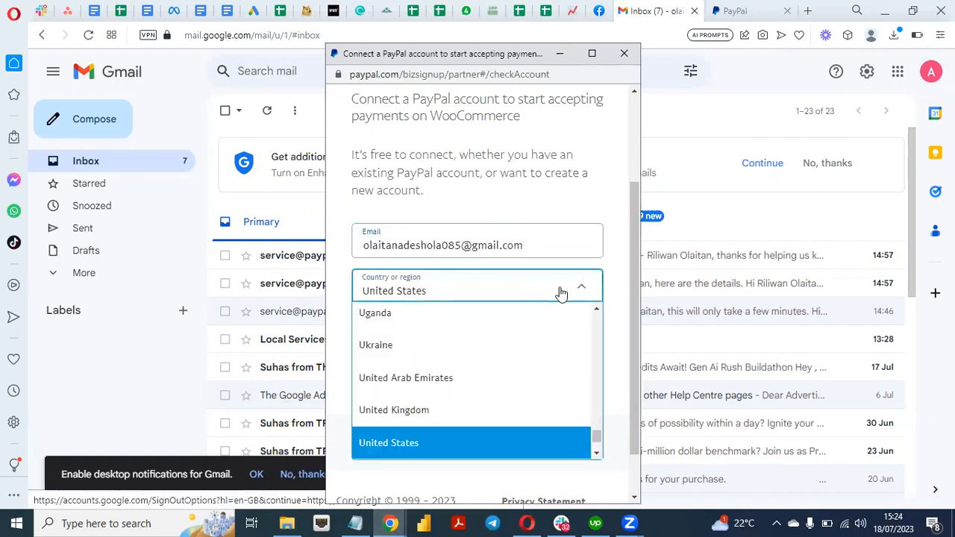
pyautogui.click(440, 409)
pyautogui.click(494, 343)
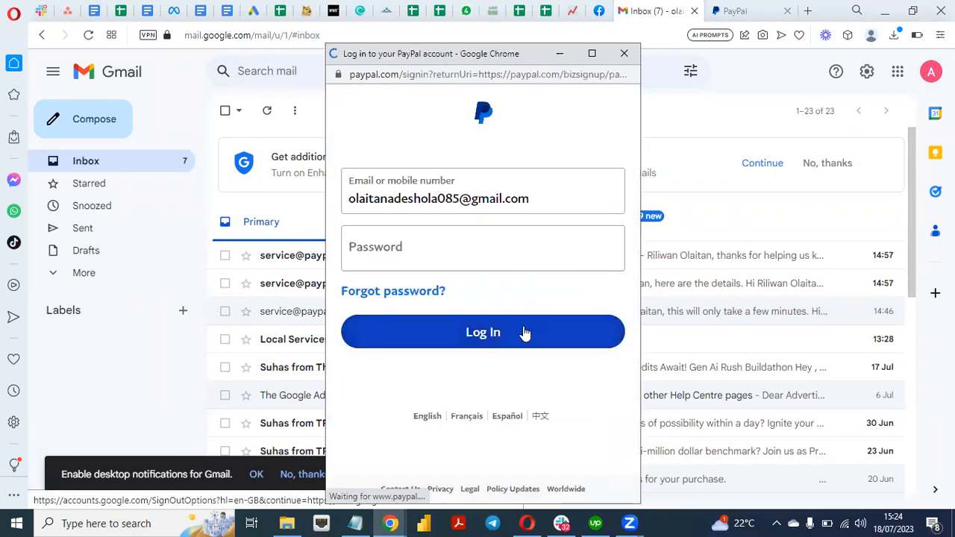
# Enter the PayPal password, log in, and allow the WooCommerce connection
pyautogui.click(491, 250)
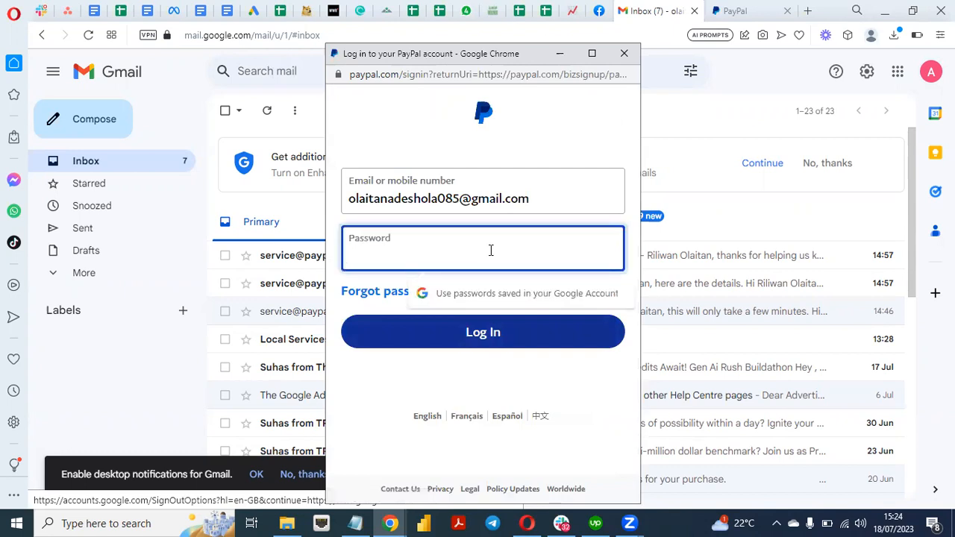
pyautogui.write('a')
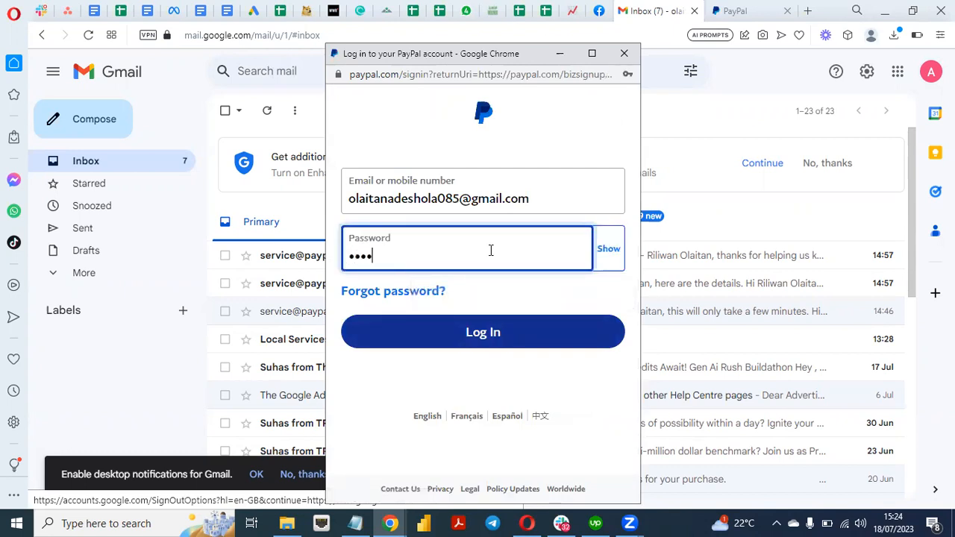
pyautogui.write('a')
pyautogui.click(482, 333)
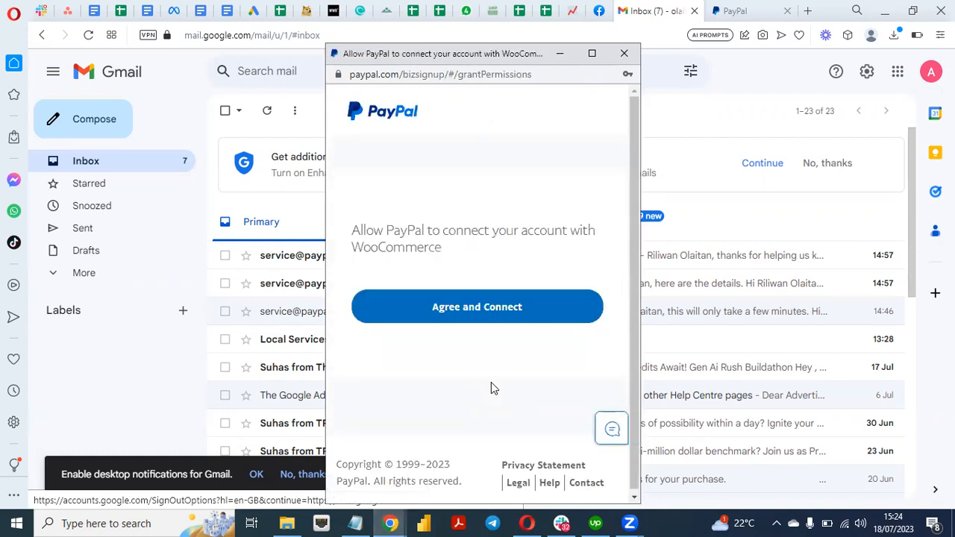
pyautogui.click(485, 316)
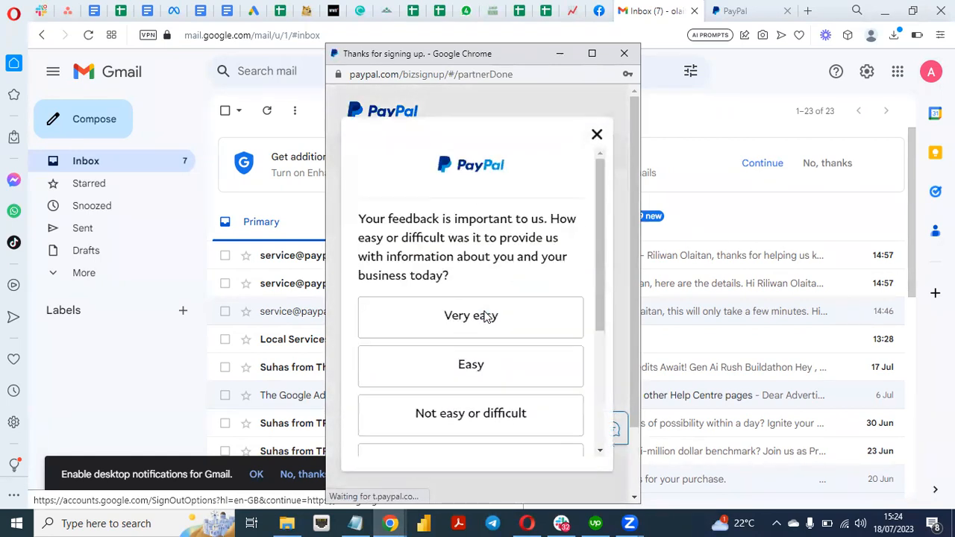
# Rate the sign-up Easy, submit the survey, and return to the WooCommerce settings window
pyautogui.moveTo(599, 298); pyautogui.dragTo(591, 356)
pyautogui.click(497, 259)
pyautogui.moveTo(599, 296); pyautogui.dragTo(599, 387)
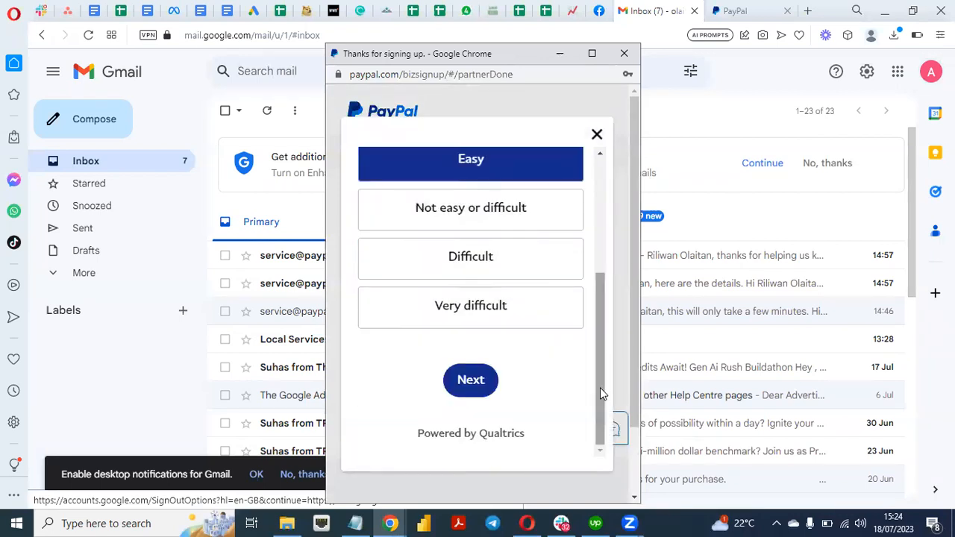
pyautogui.click(470, 381)
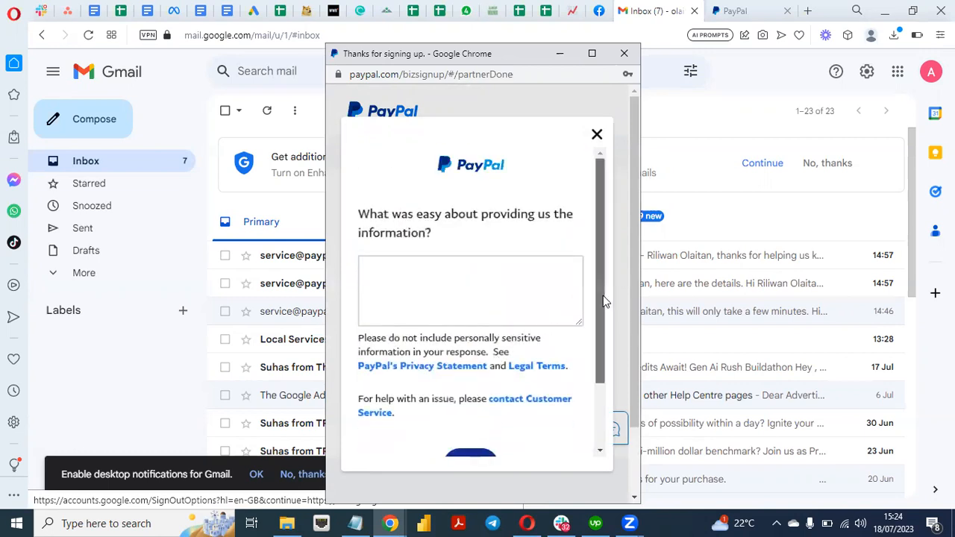
pyautogui.scroll(-2, 602, 295)
pyautogui.click(472, 387)
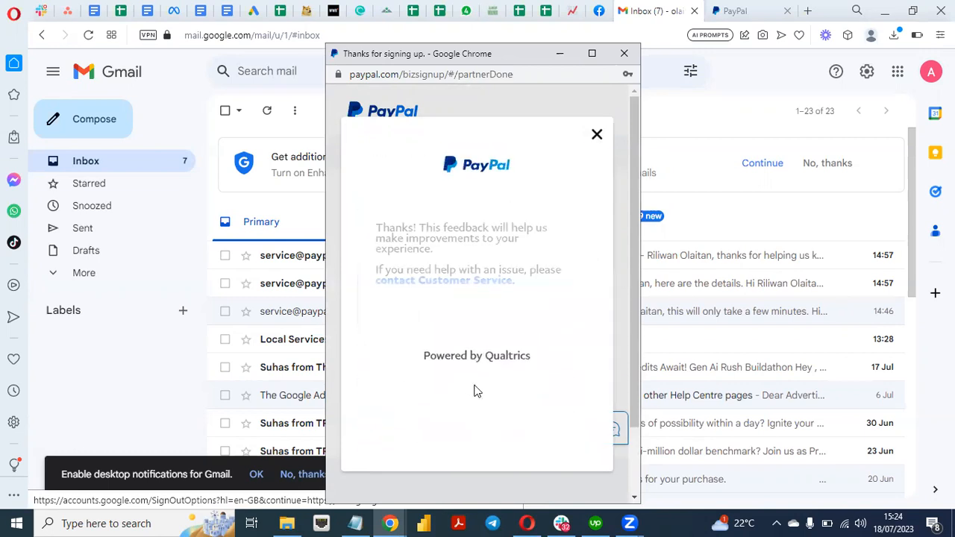
pyautogui.moveTo(637, 234); pyautogui.dragTo(644, 170)
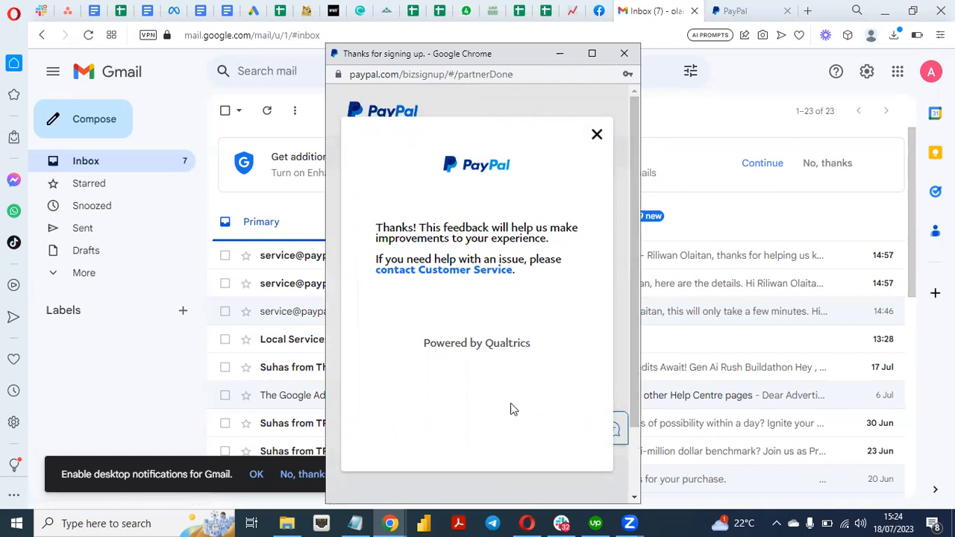
pyautogui.click(397, 522)
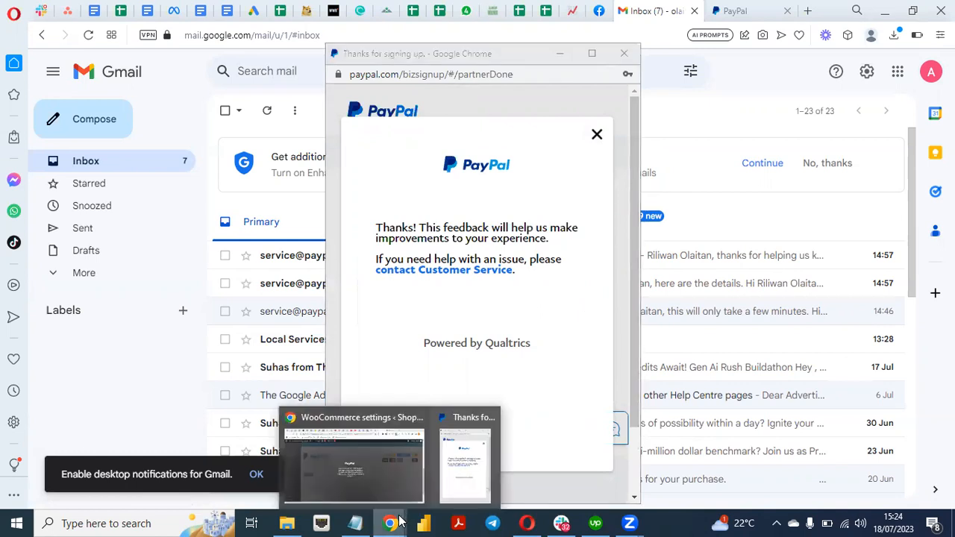
pyautogui.click(385, 452)
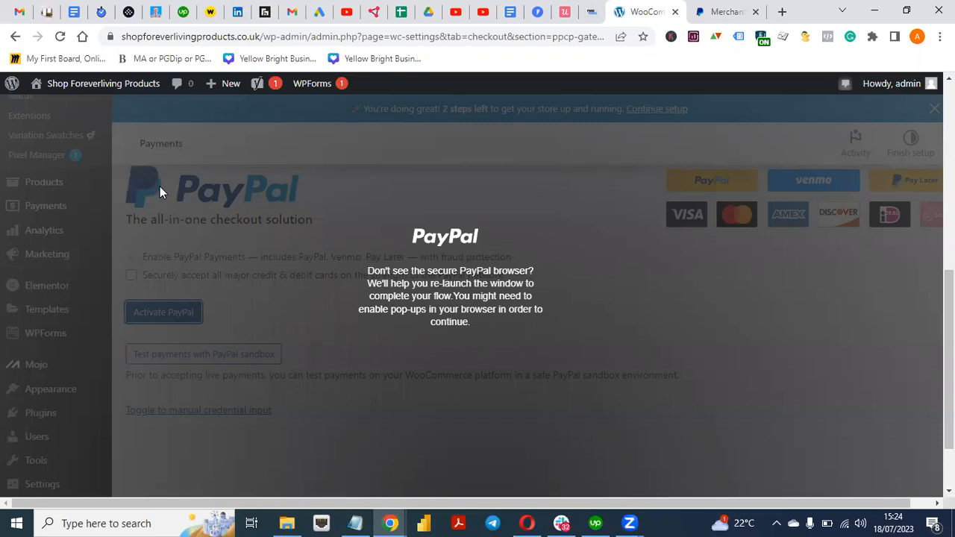
# Reload the WooCommerce PayPal Payments settings page to clear the relaunch warning overlay
pyautogui.click(61, 39)
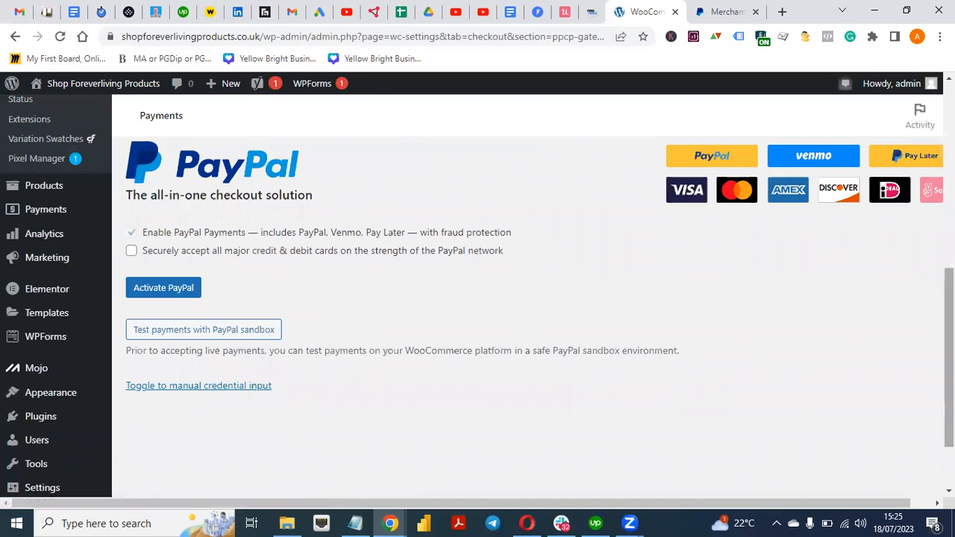
pyautogui.scroll(4, 404, 381)
pyautogui.scroll(-5, 404, 380)
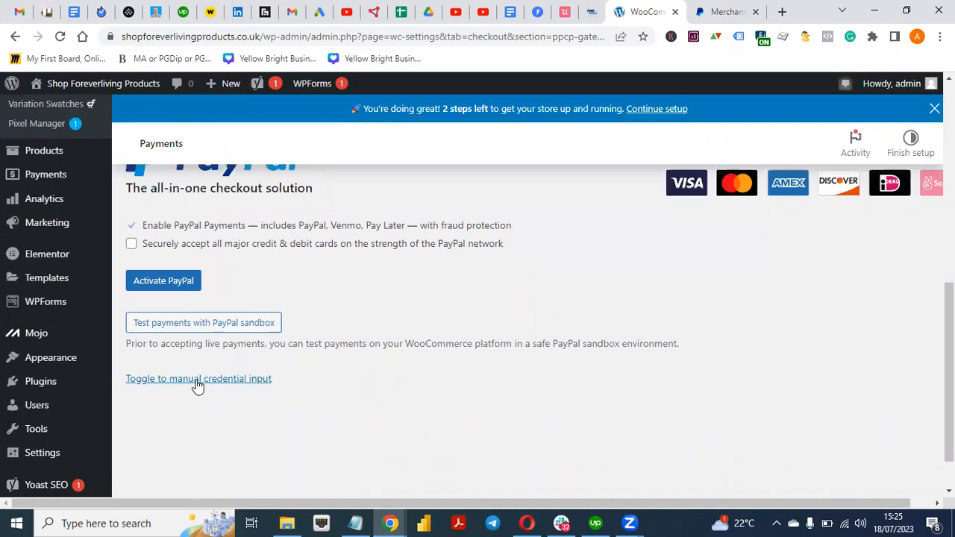
# Switch PayPal Payments to manual credential input, revealing the filled Live Client Id and Live Secret Key
pyautogui.click(197, 384)
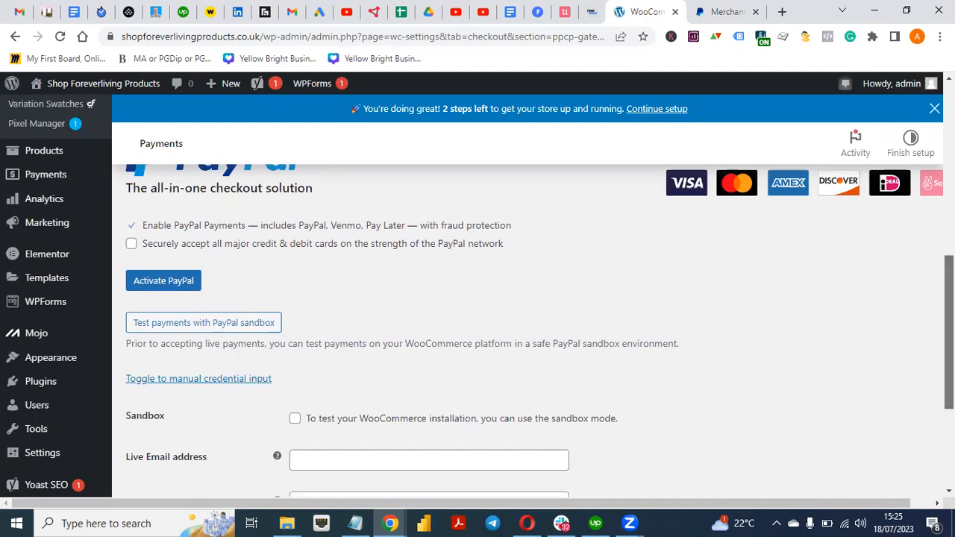
pyautogui.scroll(2, 526, 328)
pyautogui.scroll(-2, 526, 328)
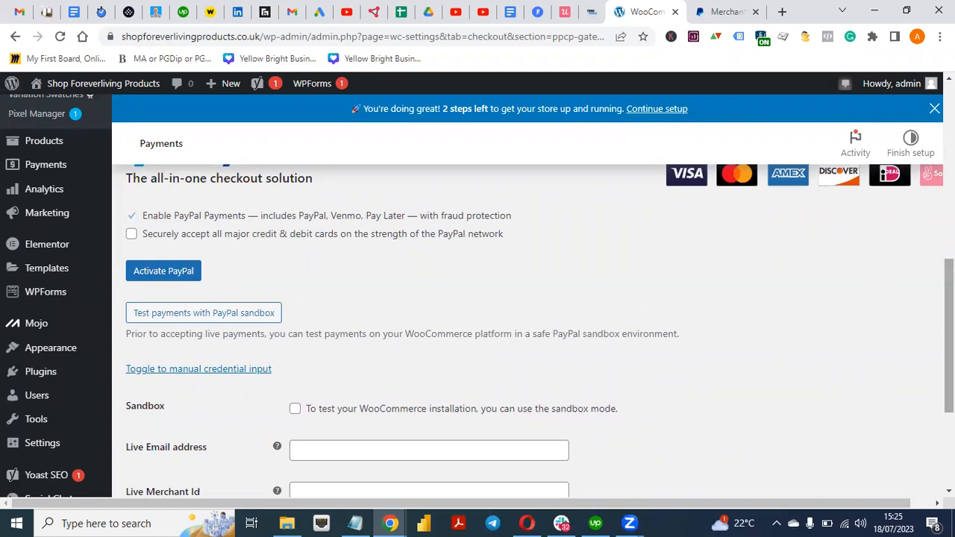
pyautogui.click(390, 522)
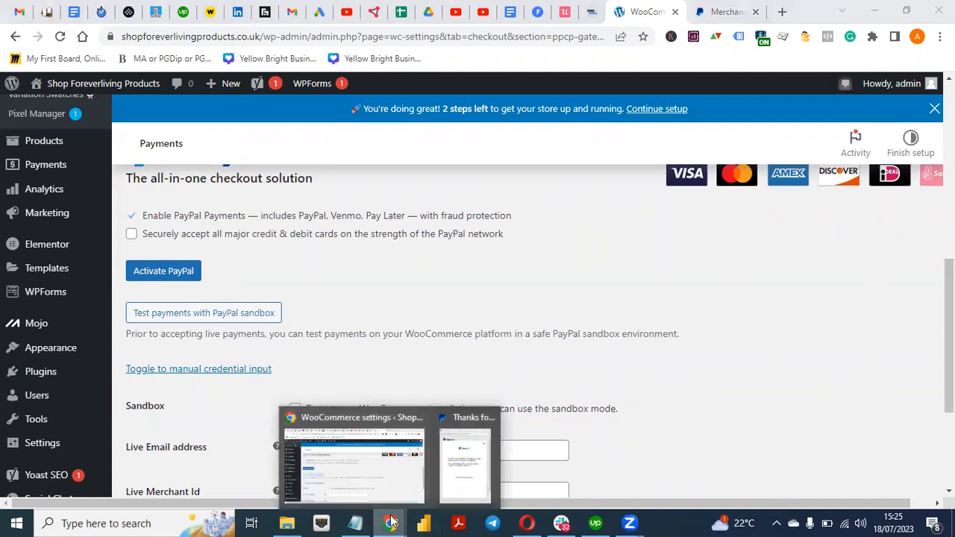
pyautogui.click(478, 452)
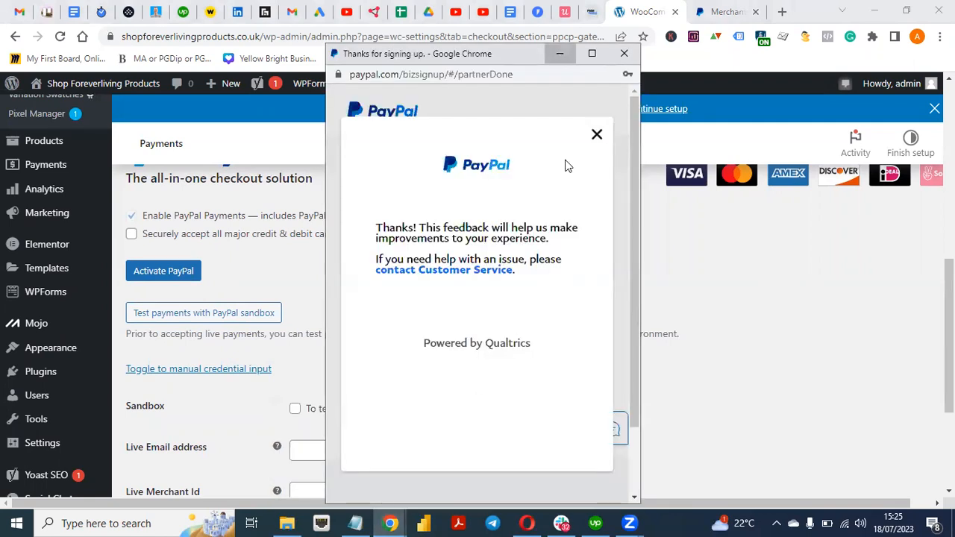
pyautogui.moveTo(948, 345)
pyautogui.mouseDown()
pyautogui.moveTo(948, 317)
pyautogui.moveTo(948, 349)
pyautogui.moveTo(948, 330)
pyautogui.mouseUp()
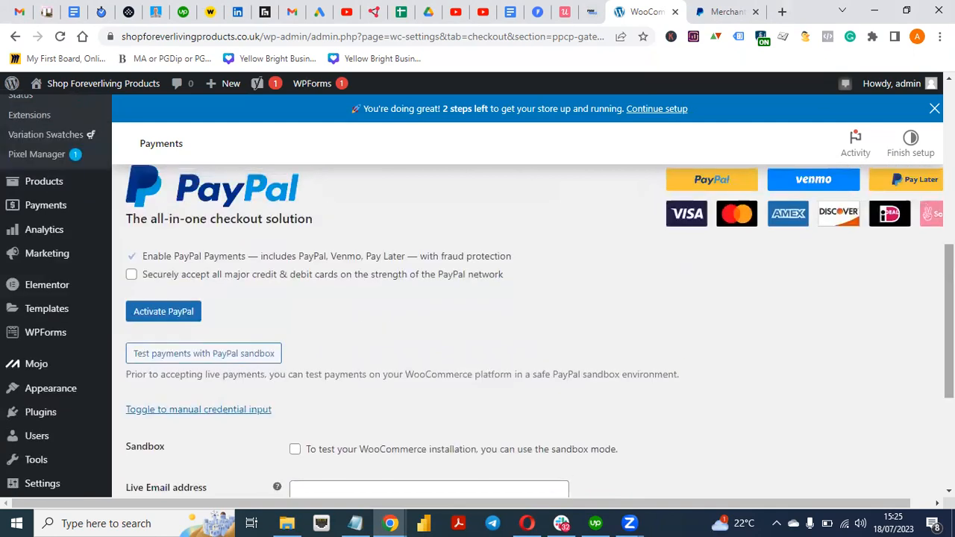
pyautogui.click(148, 412)
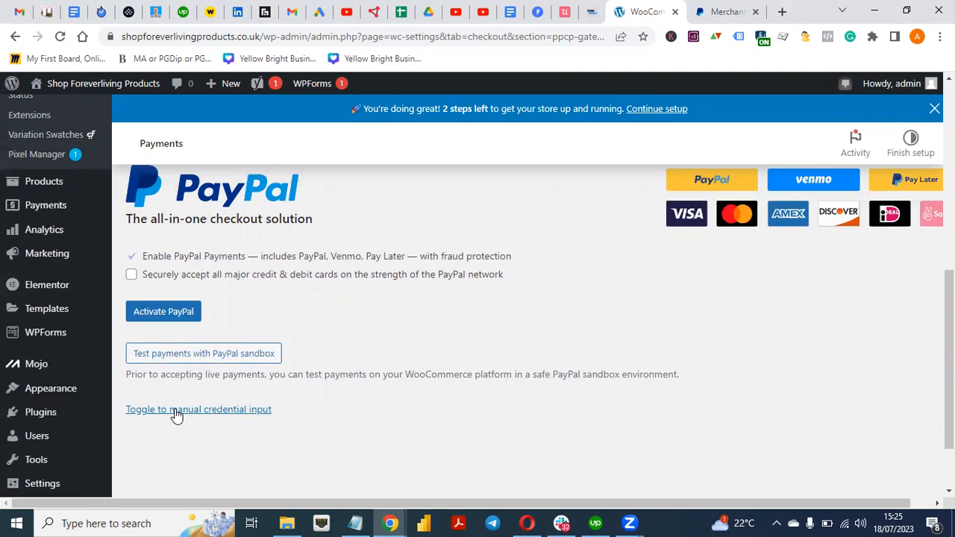
pyautogui.click(177, 413)
pyautogui.moveTo(948, 314); pyautogui.dragTo(948, 393)
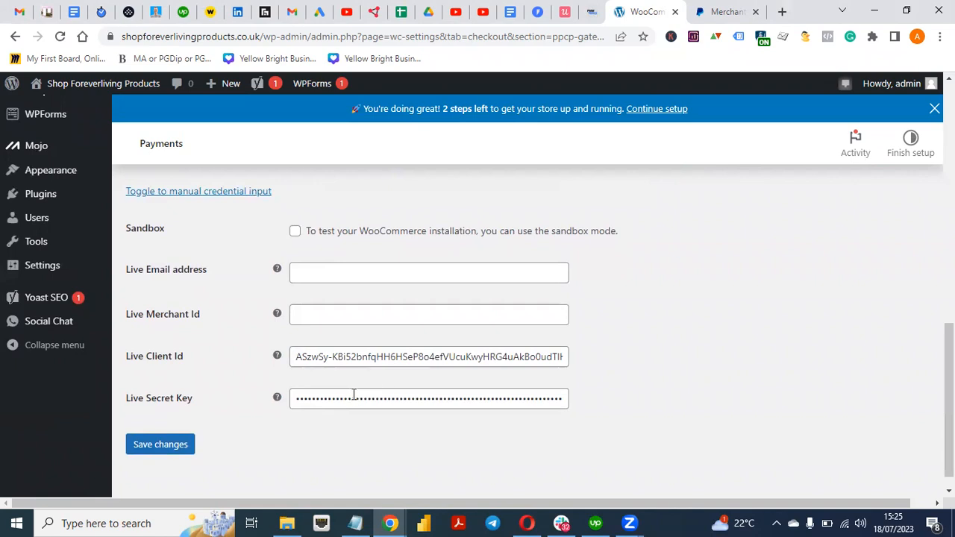
pyautogui.moveTo(948, 336)
pyautogui.mouseDown()
pyautogui.moveTo(948, 276)
pyautogui.moveTo(948, 327)
pyautogui.mouseUp()
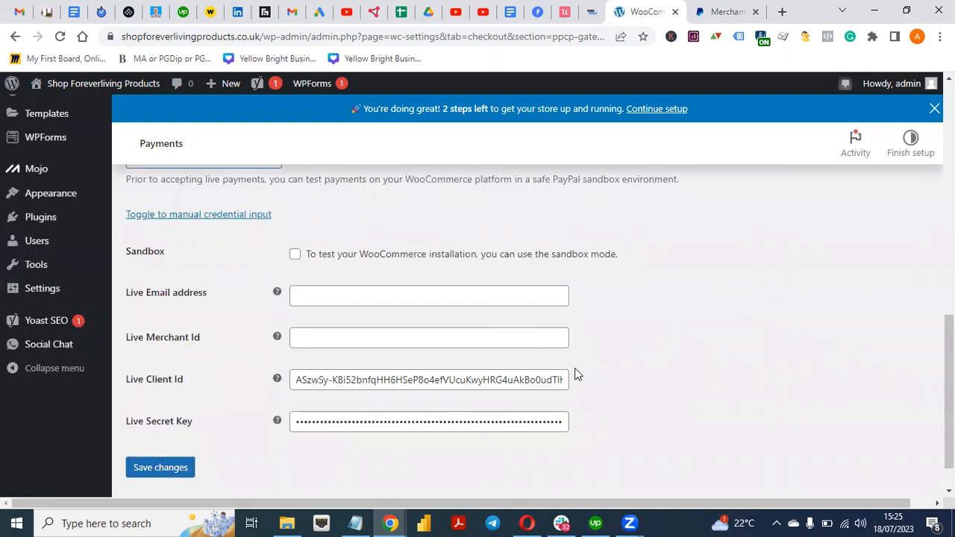
pyautogui.click(459, 293)
pyautogui.press('Down')
pyautogui.press('Return')
pyautogui.click(681, 292)
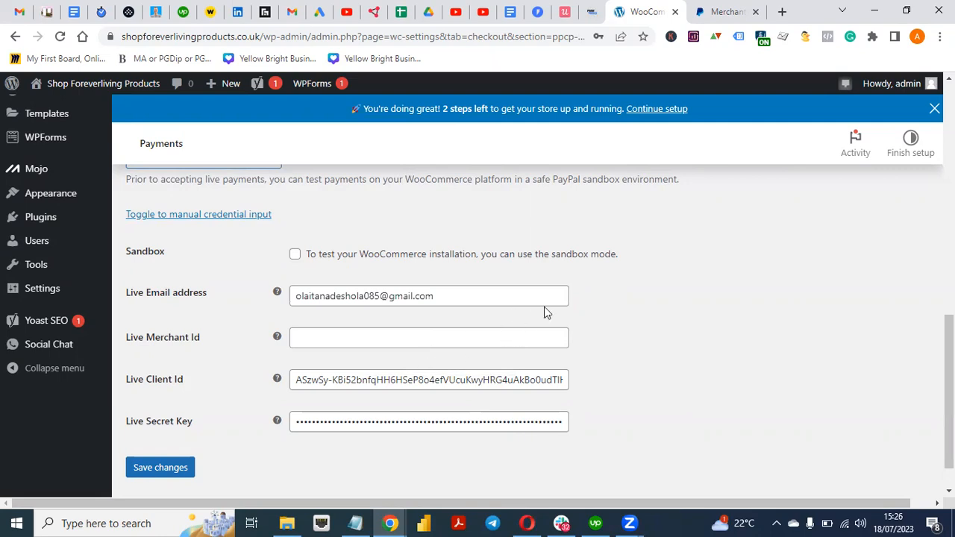
pyautogui.scroll(4, 359, 235)
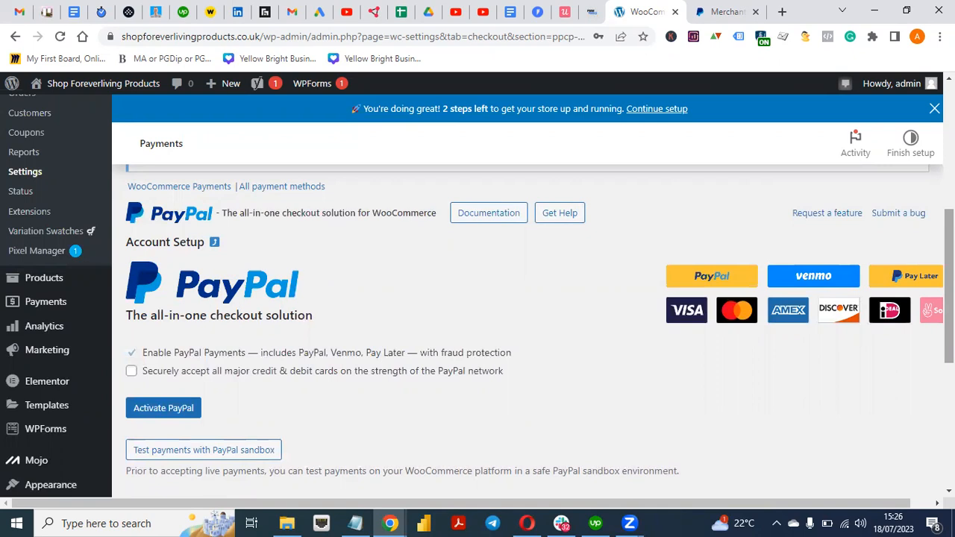
pyautogui.moveTo(948, 287)
pyautogui.mouseDown()
pyautogui.moveTo(949, 352)
pyautogui.moveTo(949, 286)
pyautogui.mouseUp()
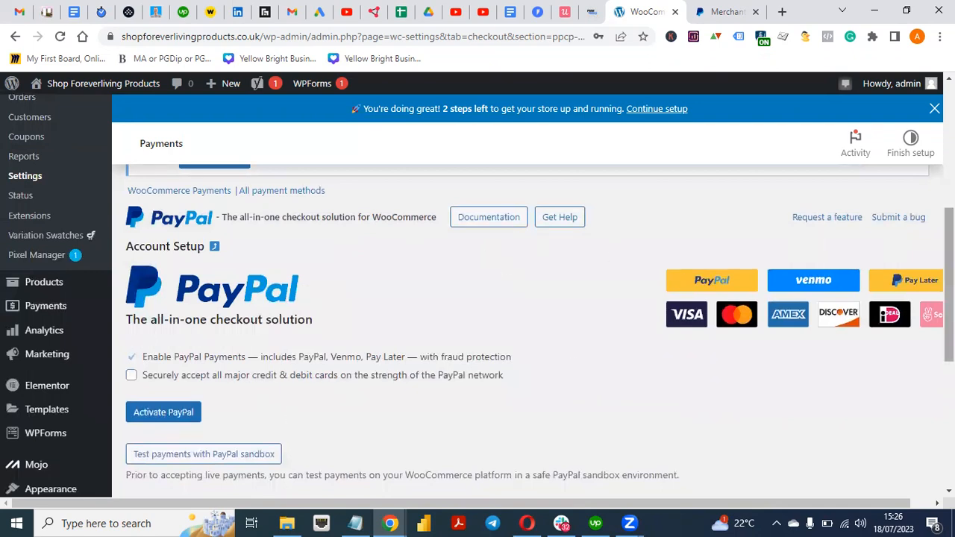
pyautogui.scroll(-3, 144, 334)
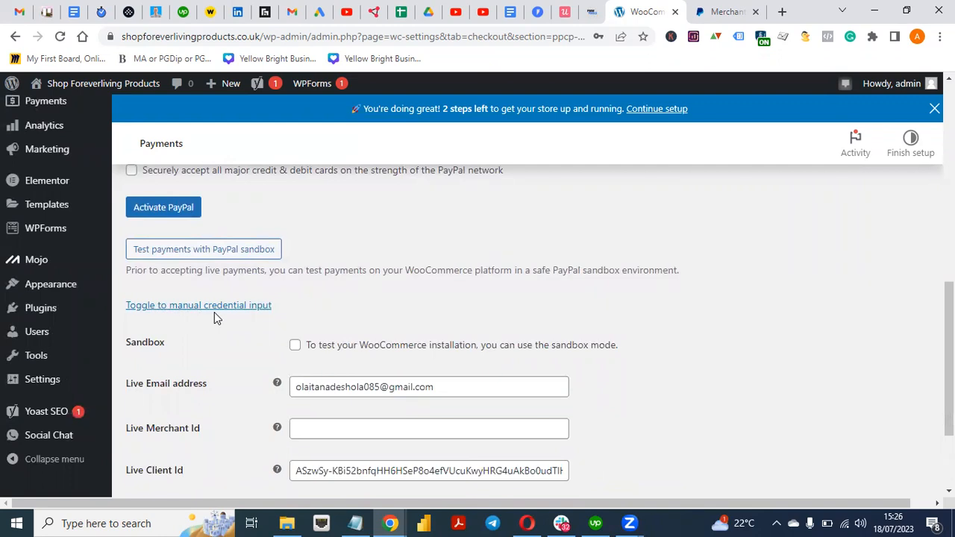
pyautogui.scroll(-1, 947, 358)
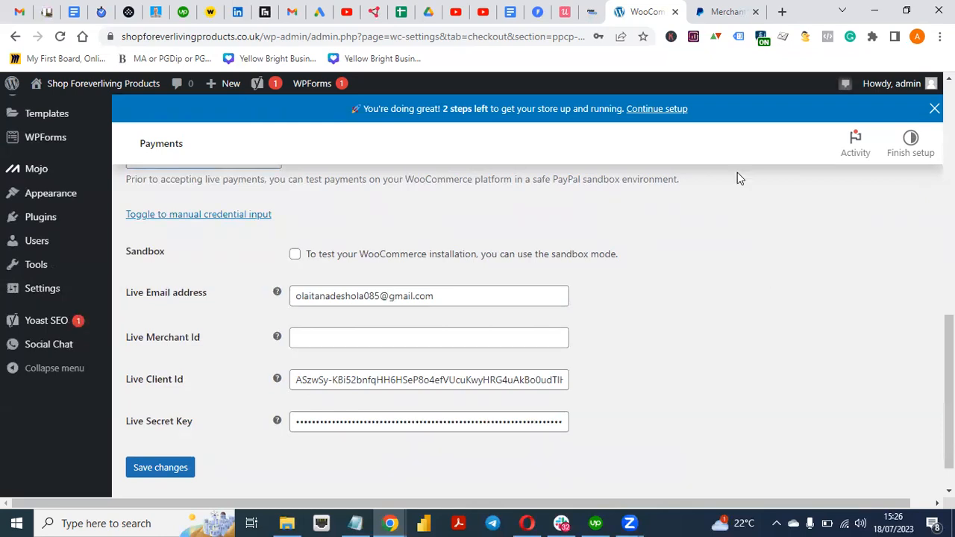
# Log in to the PayPal business account and open its Account settings
pyautogui.click(712, 15)
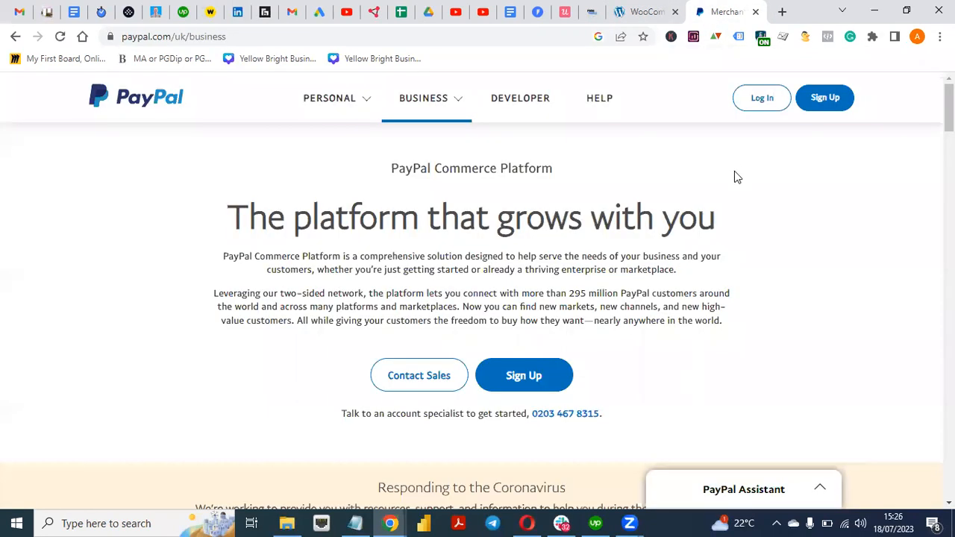
pyautogui.click(756, 105)
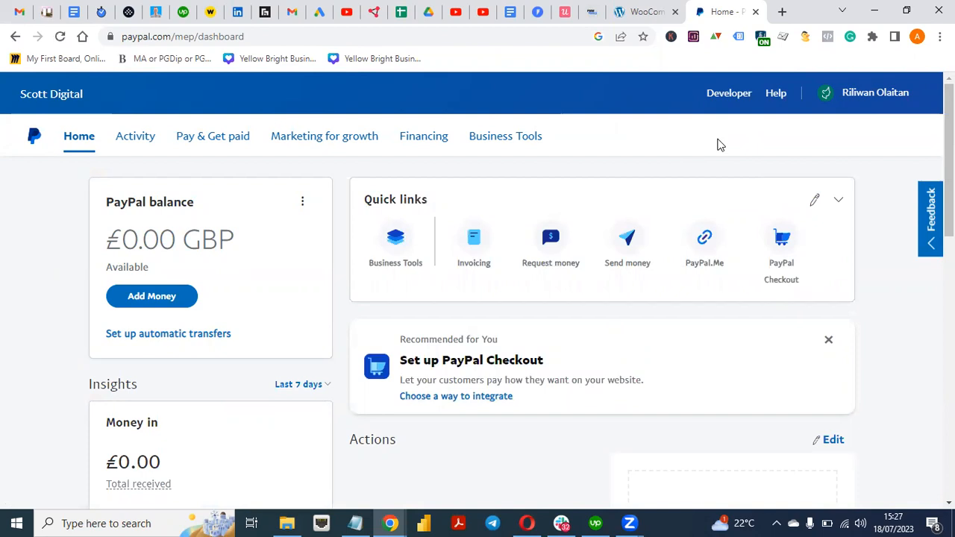
pyautogui.click(856, 97)
pyautogui.moveTo(869, 93)
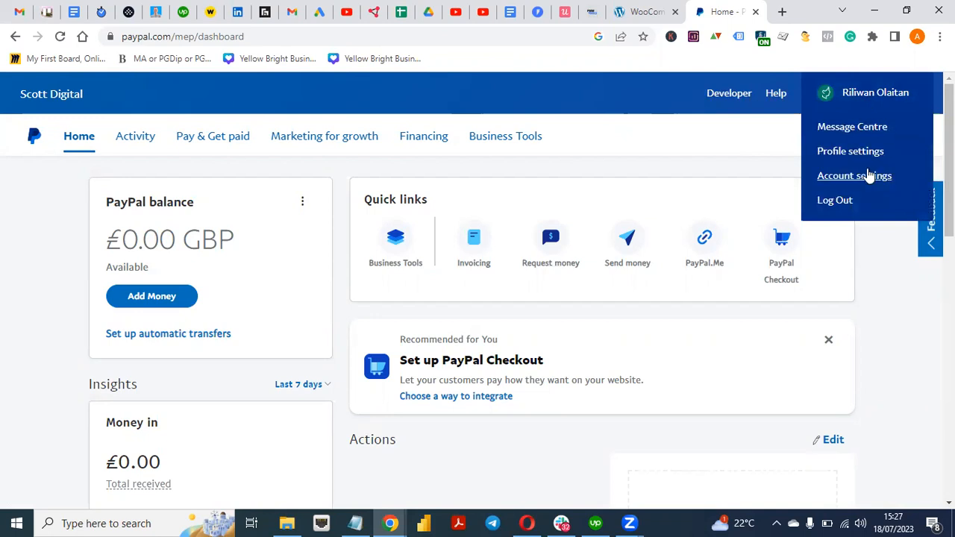
pyautogui.click(859, 181)
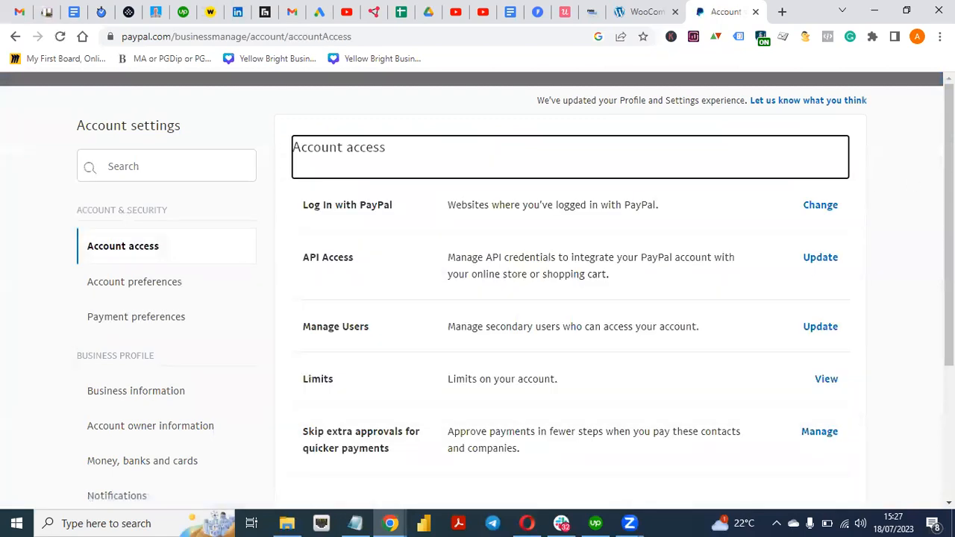
# Open Business information and select the PayPal Merchant ID value
pyautogui.scroll(-2, 569, 314)
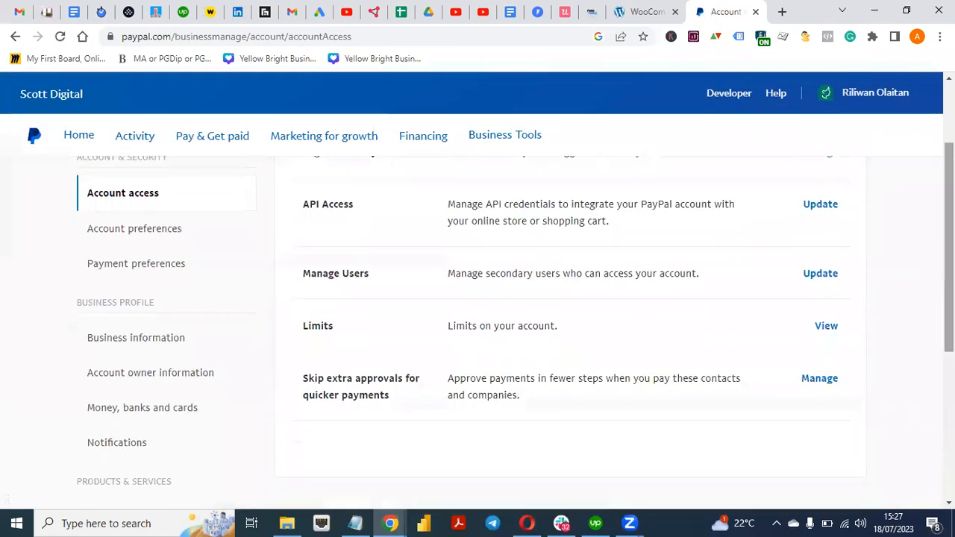
pyautogui.click(150, 346)
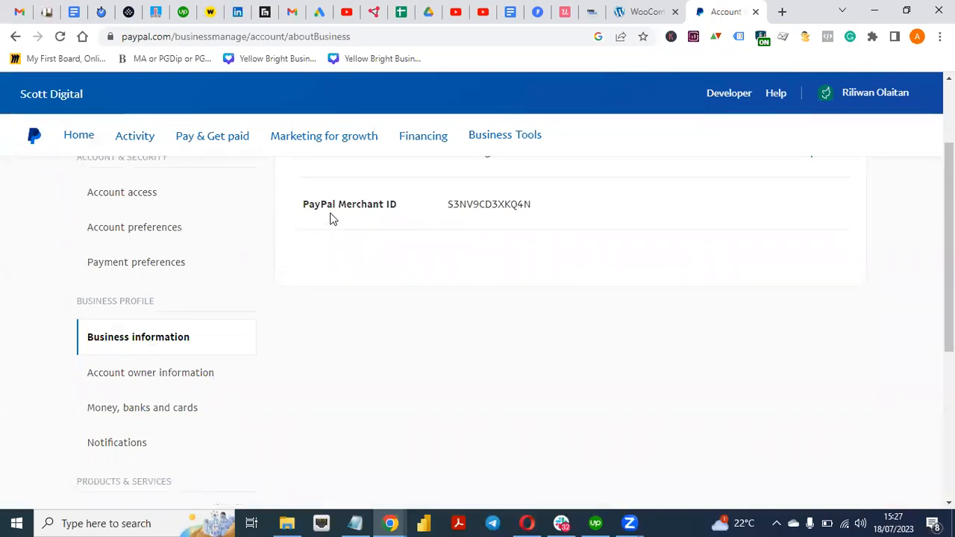
pyautogui.moveTo(948, 332); pyautogui.dragTo(949, 284)
pyautogui.moveTo(446, 307); pyautogui.dragTo(531, 306)
pyautogui.hotkey('ctrl', 'c')
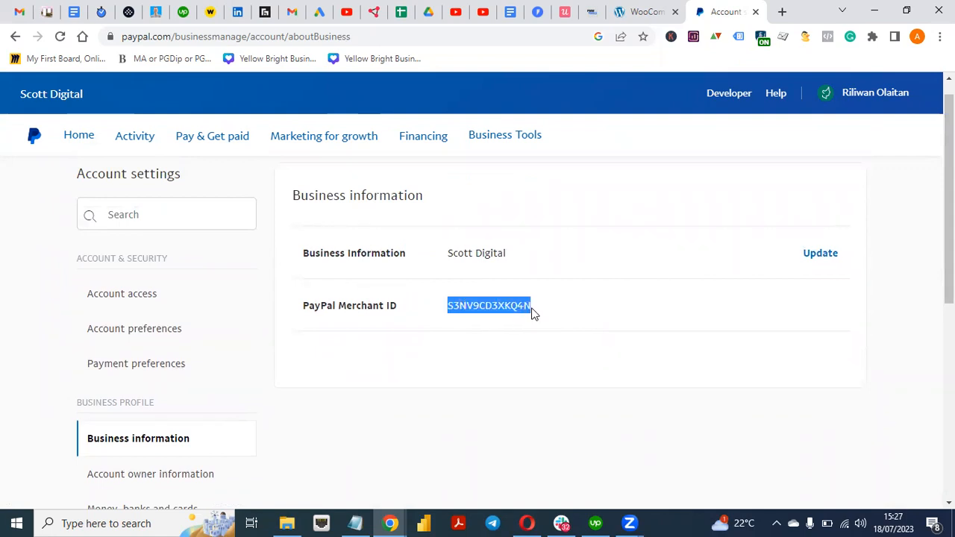
# Paste the PayPal Merchant ID into WooCommerce's Live Merchant Id field
pyautogui.click(642, 11)
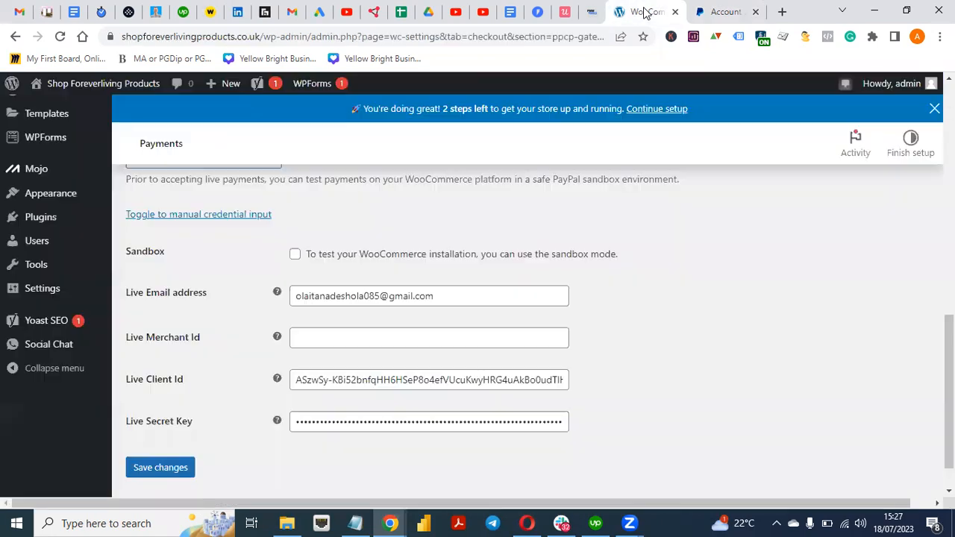
pyautogui.click(408, 329)
pyautogui.hotkey('ctrl', 'v')
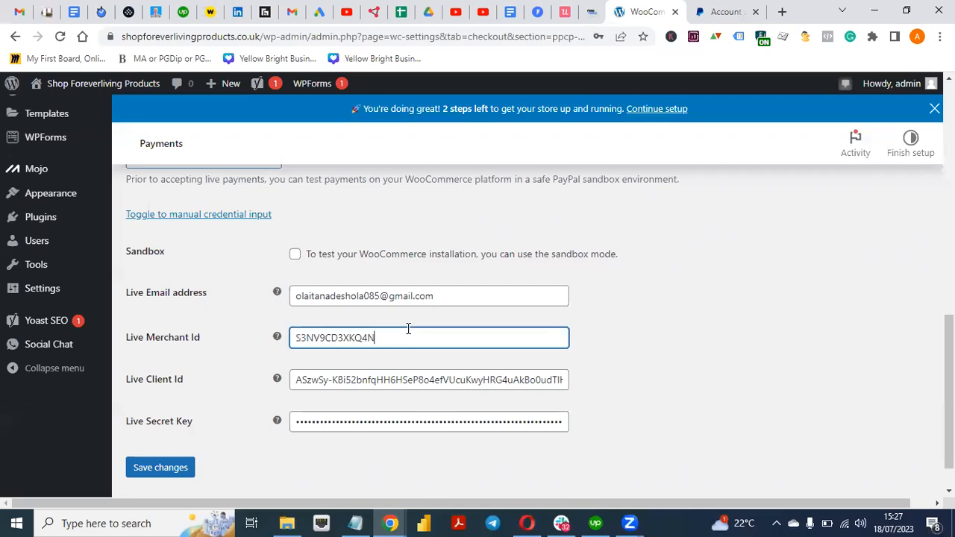
pyautogui.click(661, 348)
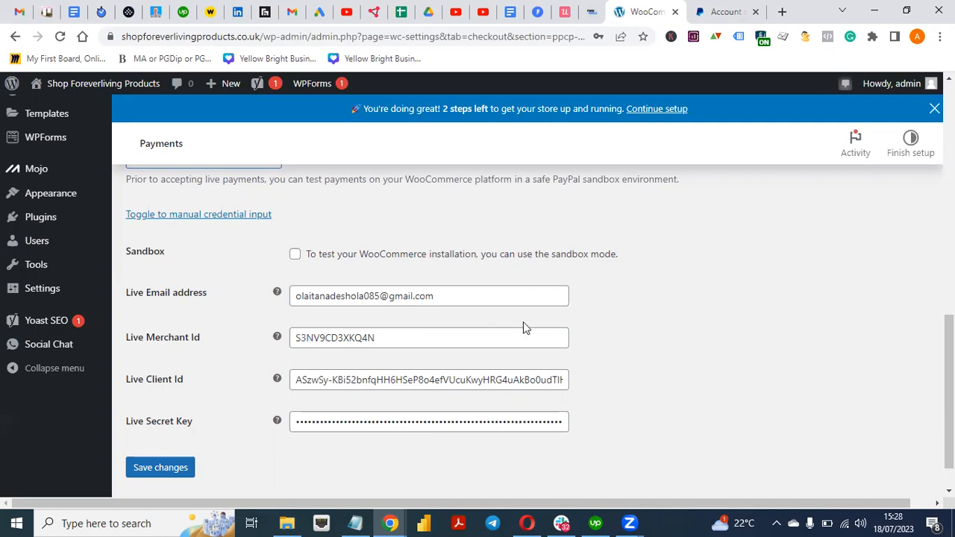
# Open the PayPal Developer Dashboard from the PayPal business site header
pyautogui.click(720, 19)
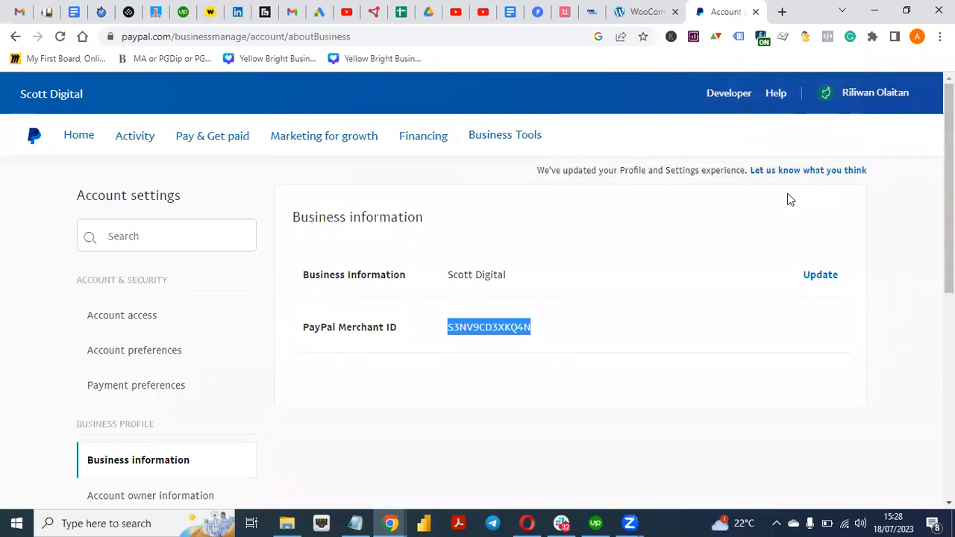
pyautogui.click(712, 132)
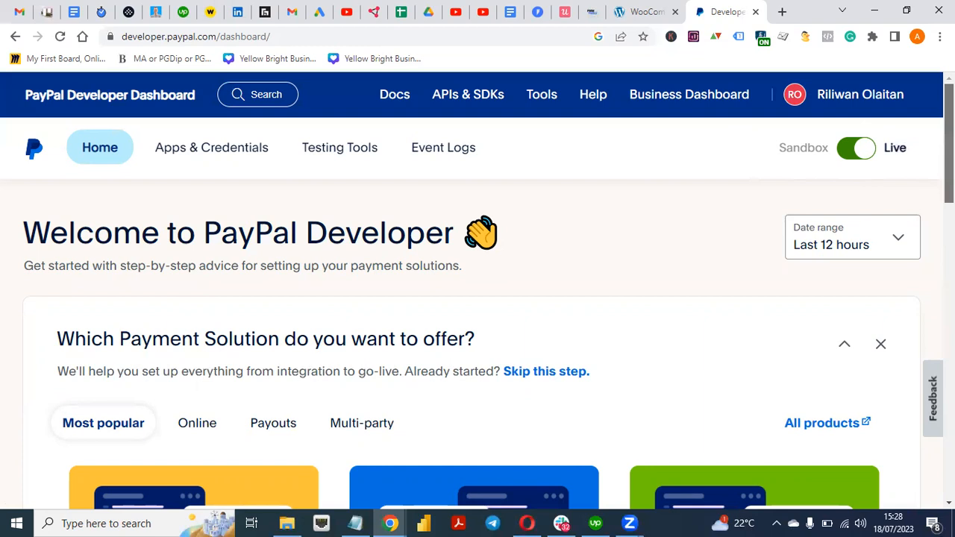
# Open the live Apps & Credentials page, briefly comparing against WooCommerce's credential fields
pyautogui.scroll(-15, 478, 336)
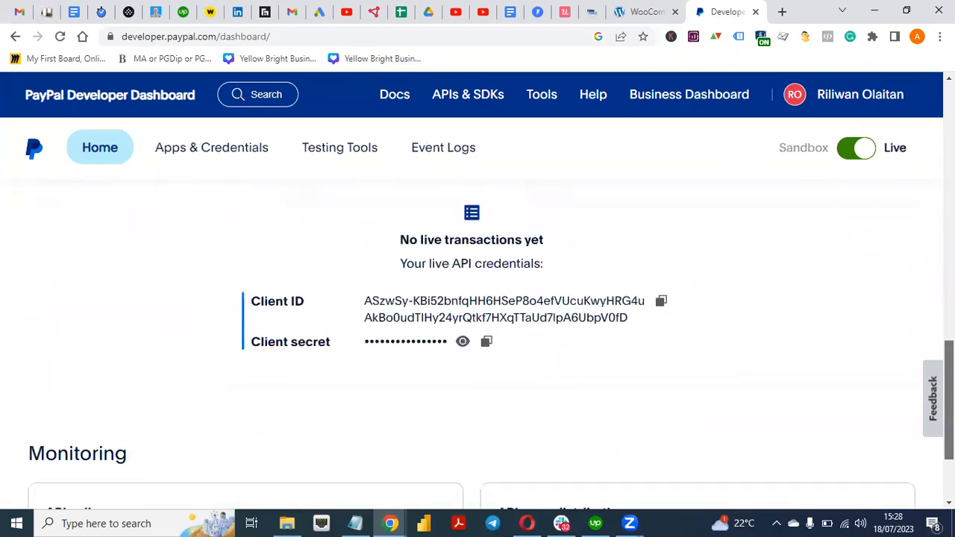
pyautogui.scroll(15, 477, 336)
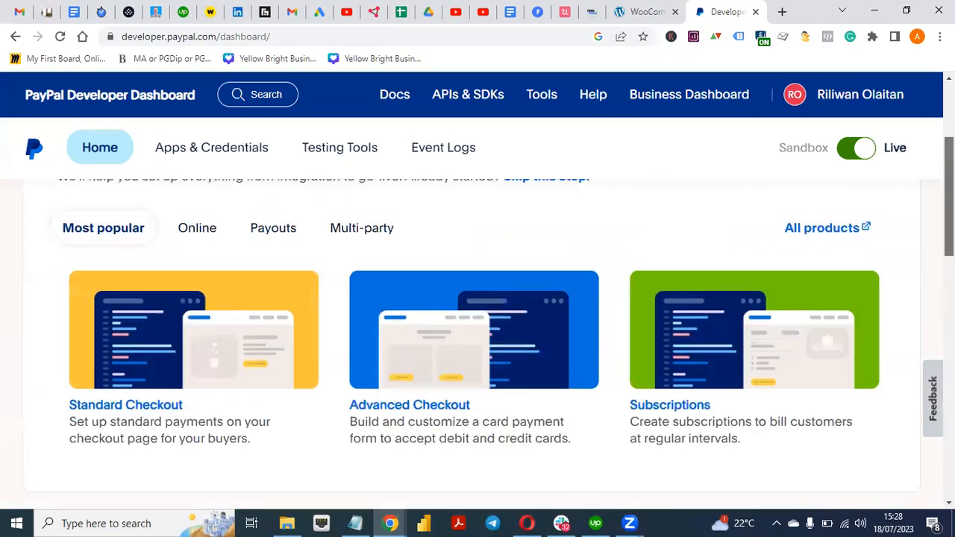
pyautogui.click(207, 154)
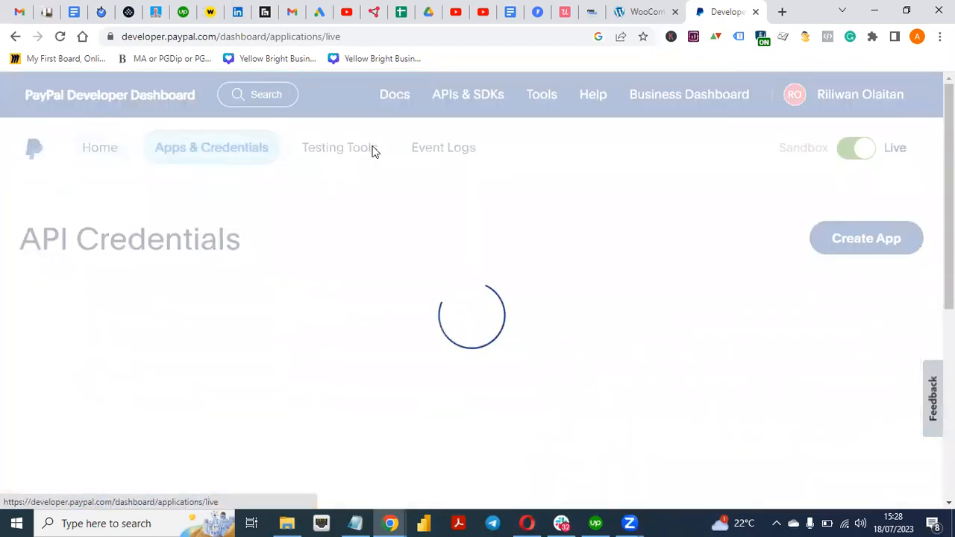
pyautogui.click(631, 23)
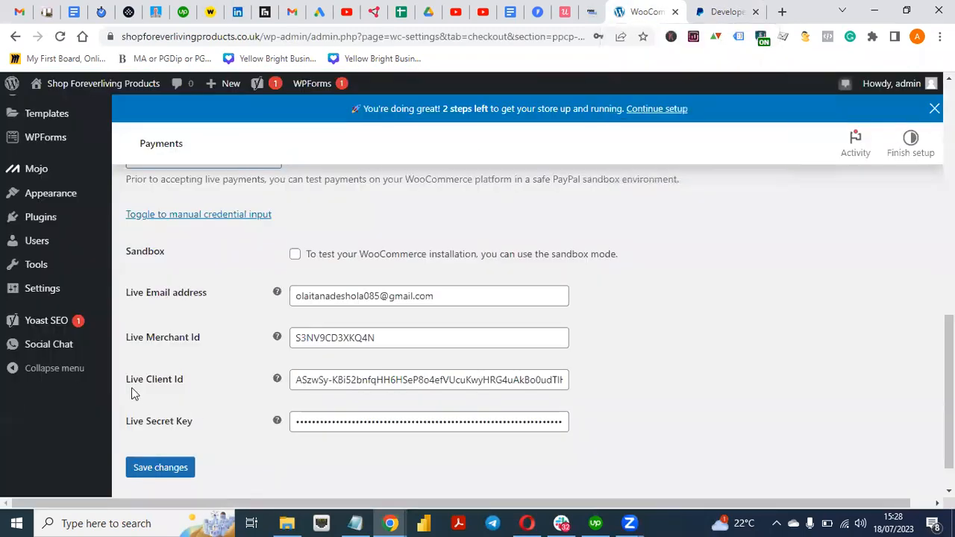
pyautogui.click(713, 11)
pyautogui.scroll(-3, 813, 291)
pyautogui.scroll(3, 813, 290)
# Create a second live REST API app with a chosen app name, then return to Apps & Credentials
pyautogui.click(863, 232)
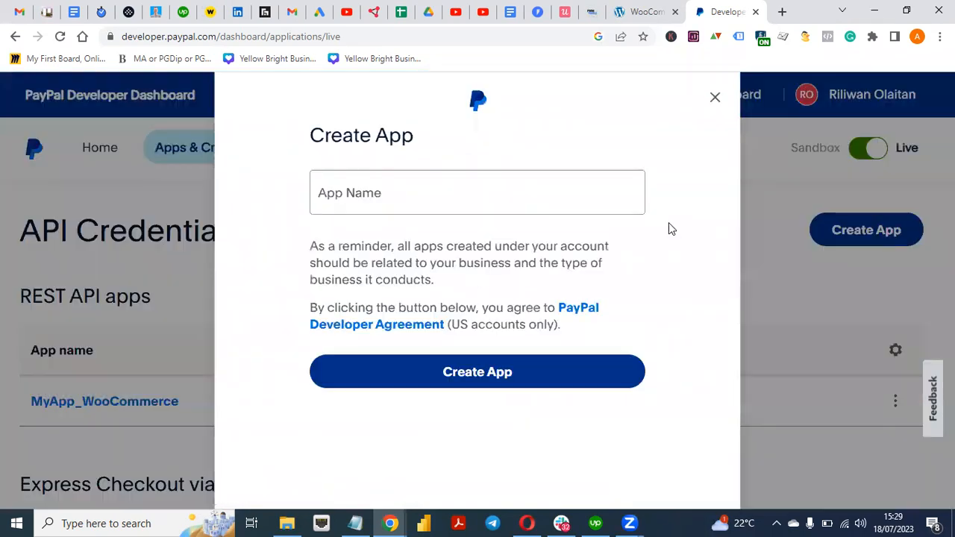
pyautogui.click(484, 186)
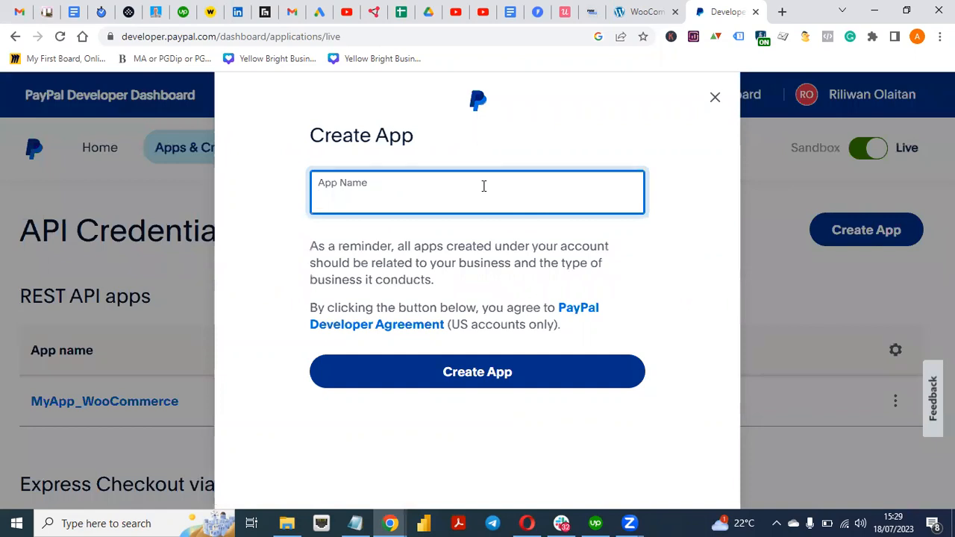
pyautogui.write('Scott')
pyautogui.click(469, 380)
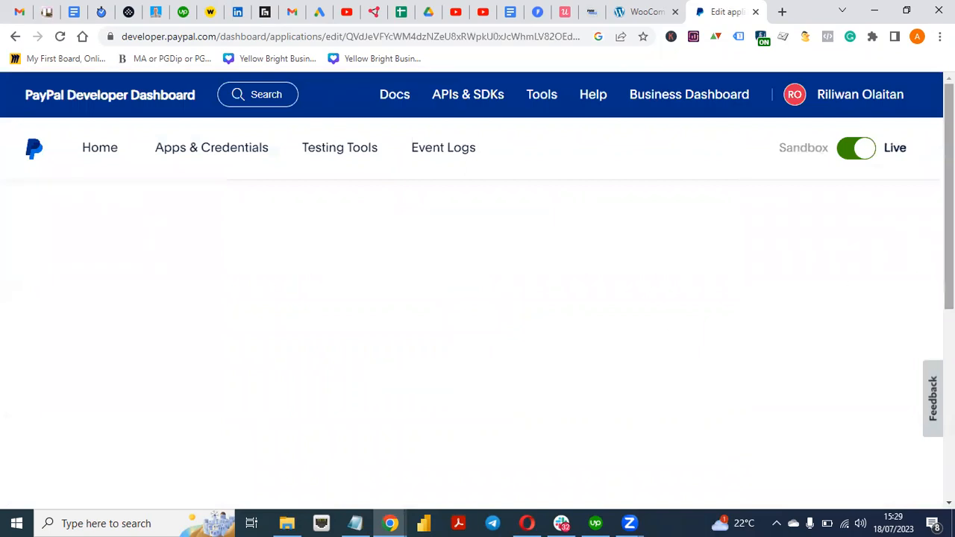
pyautogui.moveTo(947, 226); pyautogui.dragTo(948, 381)
pyautogui.scroll(5, 477, 336)
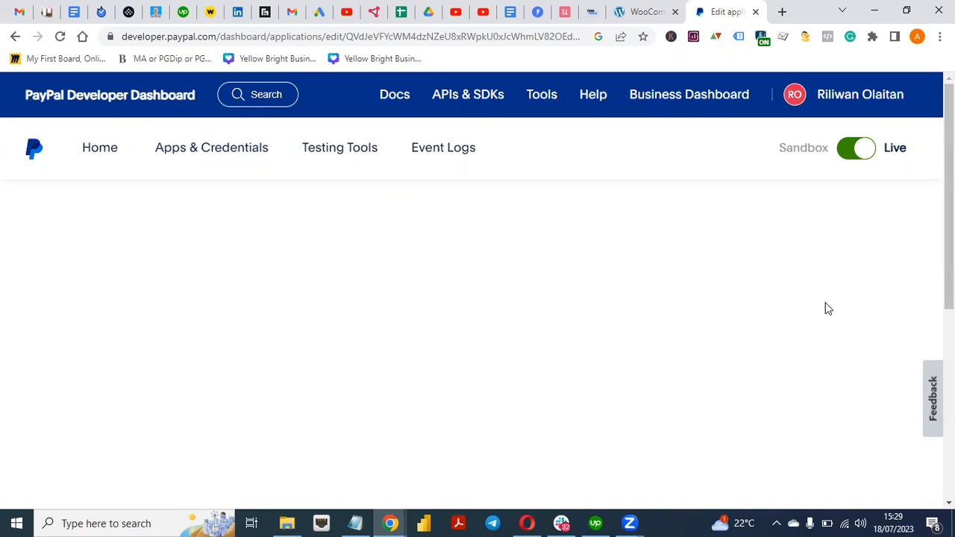
pyautogui.moveTo(948, 187)
pyautogui.mouseDown()
pyautogui.moveTo(948, 376)
pyautogui.moveTo(948, 190)
pyautogui.mouseUp()
pyautogui.click(221, 154)
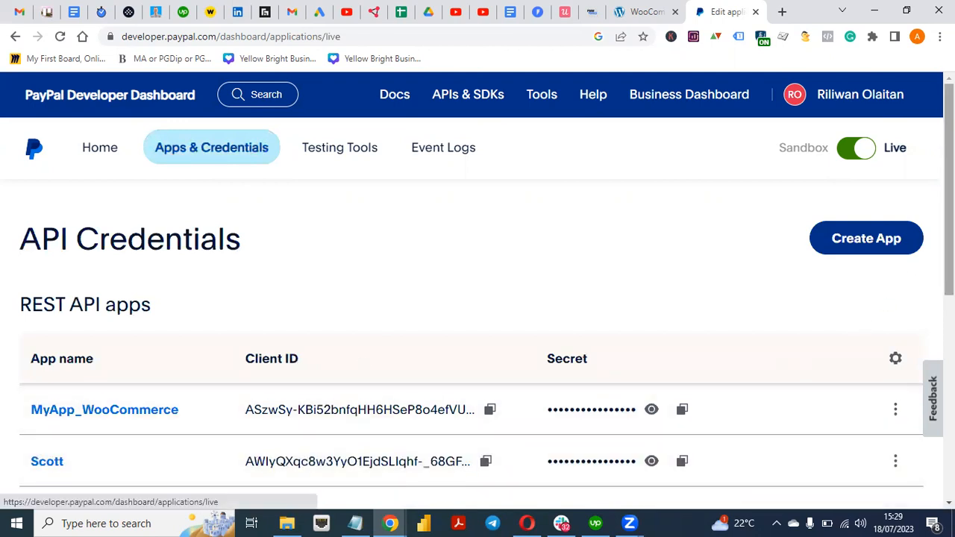
pyautogui.scroll(-1, 947, 224)
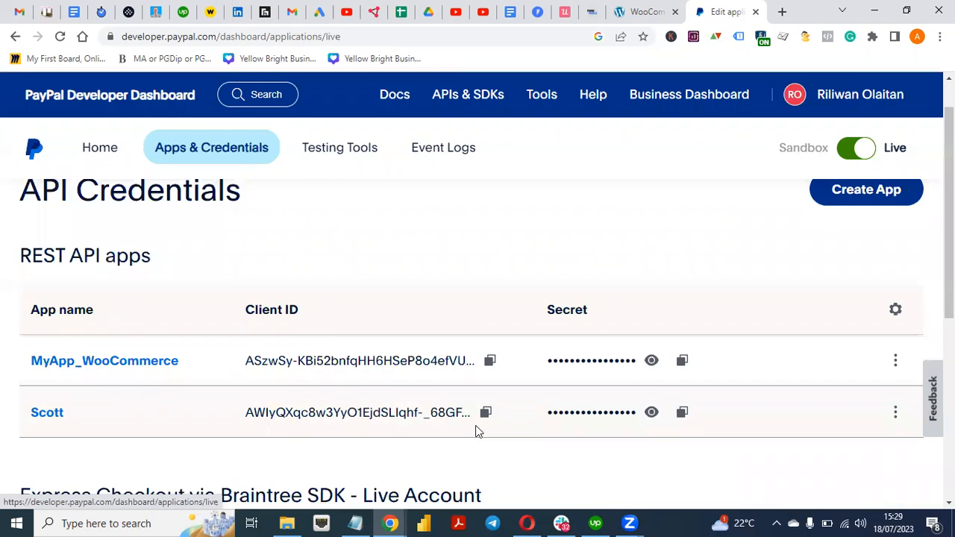
pyautogui.click(654, 419)
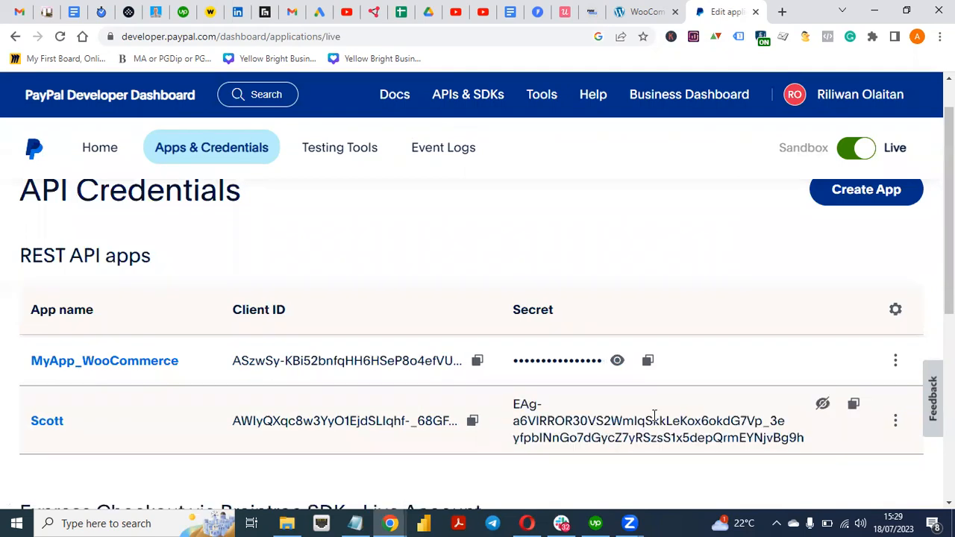
pyautogui.click(823, 405)
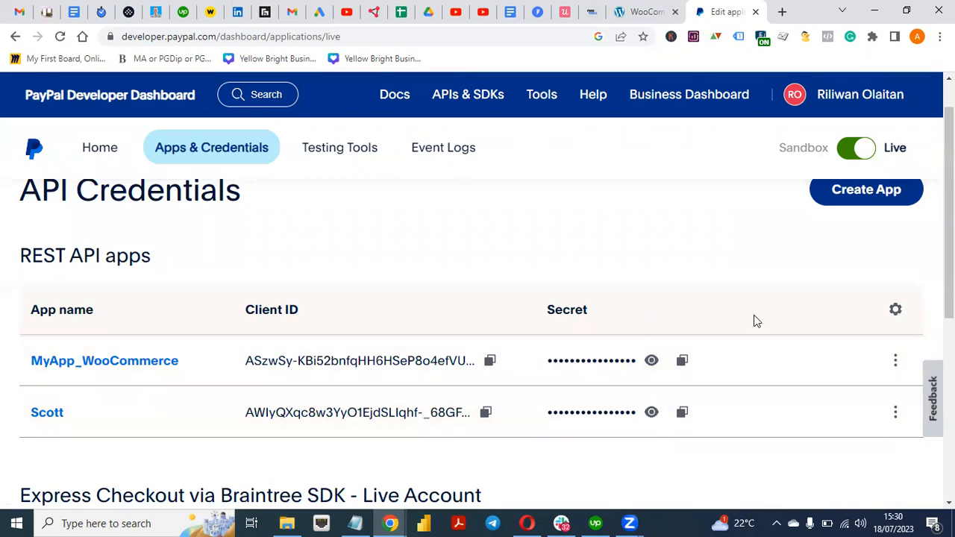
pyautogui.click(631, 9)
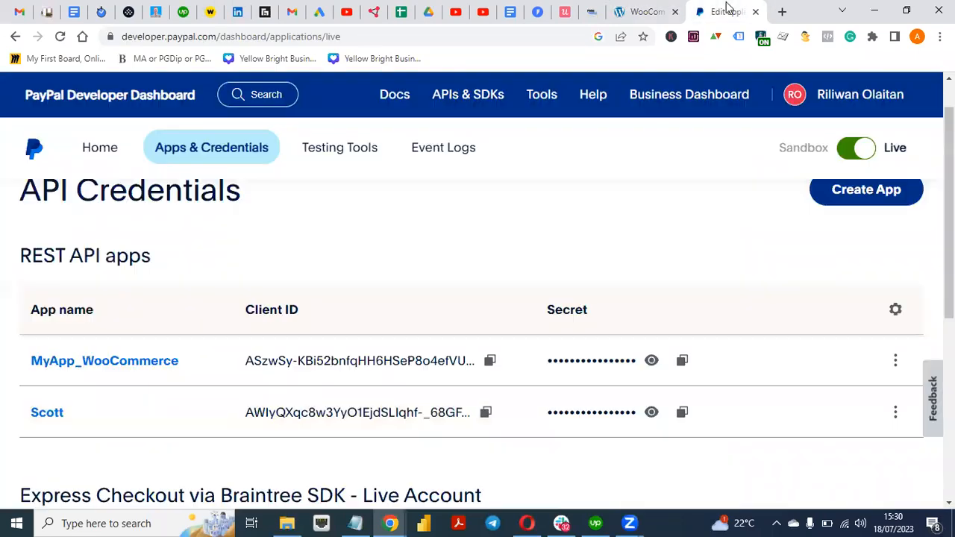
pyautogui.click(728, 11)
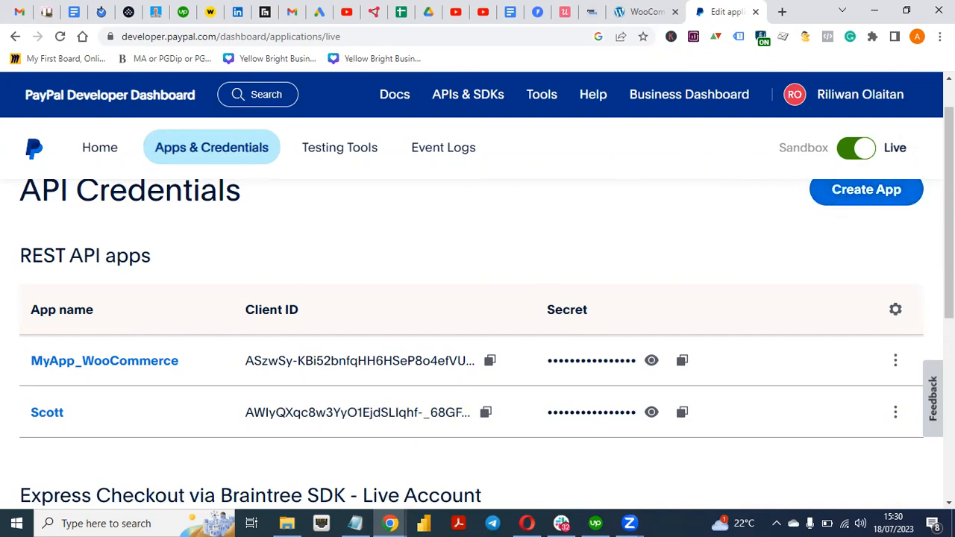
pyautogui.scroll(-1, 949, 224)
pyautogui.moveTo(949, 206); pyautogui.dragTo(949, 208)
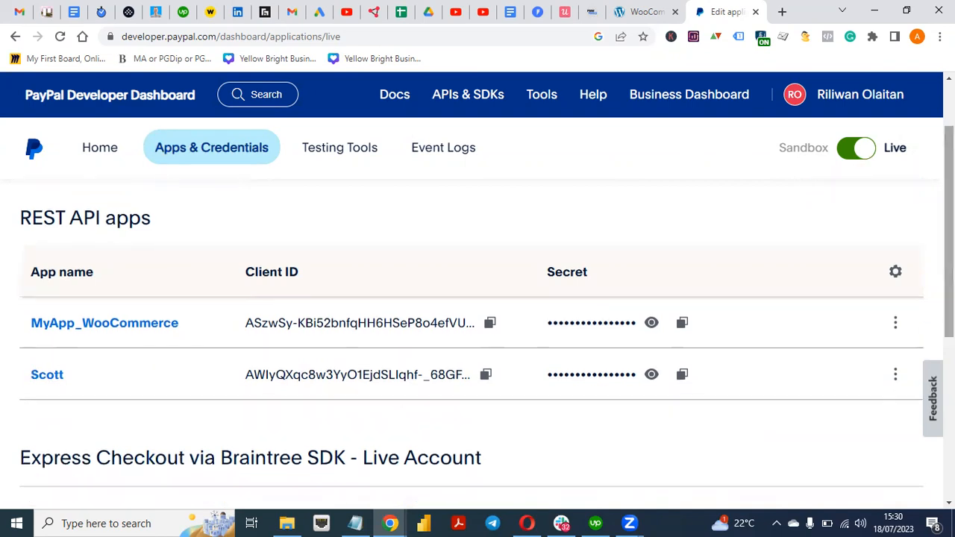
# Replace WooCommerce's Live Client Id with the second PayPal app's Client ID
pyautogui.click(484, 374)
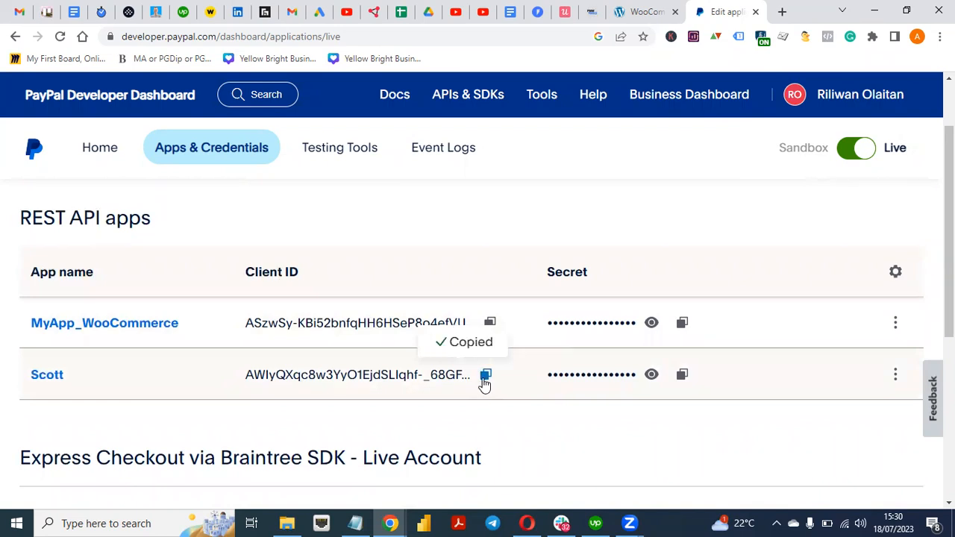
pyautogui.click(645, 11)
pyautogui.moveTo(293, 383); pyautogui.dragTo(607, 411)
pyautogui.press('BackSpace')
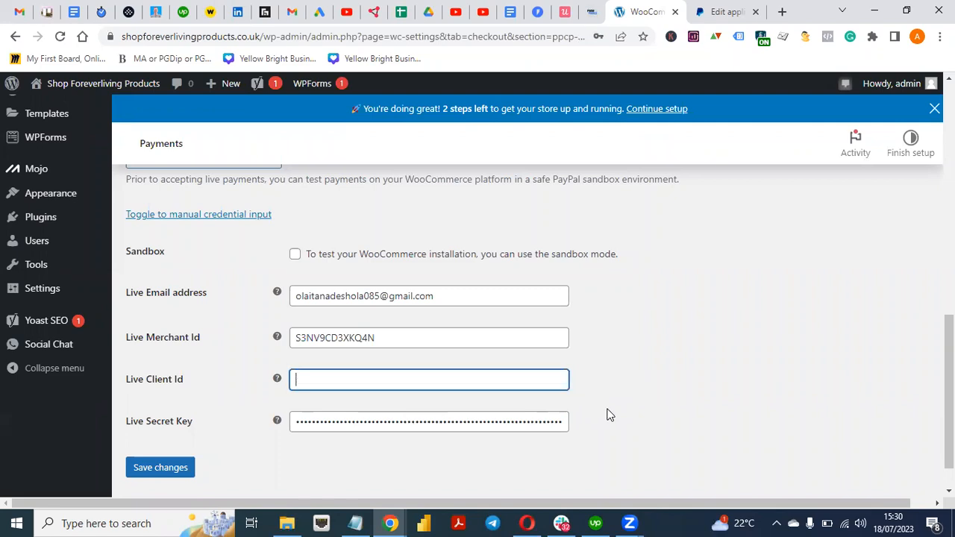
pyautogui.hotkey('ctrl', 'v')
pyautogui.click(727, 366)
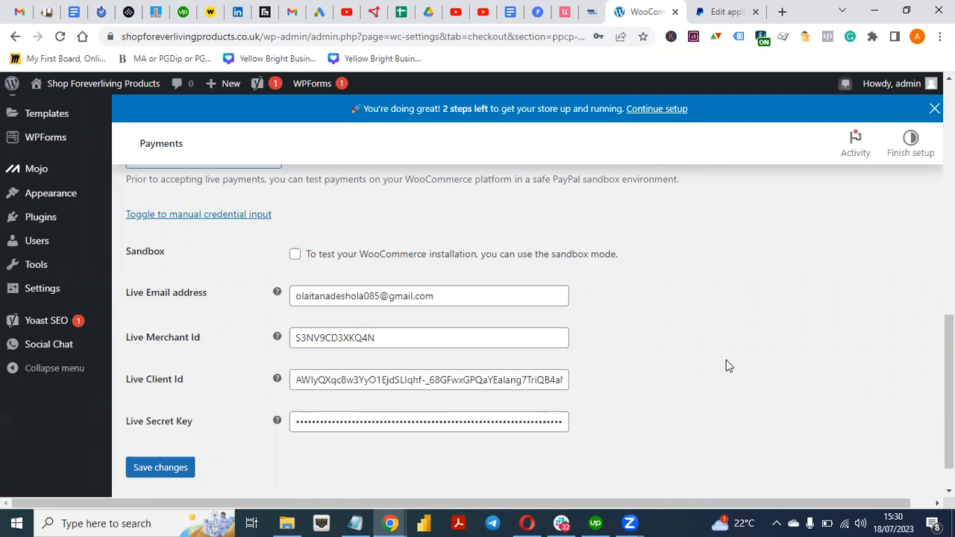
# Replace the Live Secret Key with the second app's copied Secret
pyautogui.click(717, 11)
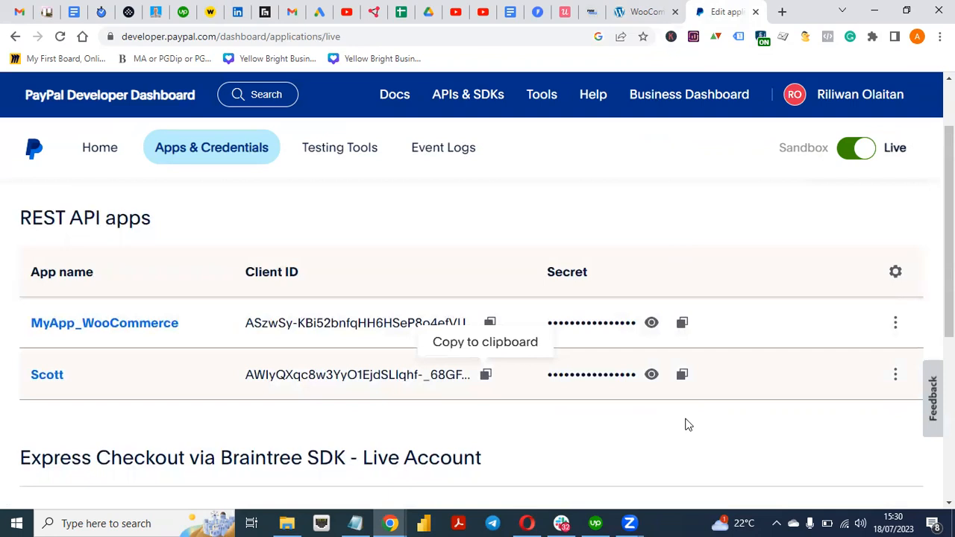
pyautogui.click(680, 377)
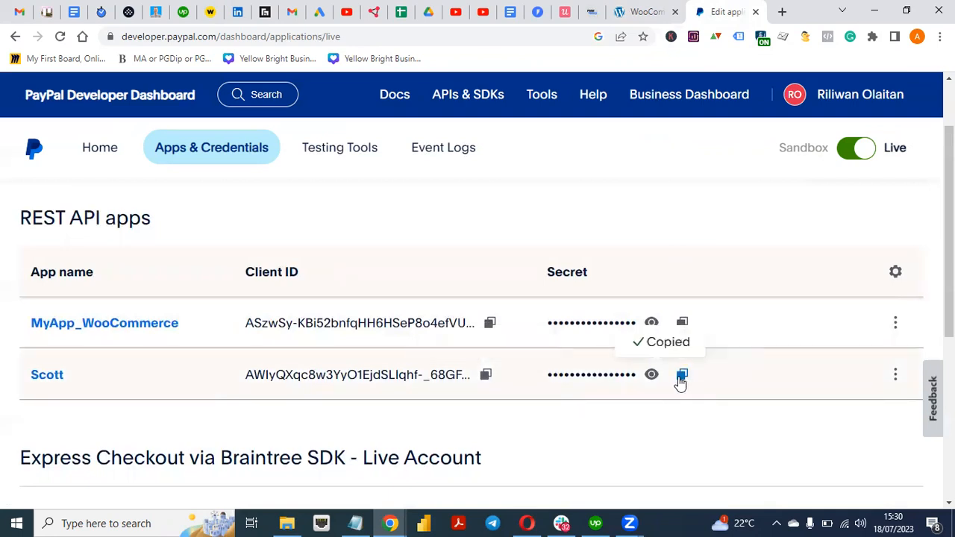
pyautogui.click(641, 11)
pyautogui.doubleClick(291, 421)
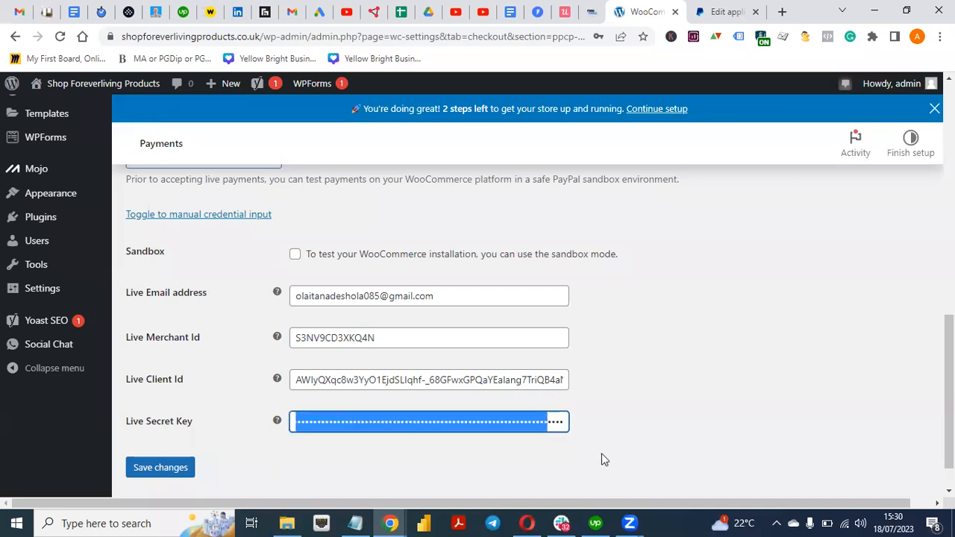
pyautogui.press('BackSpace')
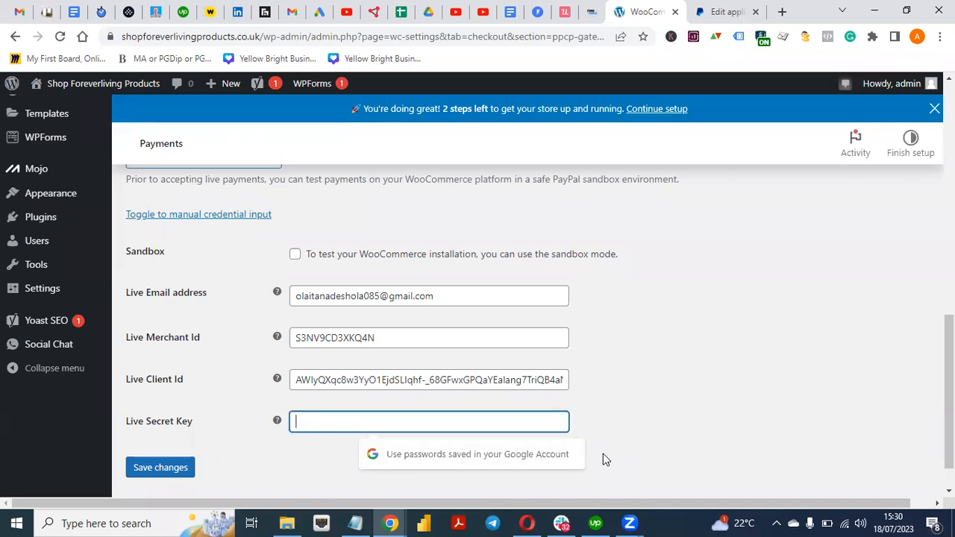
pyautogui.hotkey('ctrl', 'v')
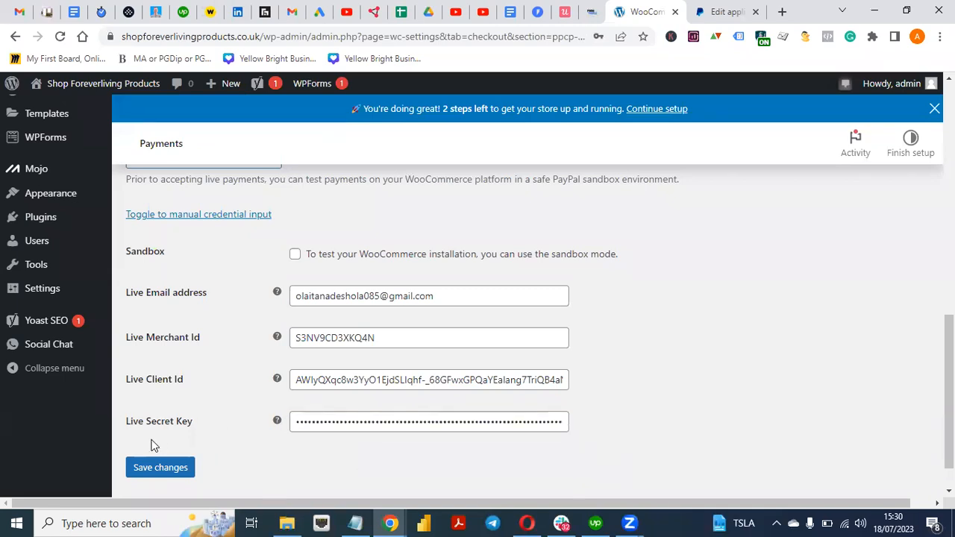
# Save the live credentials and review Status: Connected, webhooks and advanced card payment settings
pyautogui.click(165, 469)
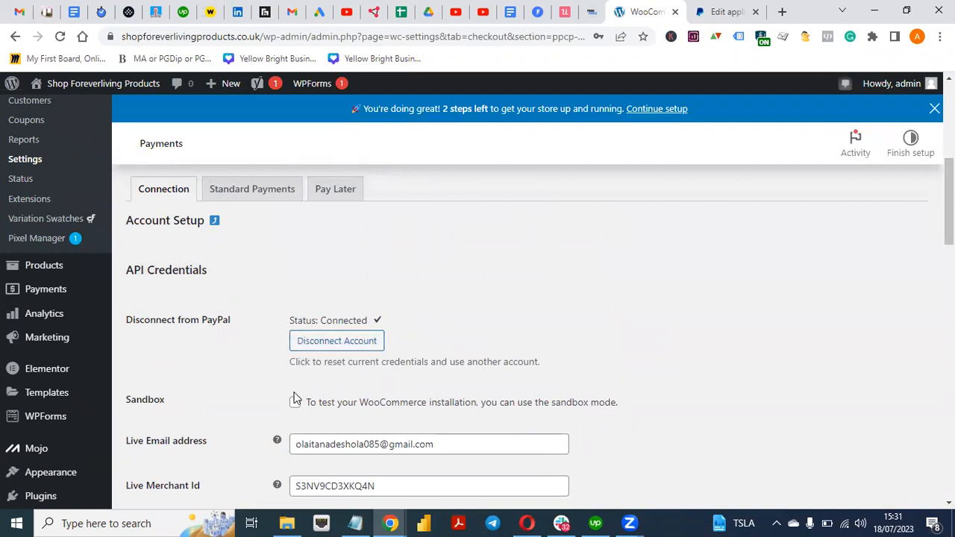
pyautogui.moveTo(948, 228)
pyautogui.mouseDown()
pyautogui.moveTo(944, 388)
pyautogui.moveTo(918, 516)
pyautogui.moveTo(947, 496)
pyautogui.moveTo(949, 199)
pyautogui.moveTo(949, 356)
pyautogui.moveTo(948, 234)
pyautogui.mouseUp()
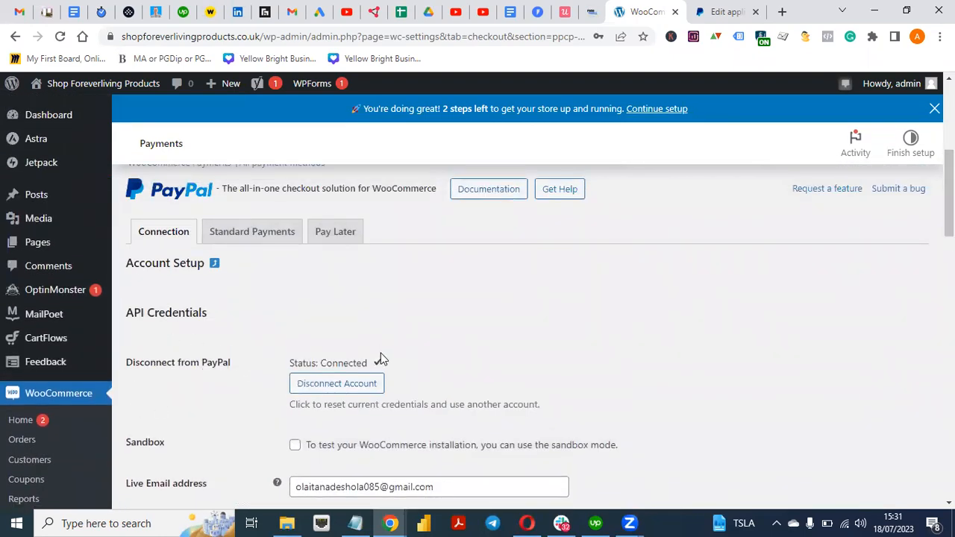
pyautogui.moveTo(948, 194); pyautogui.dragTo(949, 362)
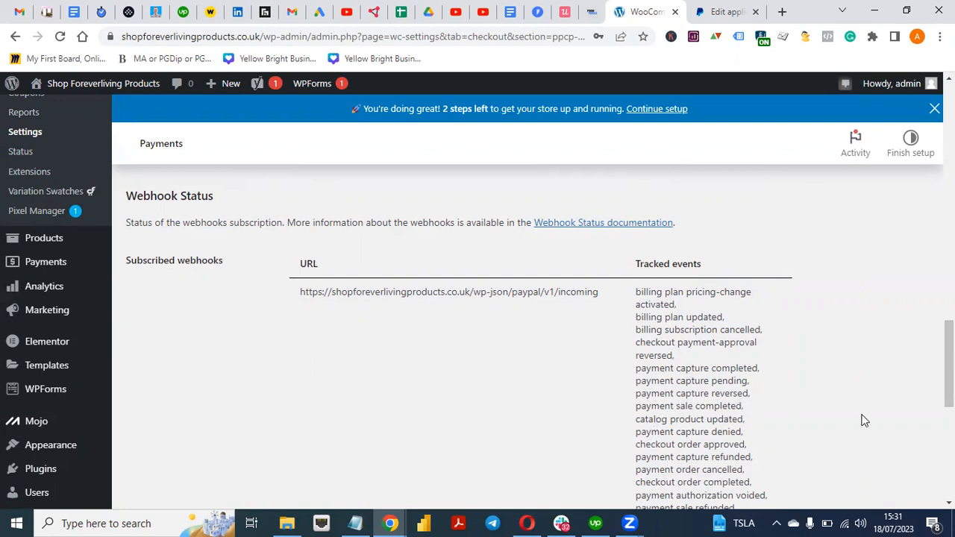
pyautogui.moveTo(948, 382); pyautogui.dragTo(948, 306)
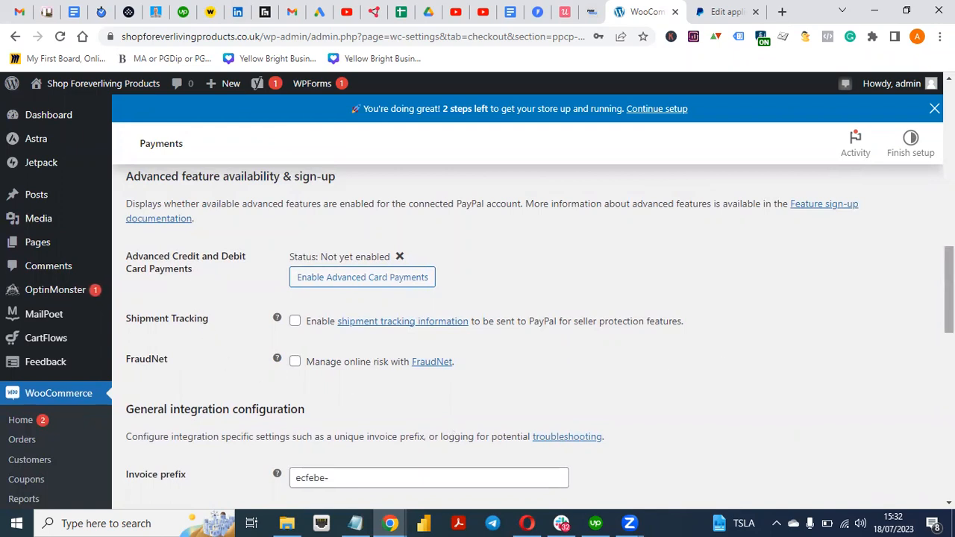
pyautogui.scroll(1, 305, 388)
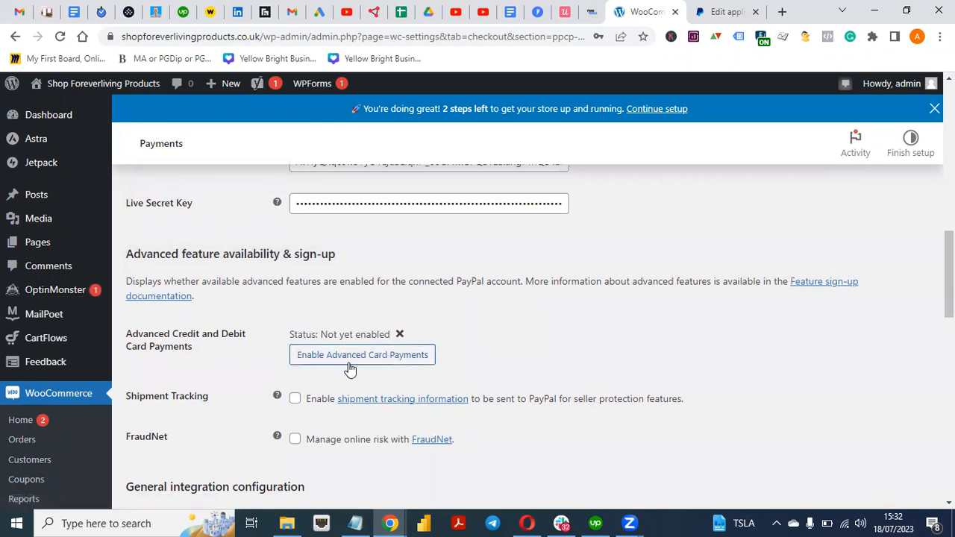
pyautogui.moveTo(949, 279); pyautogui.dragTo(948, 193)
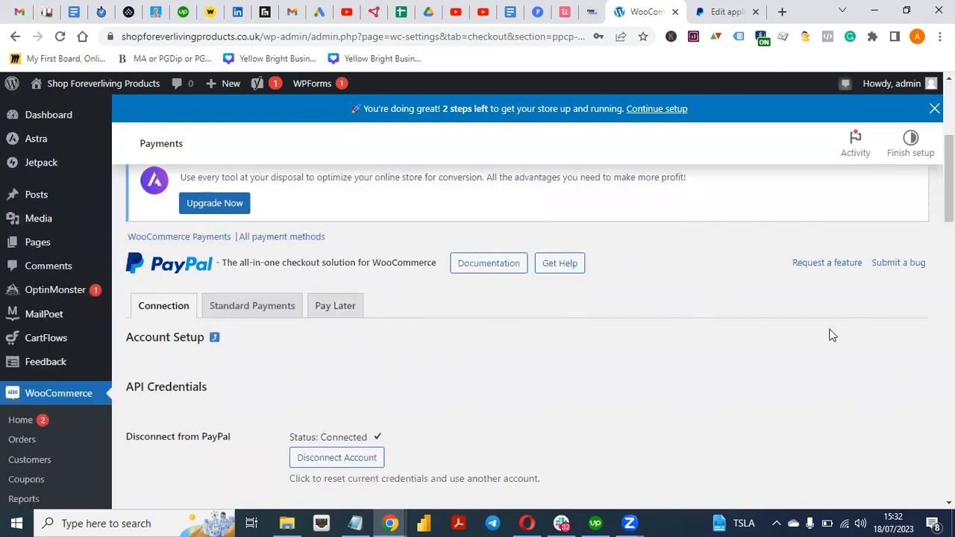
pyautogui.moveTo(949, 186); pyautogui.dragTo(948, 249)
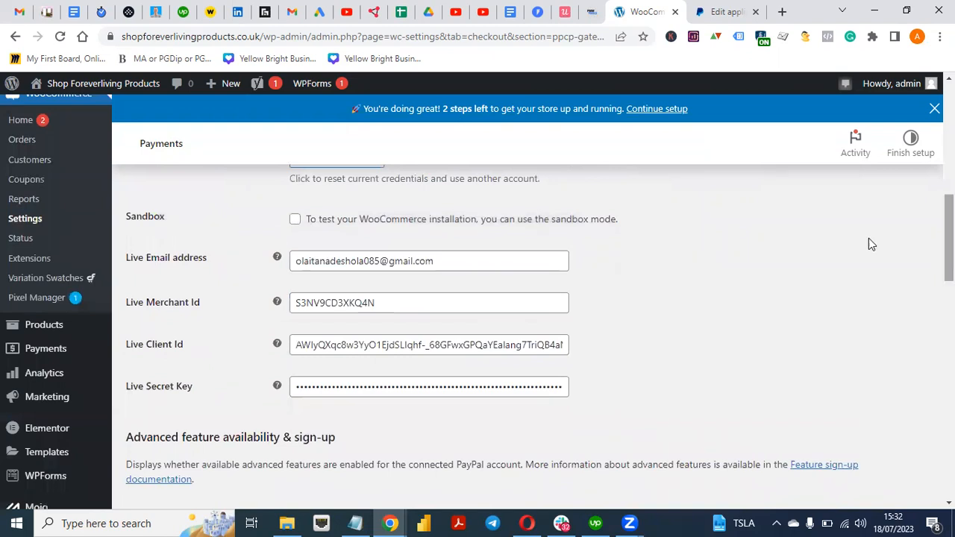
pyautogui.scroll(2, 870, 243)
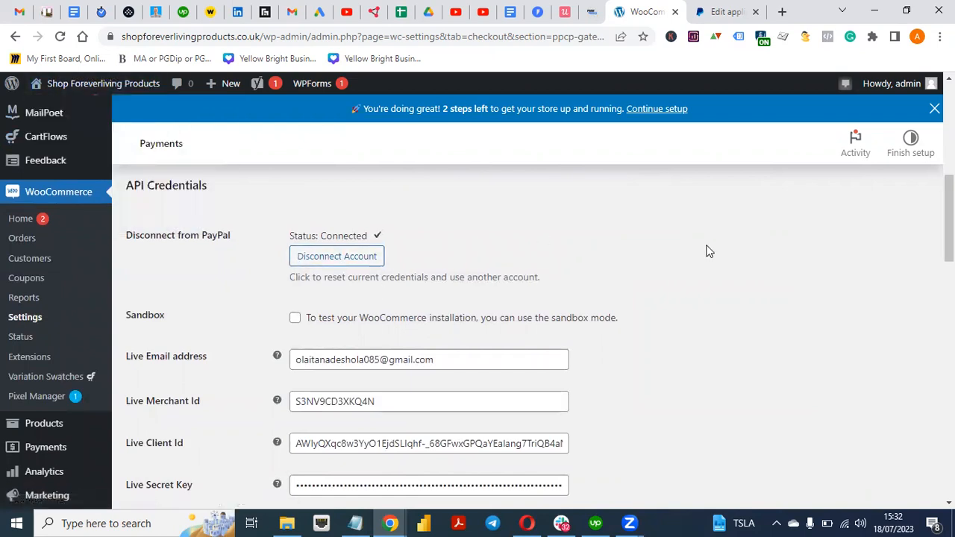
pyautogui.moveTo(948, 219); pyautogui.dragTo(948, 124)
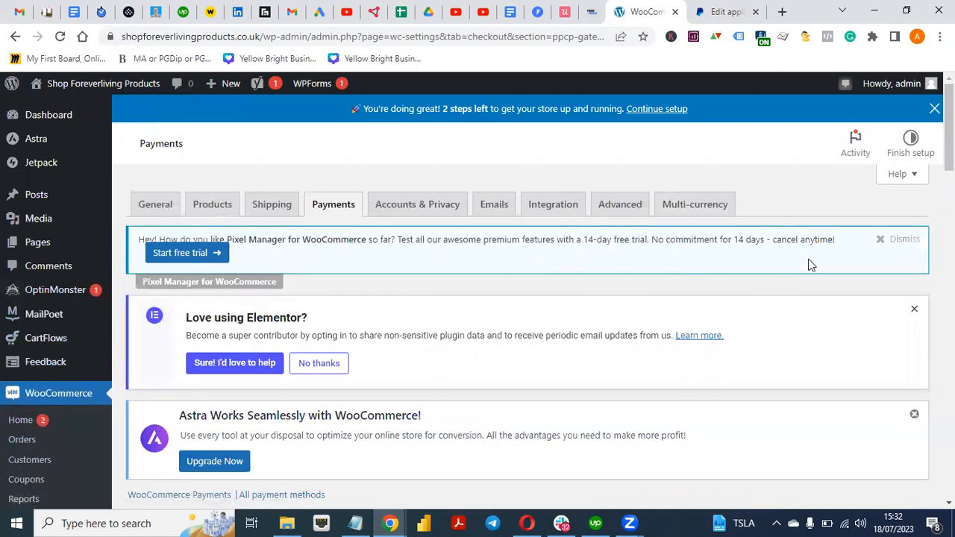
pyautogui.scroll(-3, 95, 290)
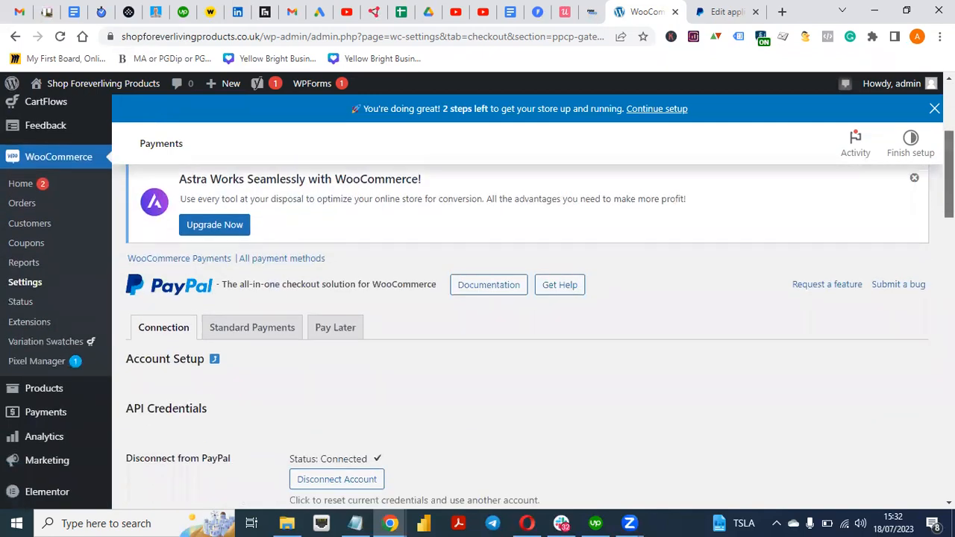
pyautogui.scroll(3, 376, 381)
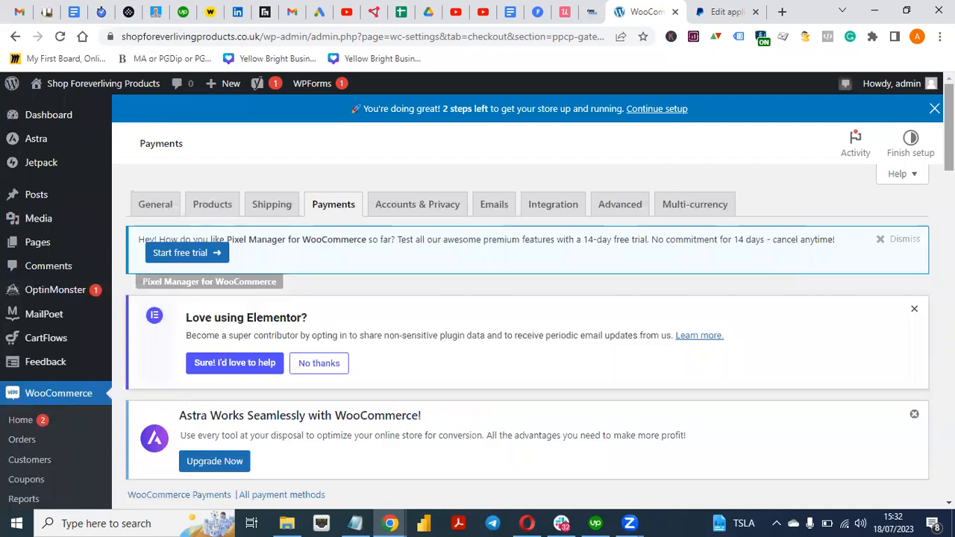
pyautogui.scroll(-2, 864, 230)
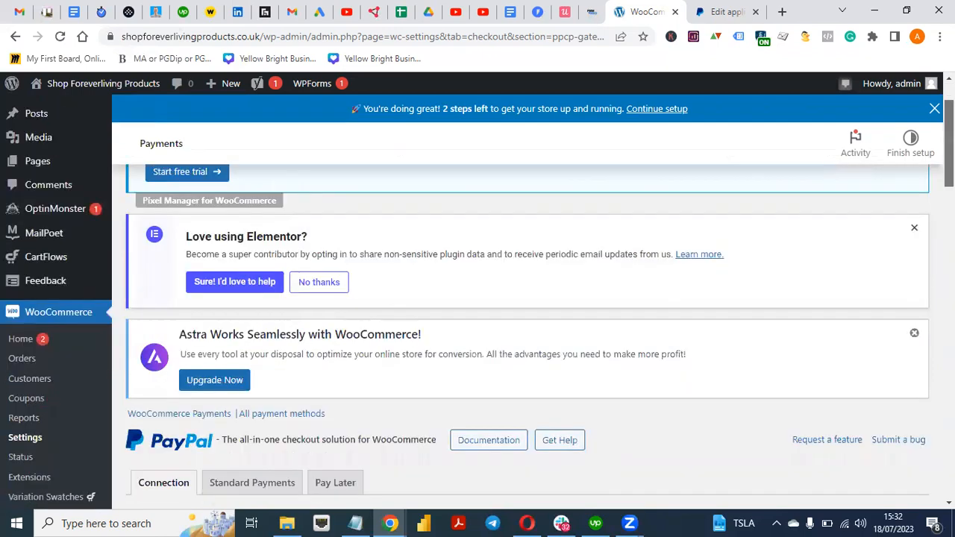
pyautogui.scroll(-3, 312, 374)
pyautogui.moveTo(41, 446)
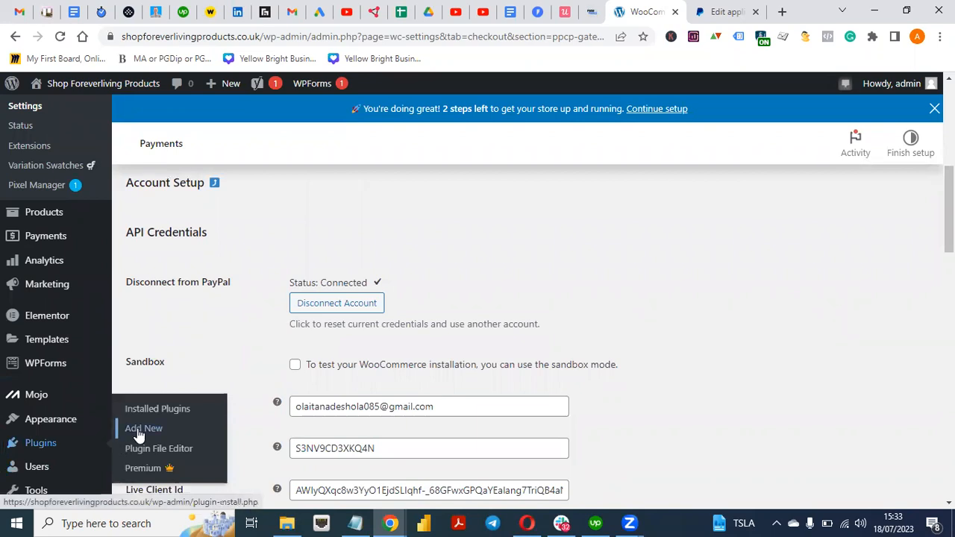
# Search Plugins > Add New for paypal and confirm WooCommerce PayPal Payments shows Active
pyautogui.click(141, 429)
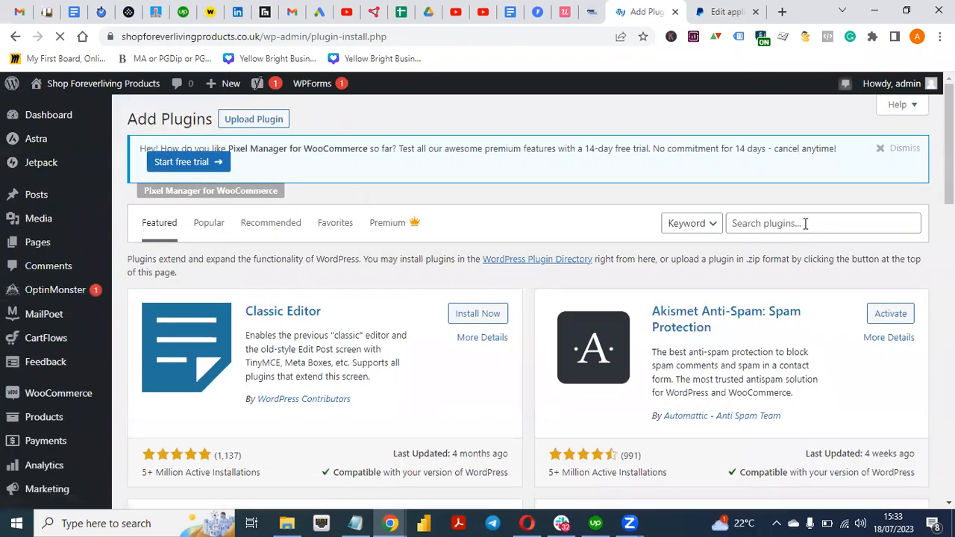
pyautogui.click(803, 222)
pyautogui.write('pa')
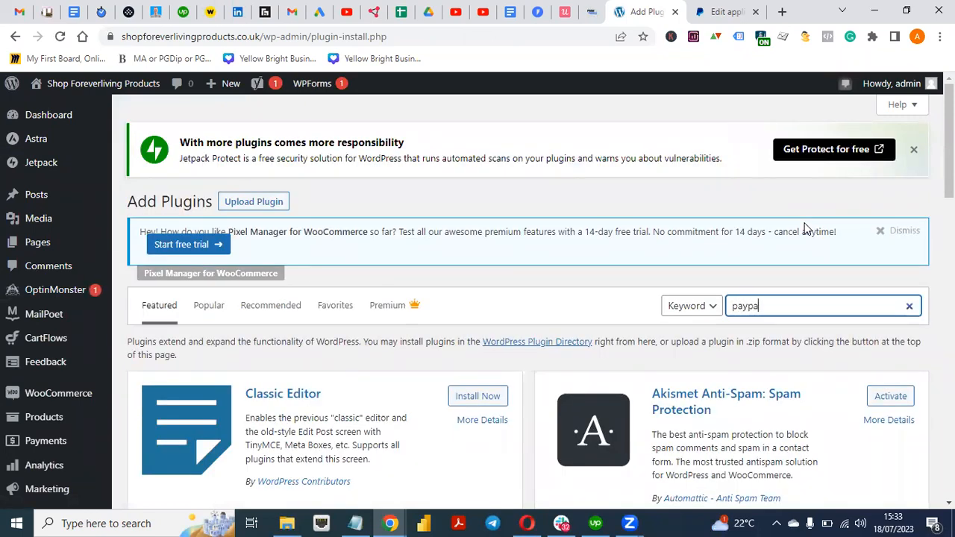
pyautogui.write('pypal')
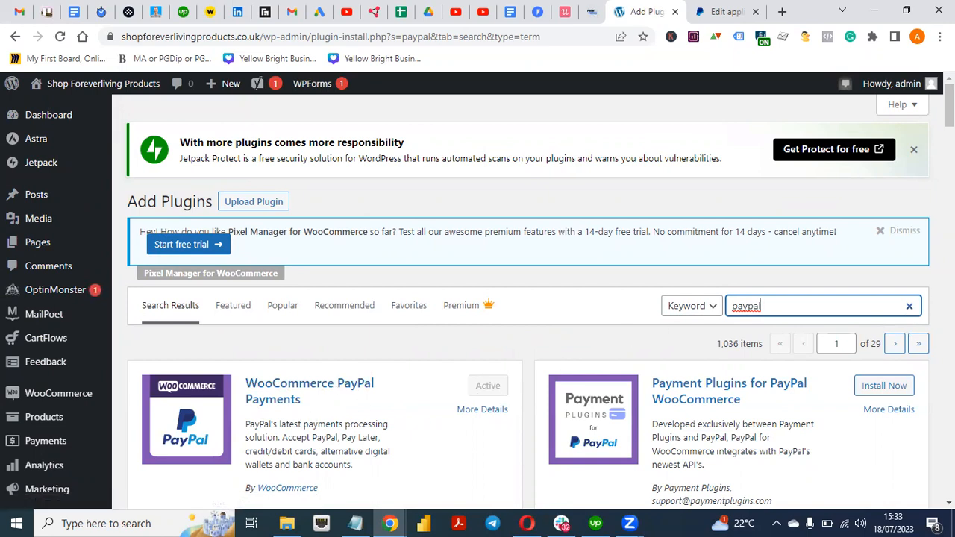
pyautogui.moveTo(949, 108); pyautogui.dragTo(949, 180)
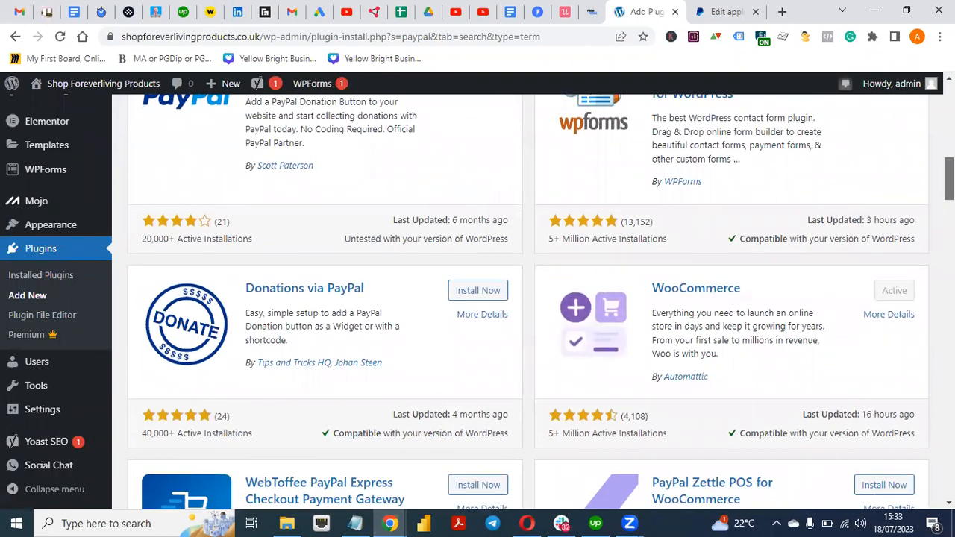
pyautogui.scroll(10, 528, 298)
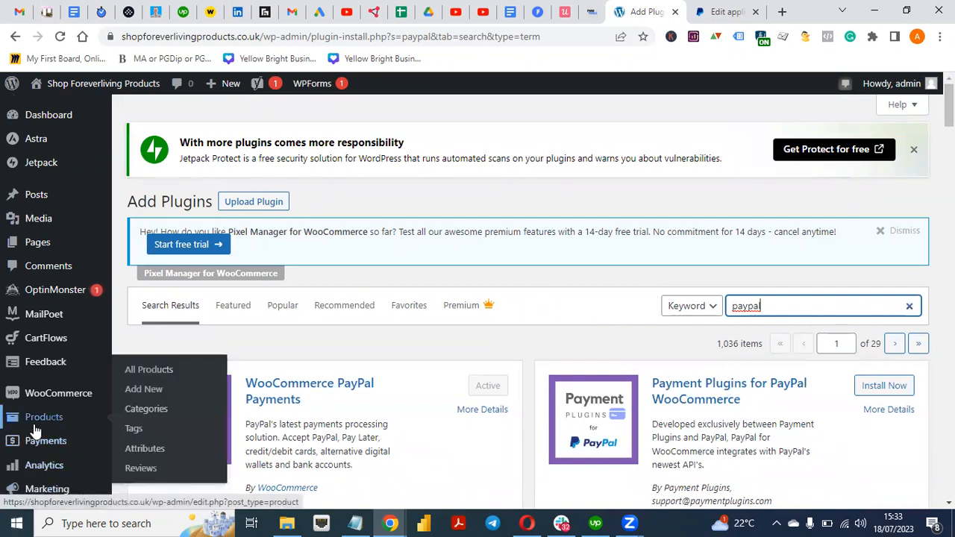
pyautogui.scroll(-5, 528, 298)
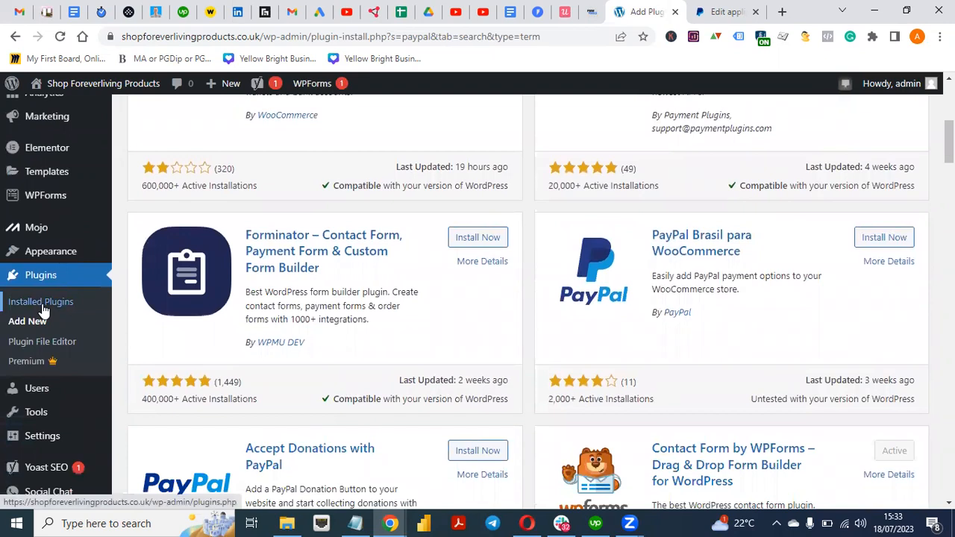
# From the Installed Plugins list, open the WooCommerce PayPal Payments plugin's Settings
pyautogui.click(43, 311)
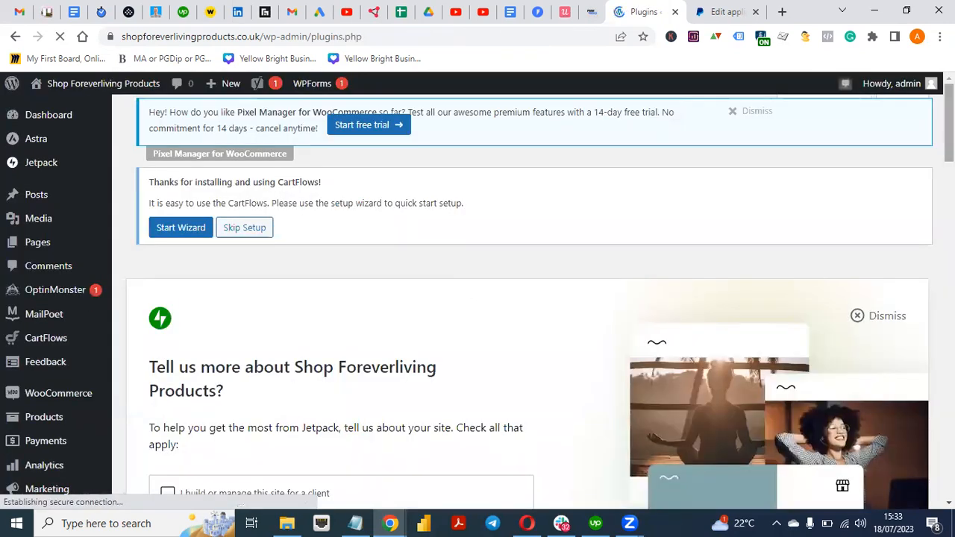
pyautogui.scroll(-10, 522, 298)
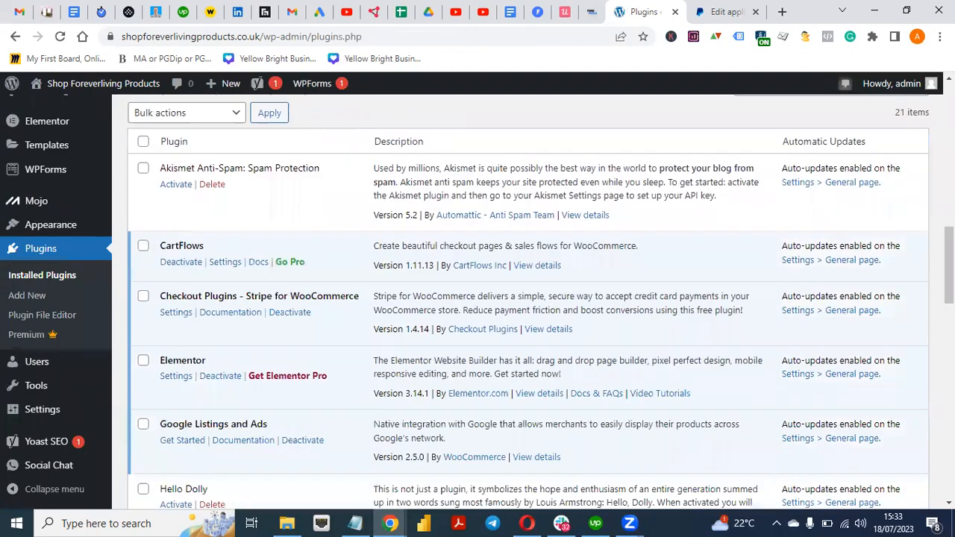
pyautogui.scroll(-10, 522, 298)
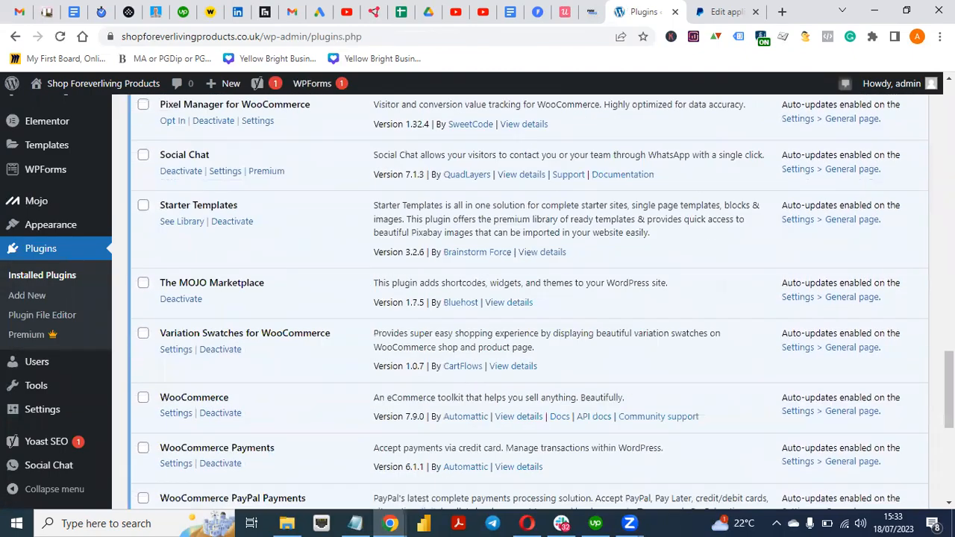
pyautogui.scroll(-4, 452, 335)
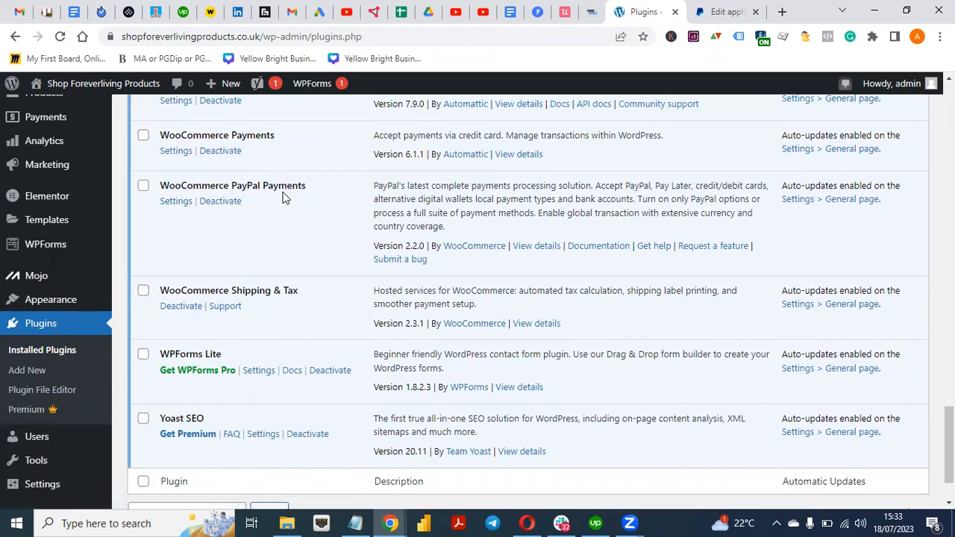
pyautogui.click(172, 201)
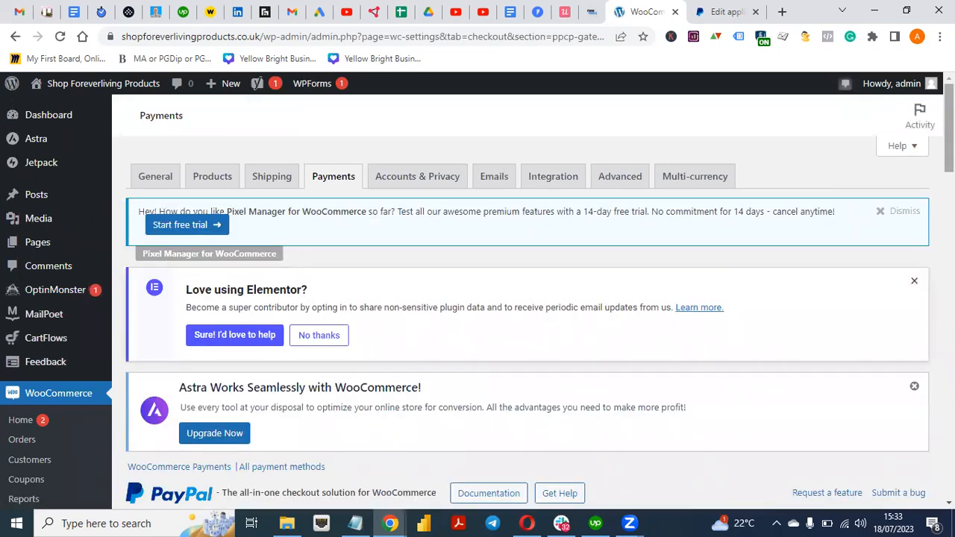
pyautogui.scroll(-7, 522, 298)
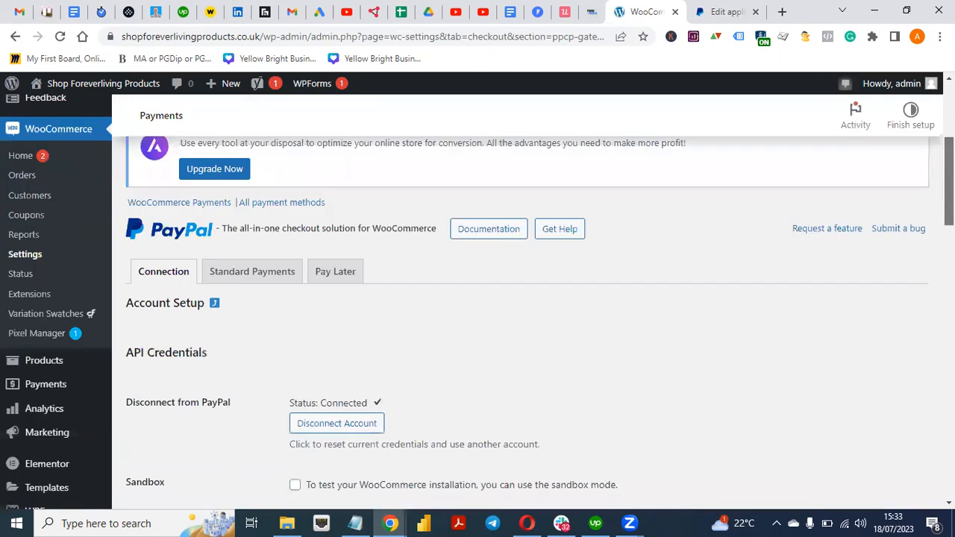
pyautogui.scroll(3, 366, 425)
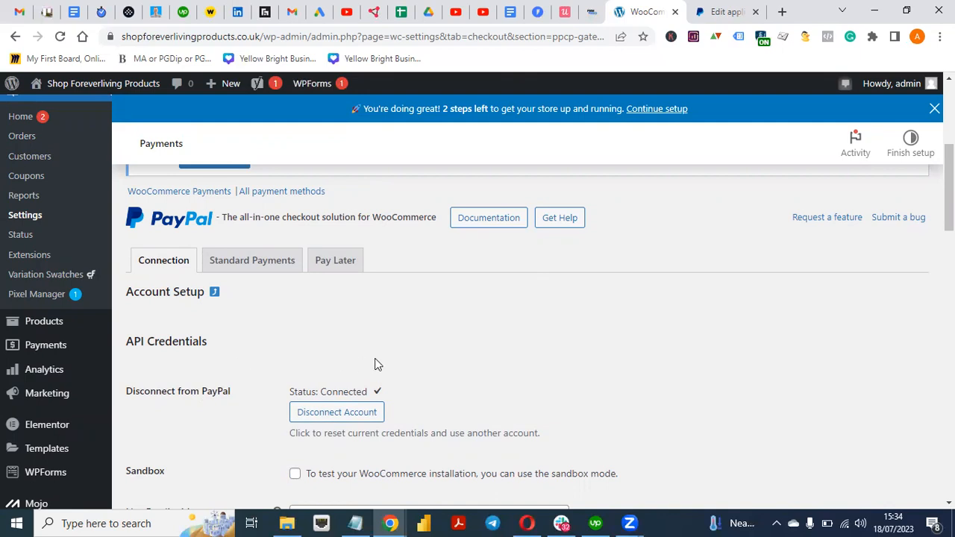
pyautogui.moveTo(949, 186)
pyautogui.mouseDown()
pyautogui.moveTo(944, 493)
pyautogui.moveTo(949, 185)
pyautogui.mouseUp()
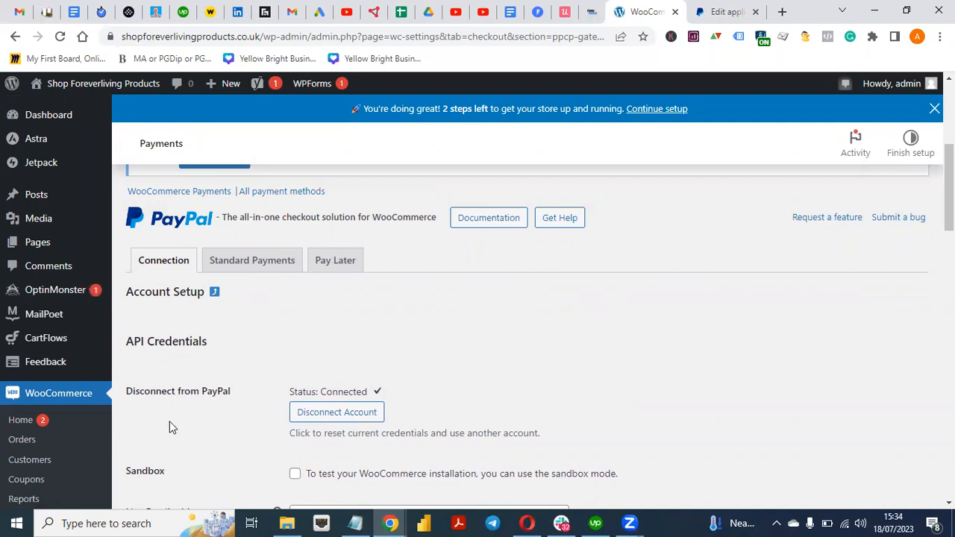
pyautogui.scroll(-3, 302, 367)
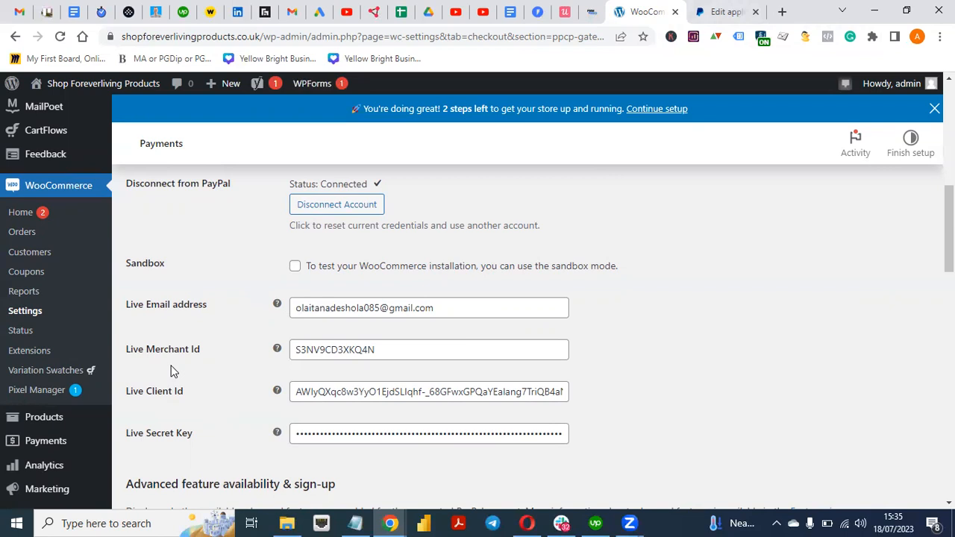
# Sign back in to PayPal with the account password and open the business account Home page
pyautogui.click(735, 11)
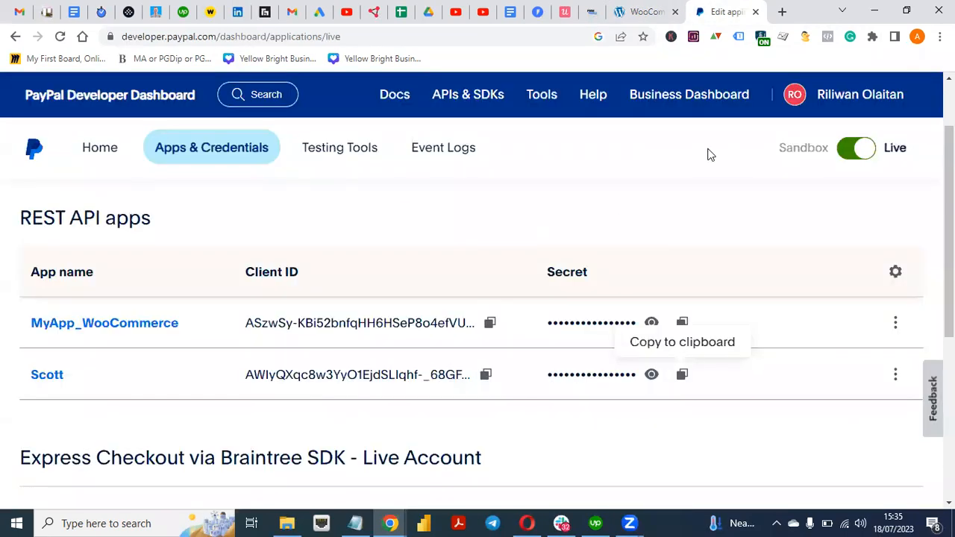
pyautogui.click(14, 37)
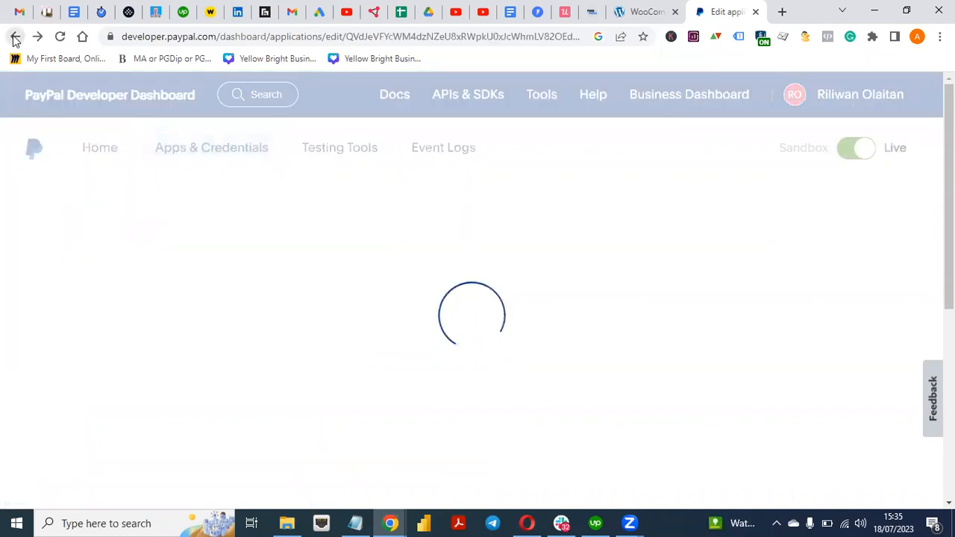
pyautogui.click(13, 38)
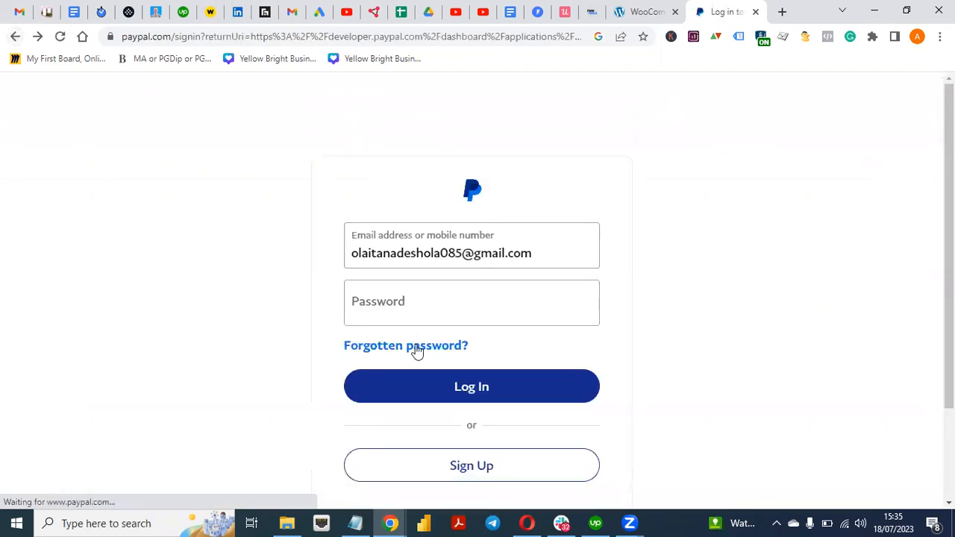
pyautogui.click(427, 312)
pyautogui.write('•')
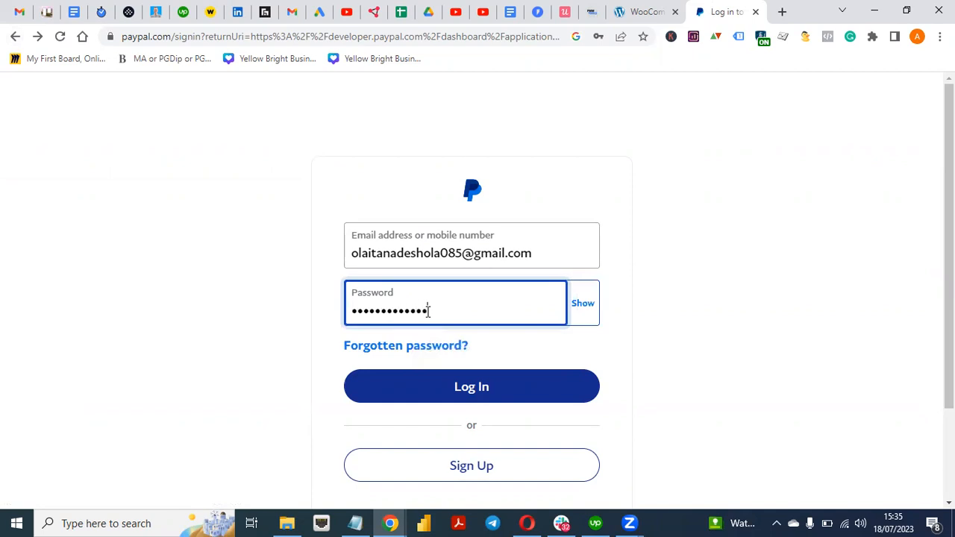
pyautogui.click(480, 390)
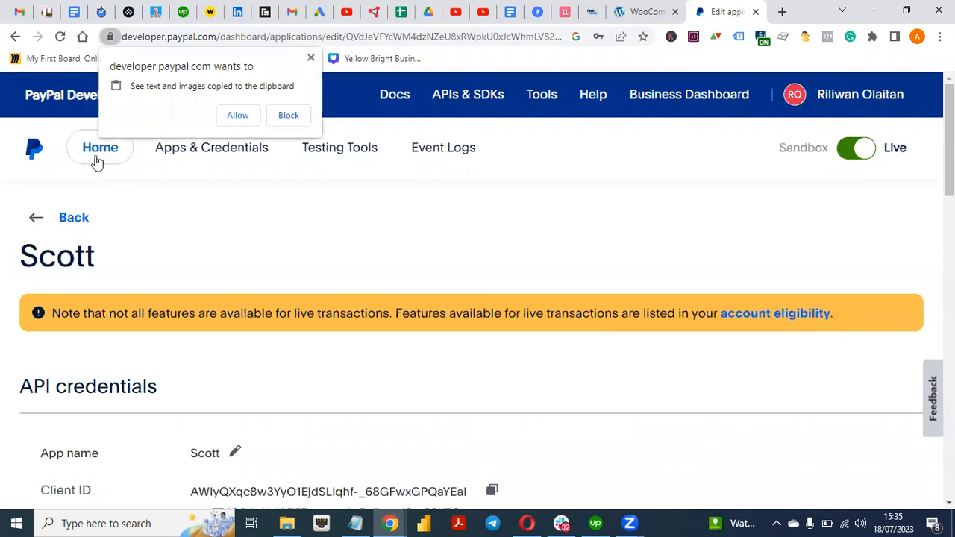
pyautogui.click(99, 149)
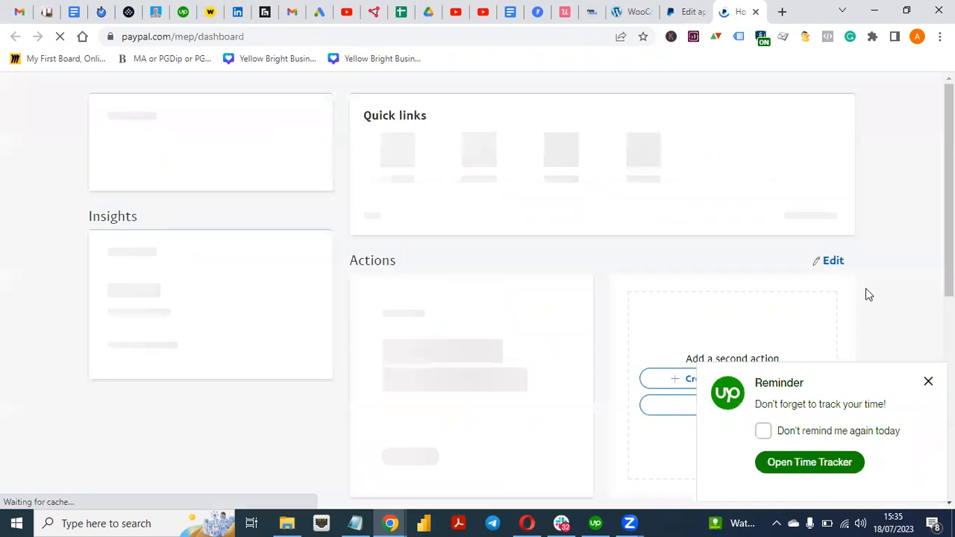
# View the PayPal Merchant ID under Account settings > Business information, then compare it in WooCommerce
pyautogui.click(929, 385)
pyautogui.click(863, 94)
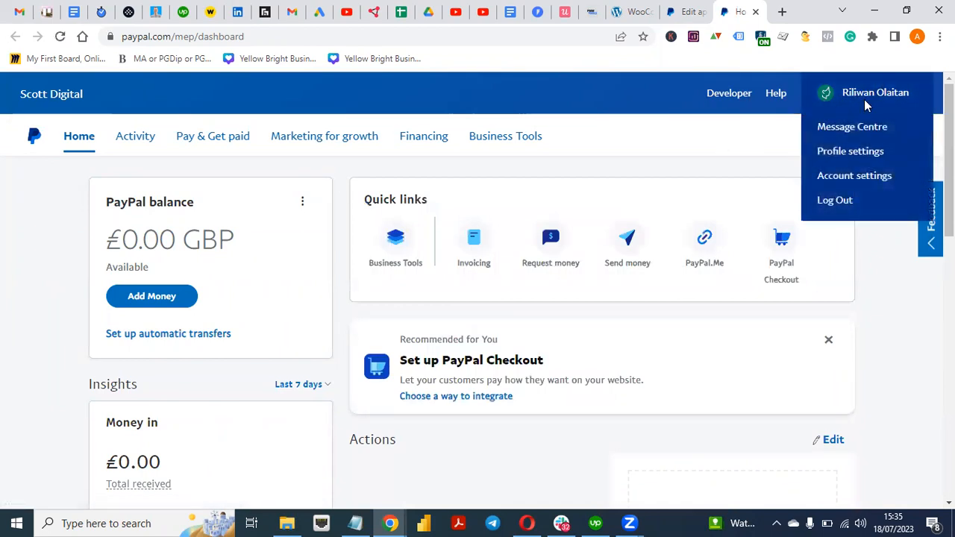
pyautogui.click(858, 179)
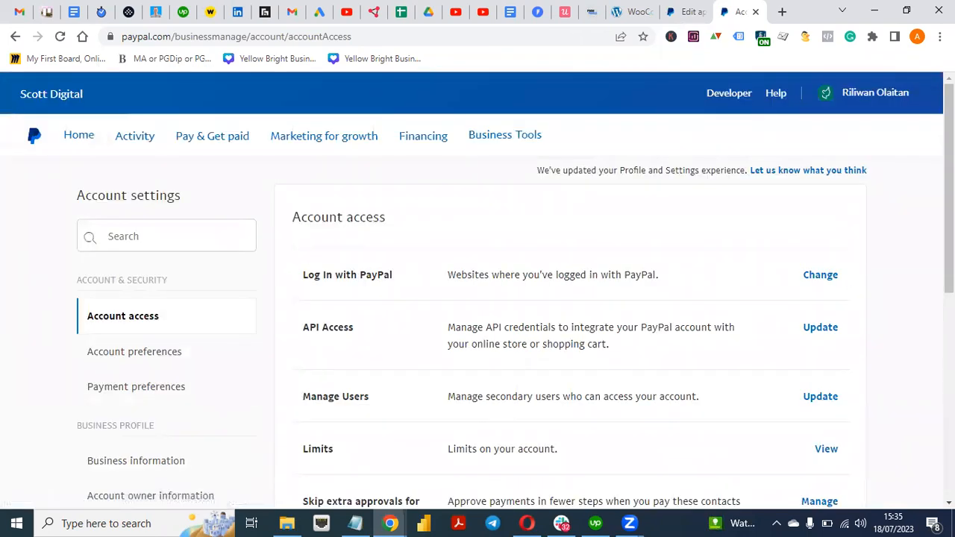
pyautogui.scroll(-1, 303, 391)
pyautogui.scroll(-2, 601, 324)
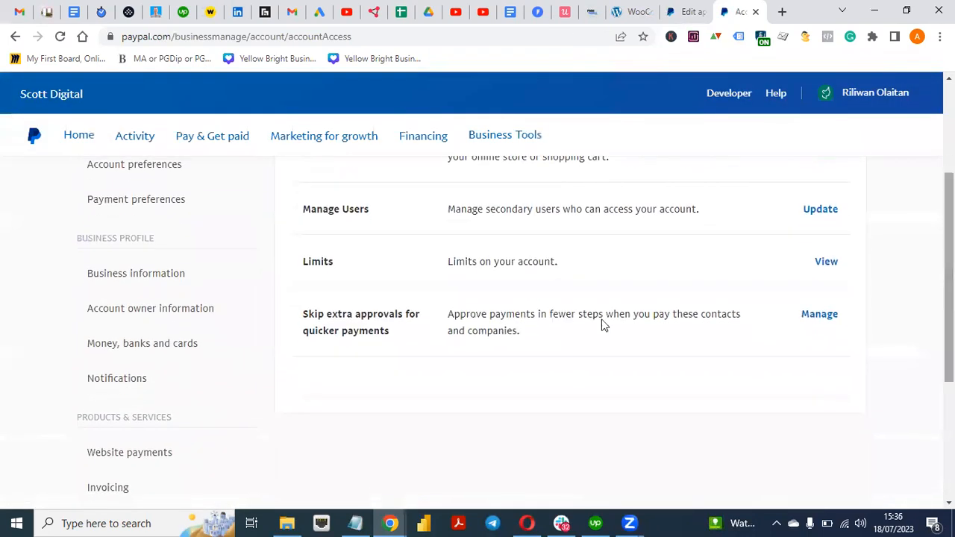
pyautogui.click(150, 286)
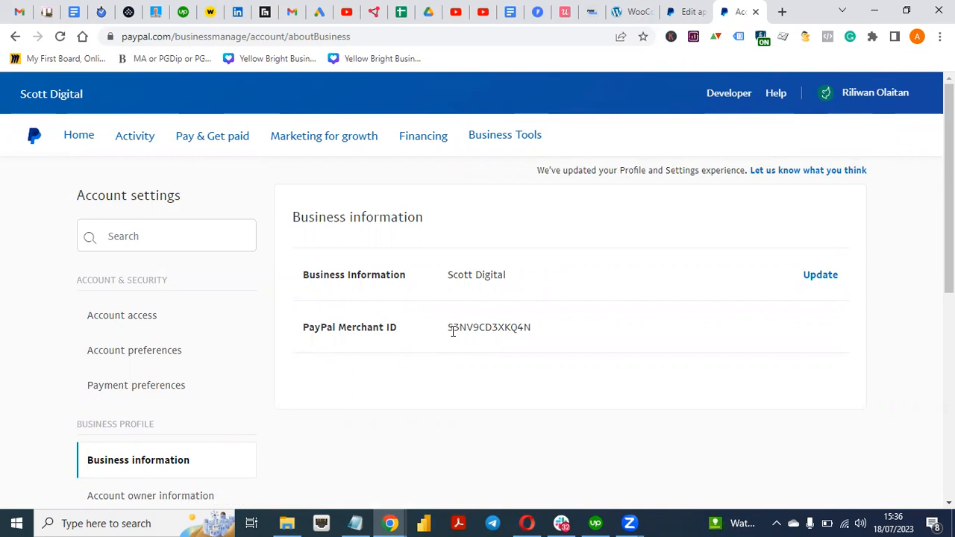
pyautogui.click(633, 17)
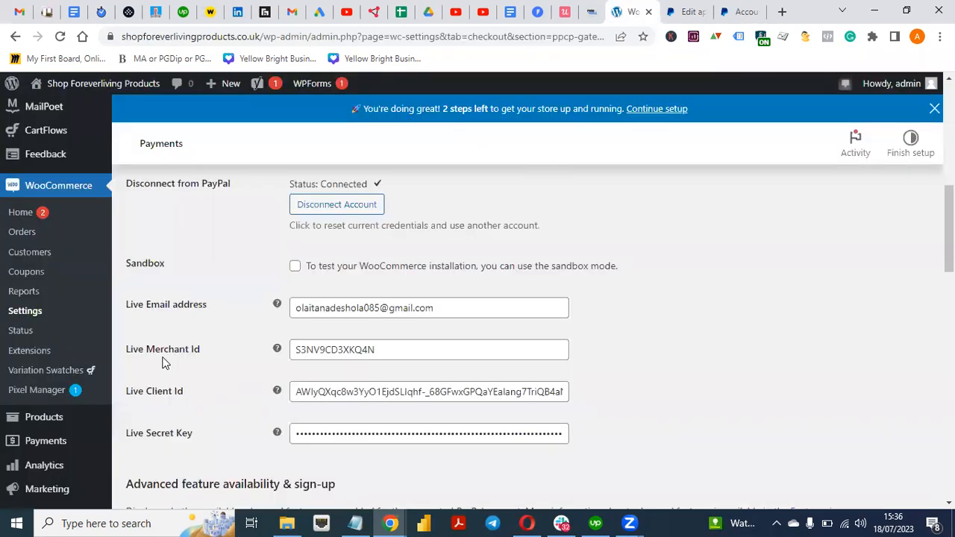
# Open the PayPal Developer Dashboard from the business page, checking against the WooCommerce credential fields
pyautogui.click(738, 11)
pyautogui.click(638, 11)
pyautogui.click(686, 11)
pyautogui.click(748, 12)
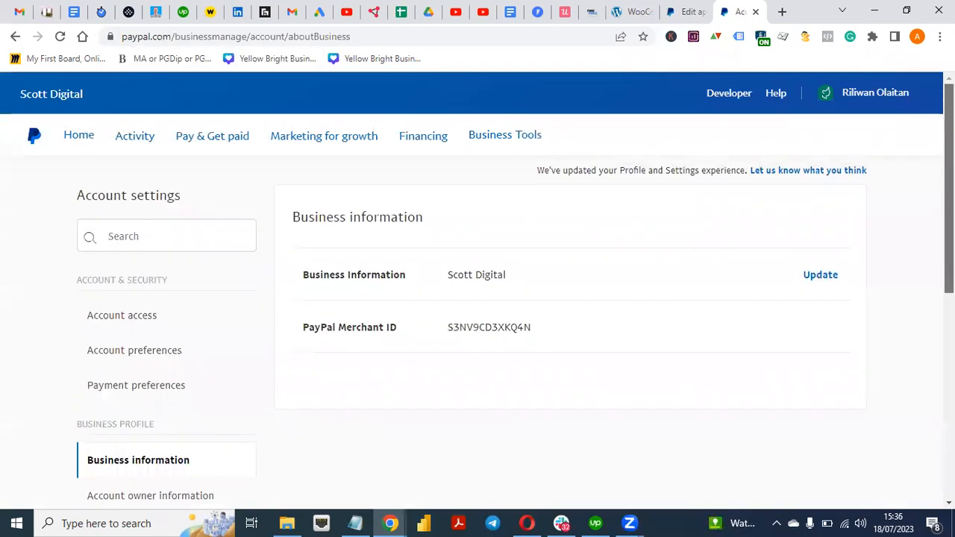
pyautogui.click(714, 121)
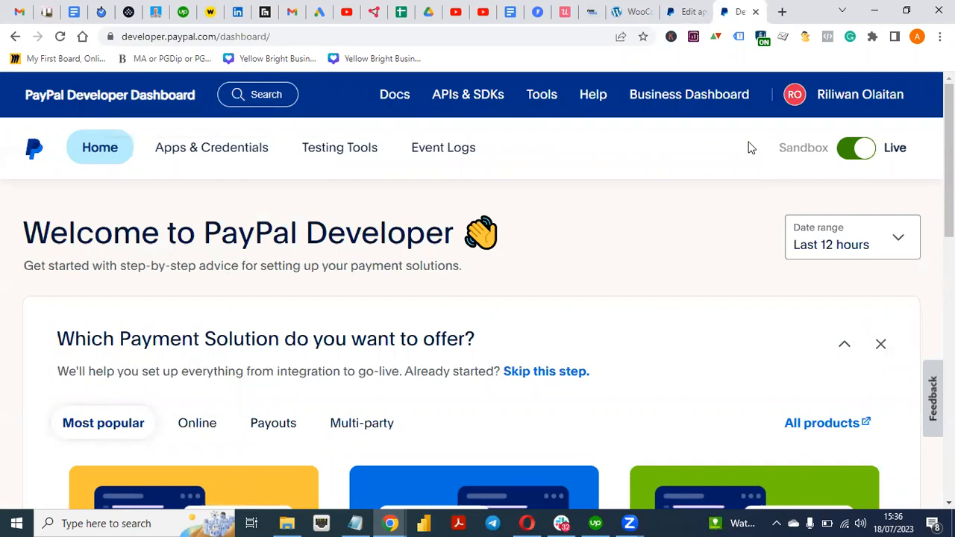
pyautogui.click(634, 11)
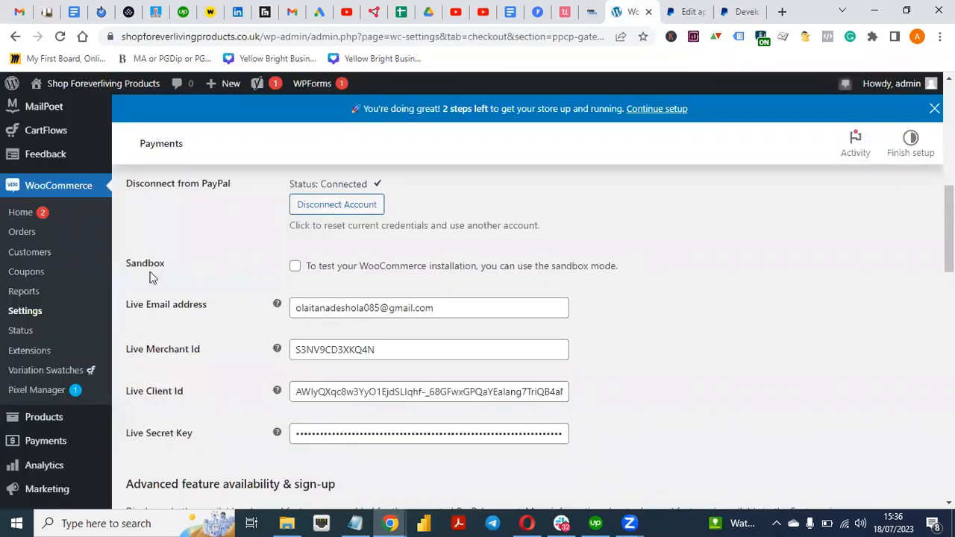
# Check the second app's Client ID under live Apps & Credentials and compare it in WooCommerce
pyautogui.click(684, 11)
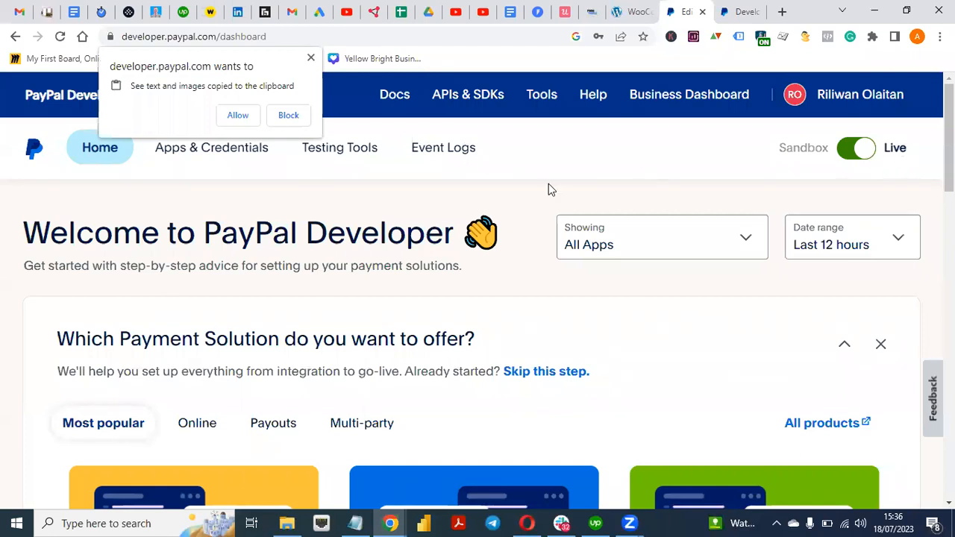
pyautogui.click(198, 153)
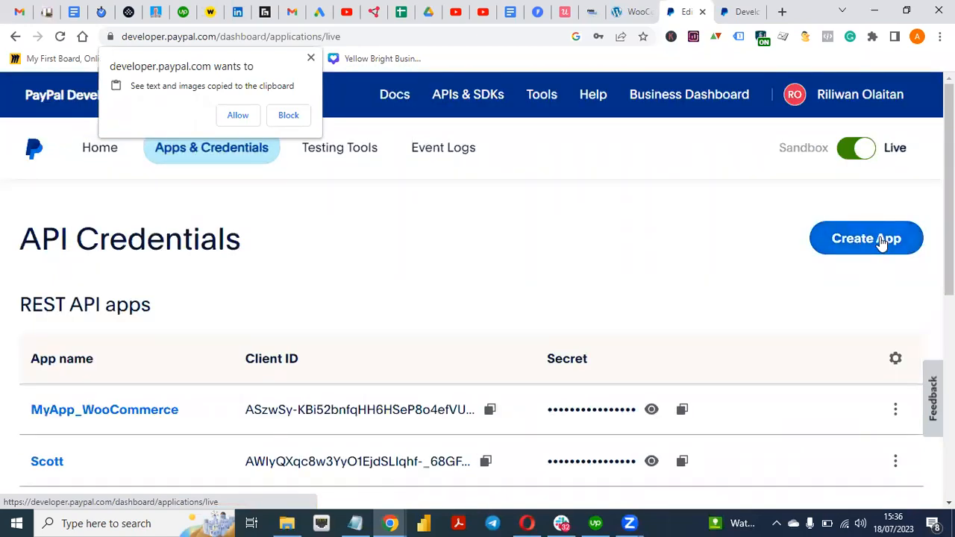
pyautogui.click(882, 243)
pyautogui.moveTo(949, 230); pyautogui.dragTo(948, 250)
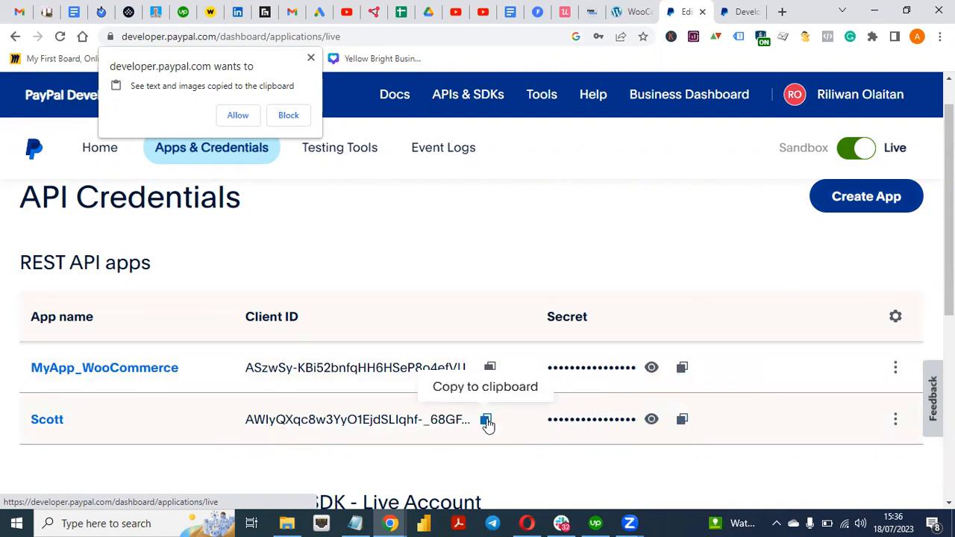
pyautogui.click(634, 11)
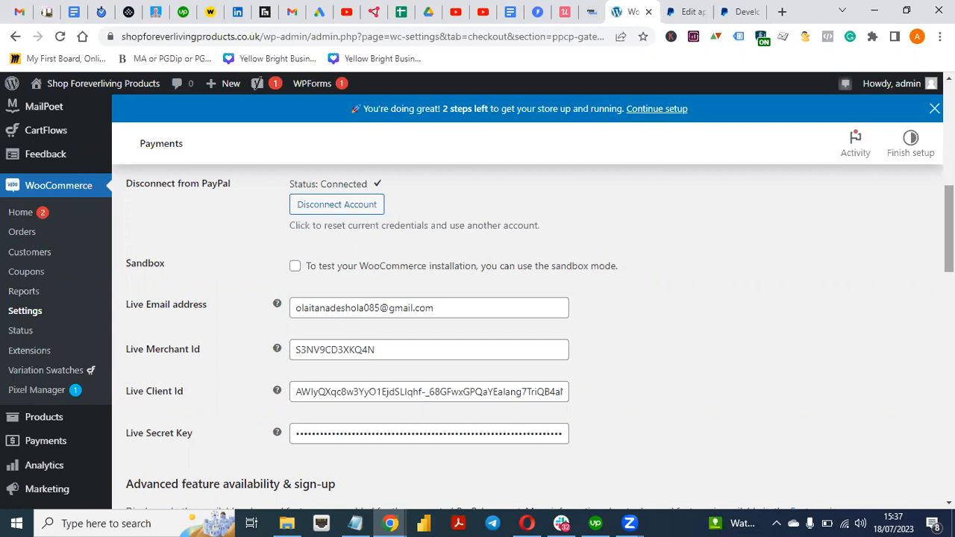
# Bring up the context menu for the admin bar's Visit Site link
pyautogui.moveTo(949, 237)
pyautogui.mouseDown()
pyautogui.moveTo(949, 142)
pyautogui.moveTo(949, 253)
pyautogui.mouseUp()
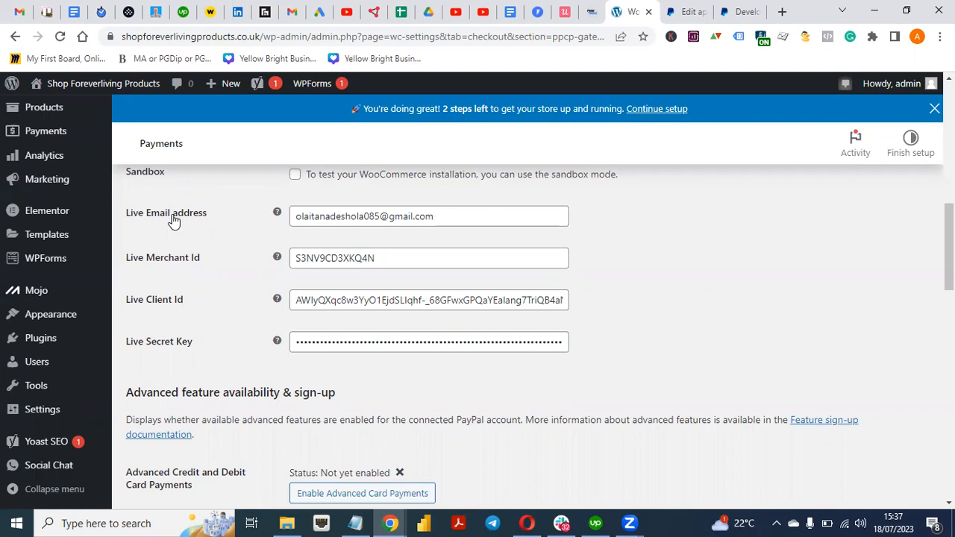
pyautogui.moveTo(62, 98)
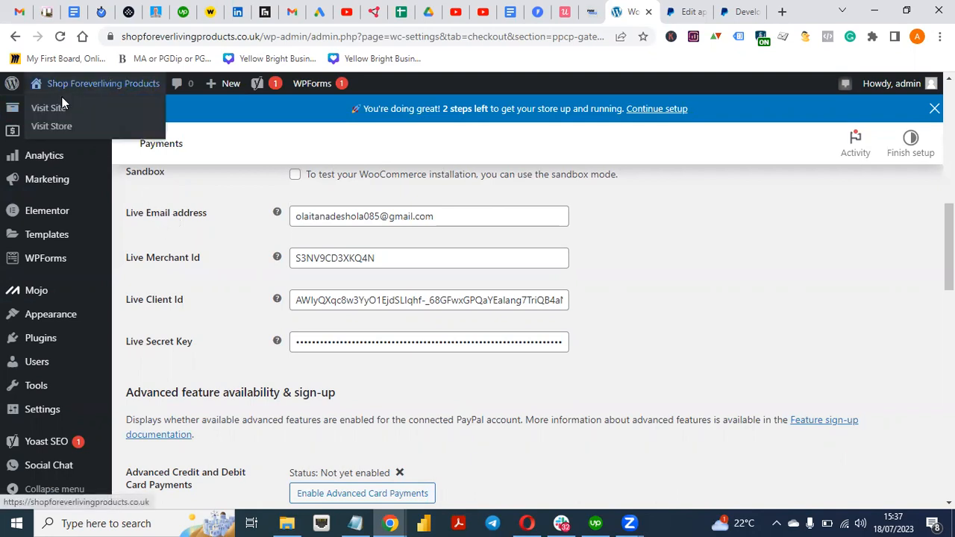
pyautogui.rightClick(56, 111)
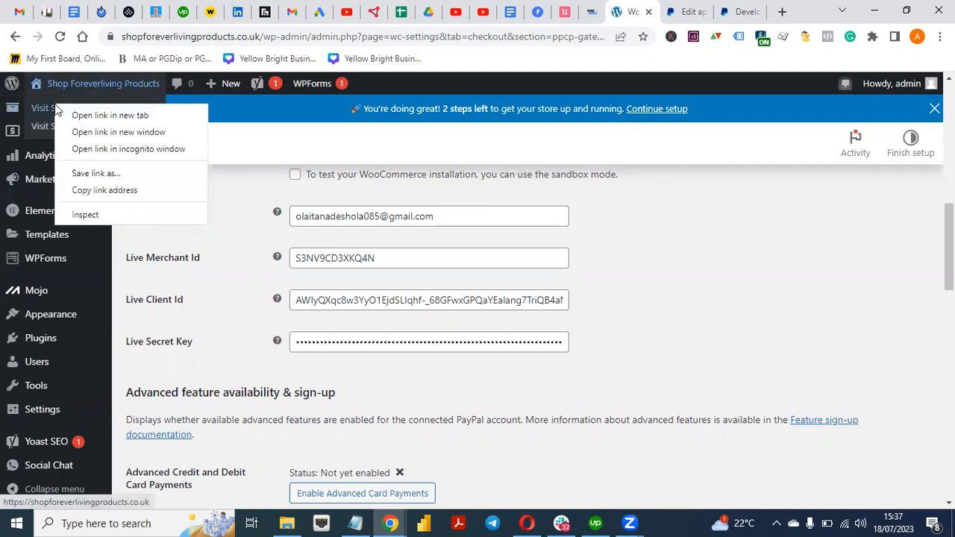
# Open the storefront in a new tab and view the checkout page for the current cart
pyautogui.click(103, 115)
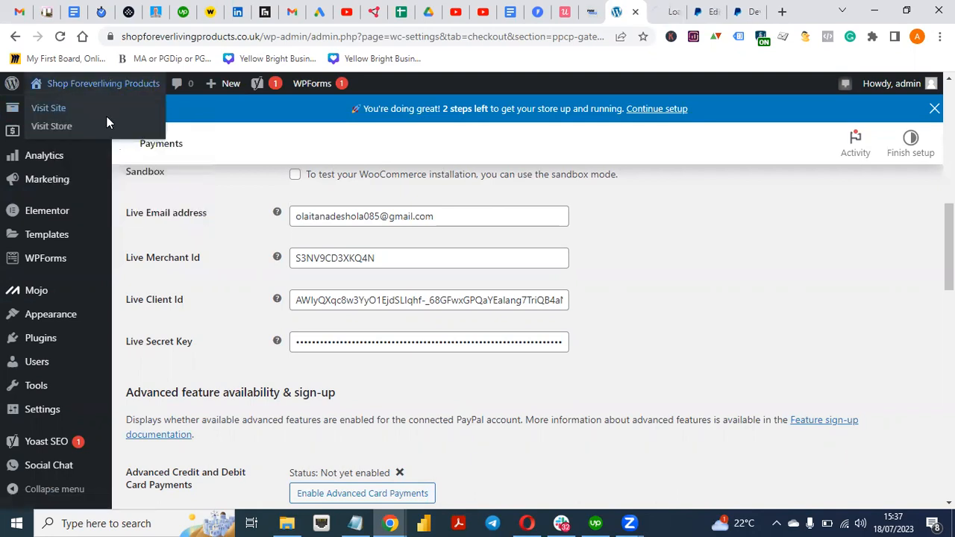
pyautogui.click(669, 18)
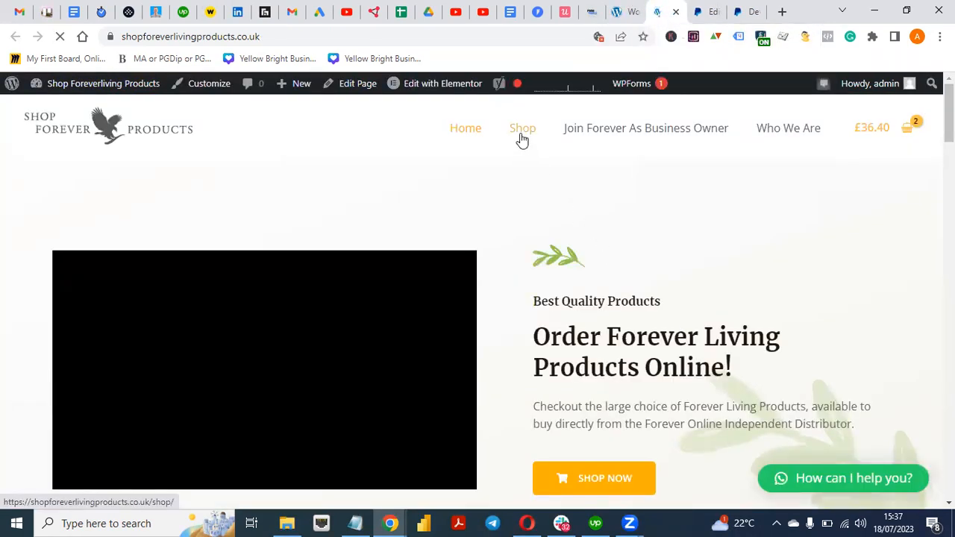
pyautogui.click(521, 134)
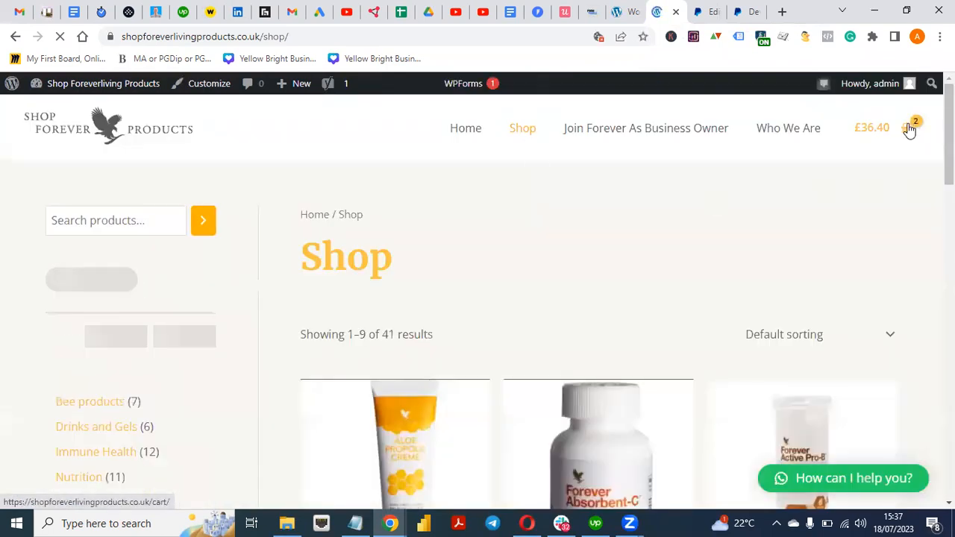
pyautogui.click(878, 127)
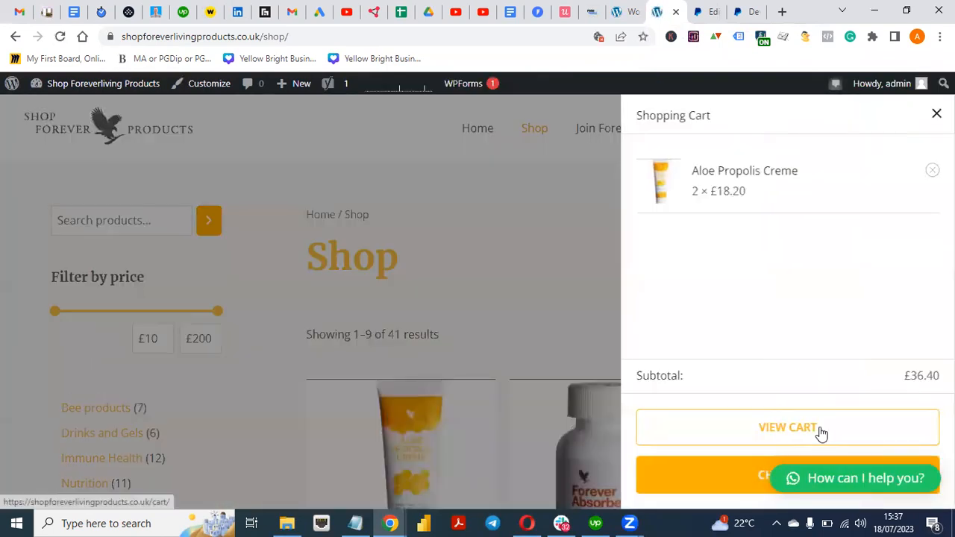
pyautogui.click(749, 492)
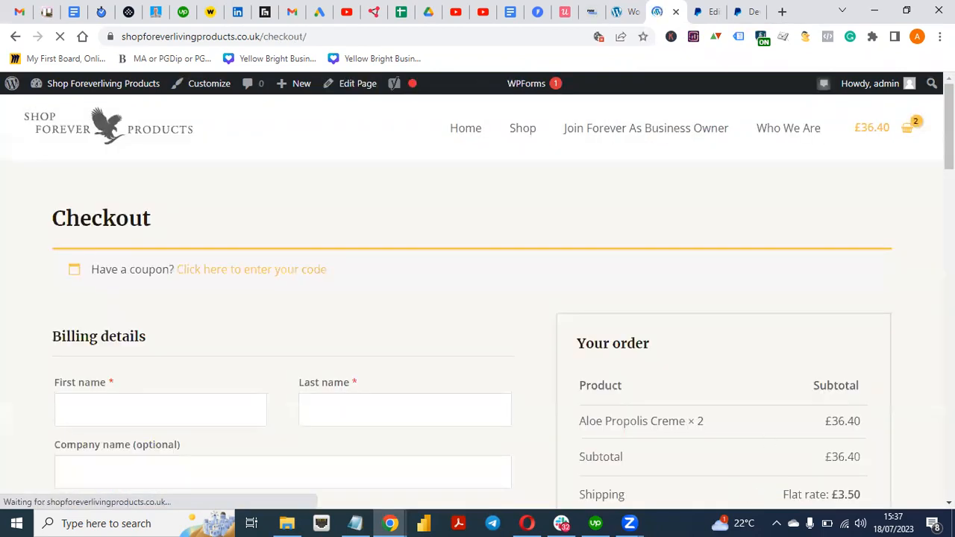
pyautogui.scroll(-5, 477, 299)
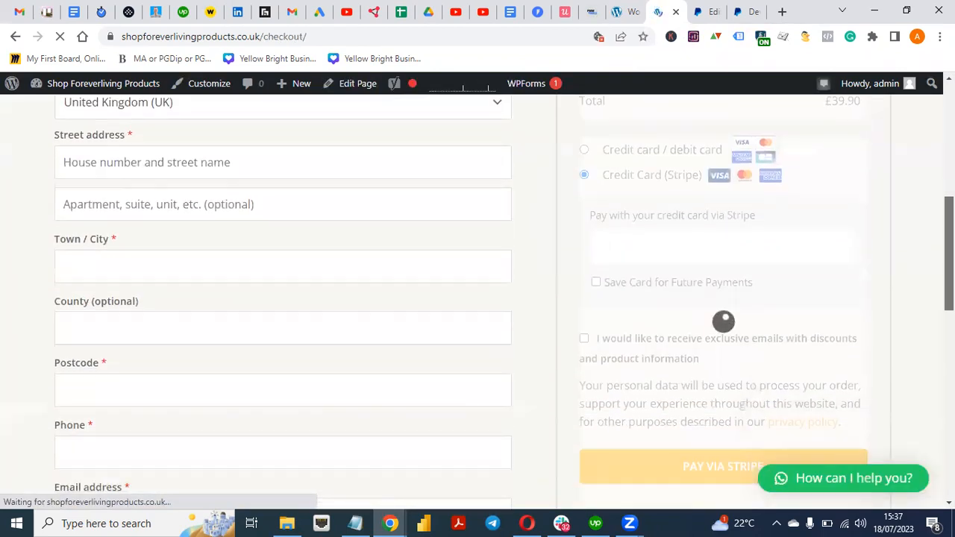
pyautogui.scroll(2, 477, 298)
pyautogui.scroll(-1, 477, 299)
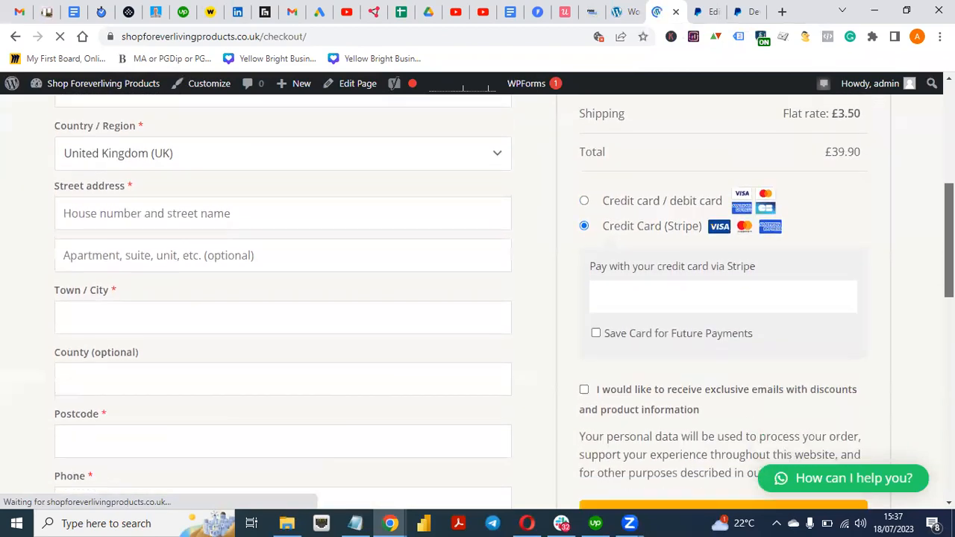
pyautogui.scroll(-4, 477, 298)
pyautogui.scroll(6, 477, 298)
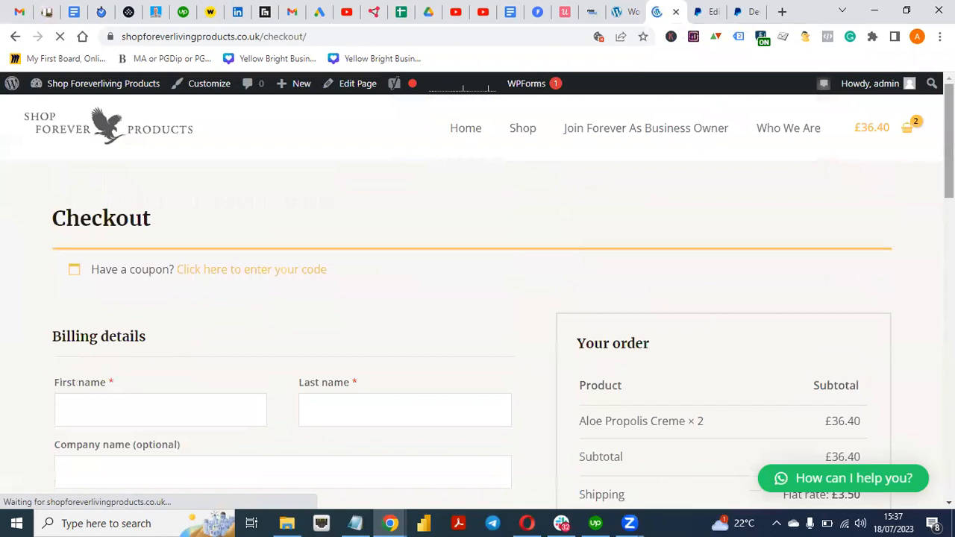
# Add another Aloe Propolis Creme from the Shop and proceed from the cart to checkout
pyautogui.click(514, 134)
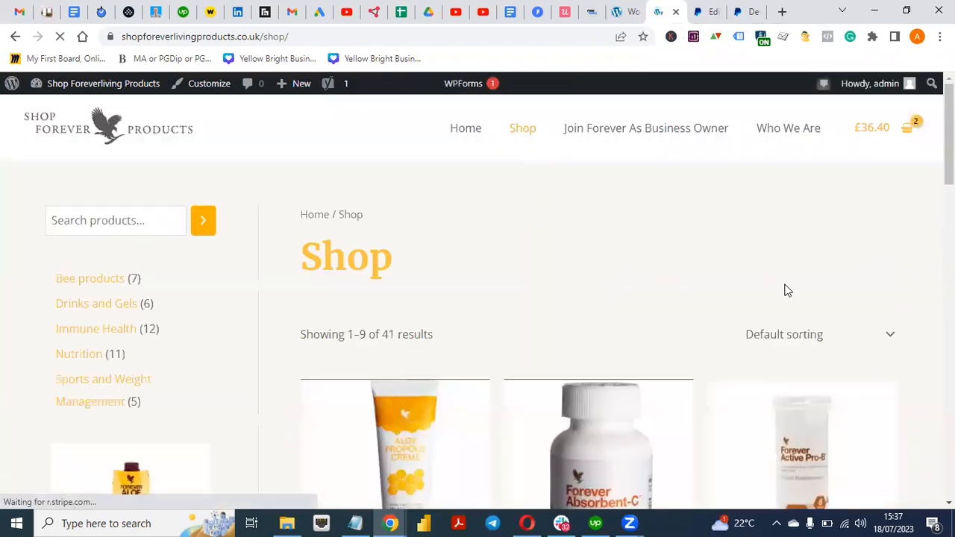
pyautogui.moveTo(948, 142); pyautogui.dragTo(948, 148)
pyautogui.scroll(-4, 433, 321)
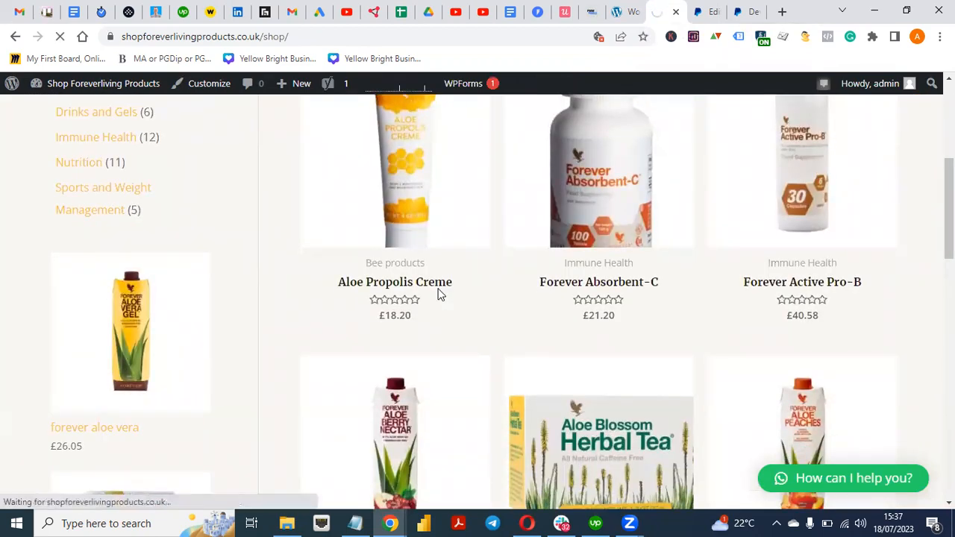
pyautogui.click(439, 292)
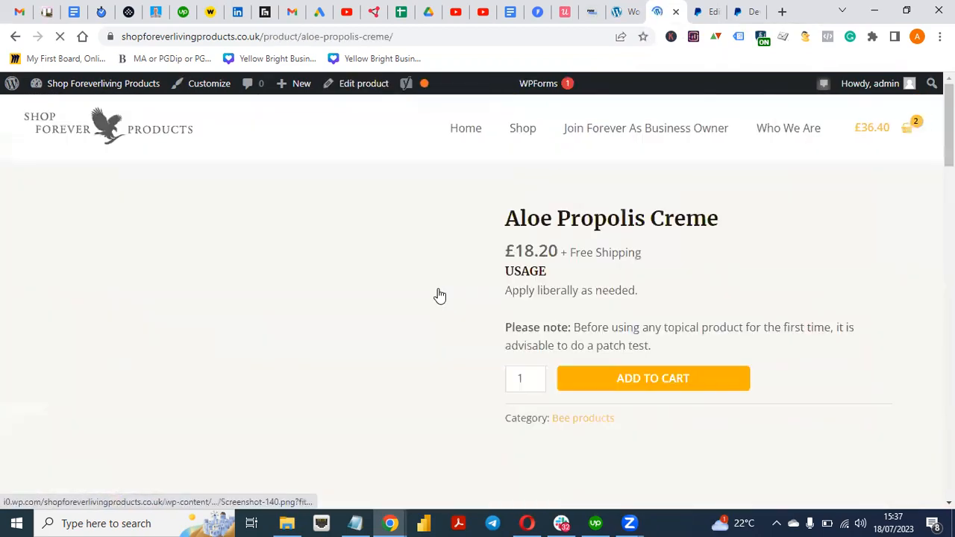
pyautogui.click(694, 383)
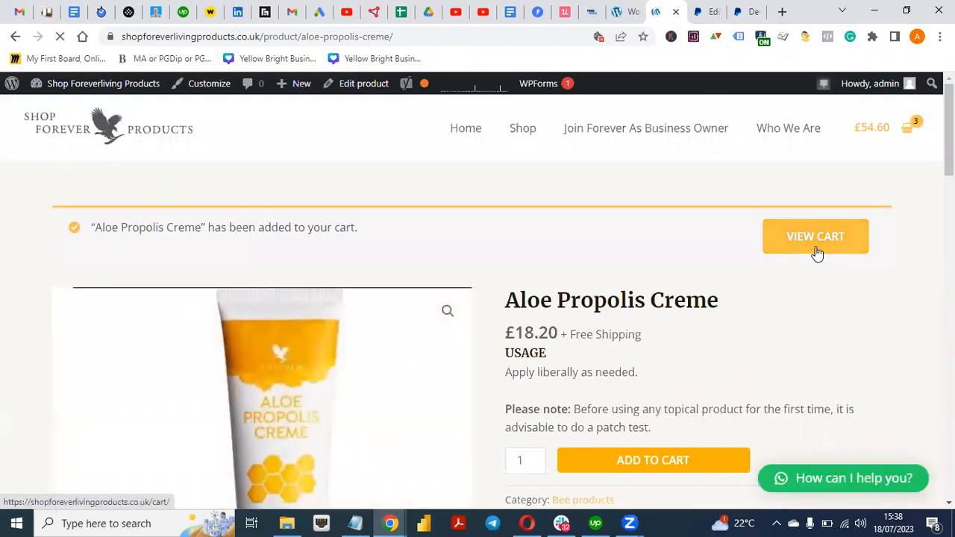
pyautogui.click(815, 237)
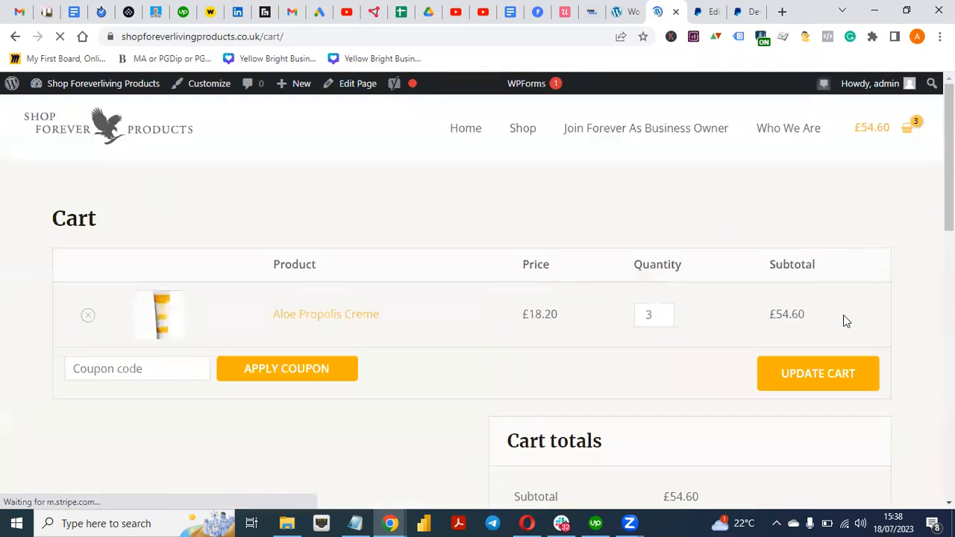
pyautogui.scroll(-5, 845, 321)
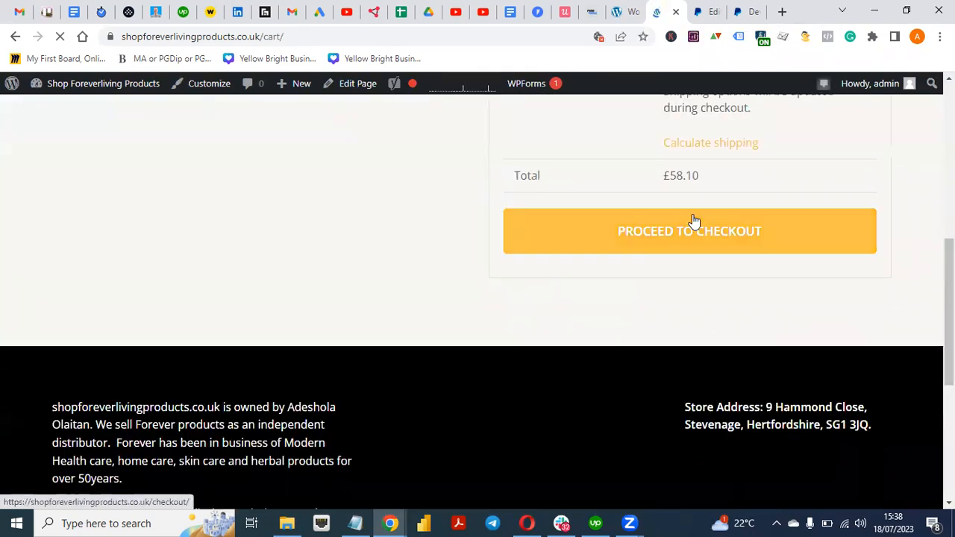
pyautogui.click(696, 241)
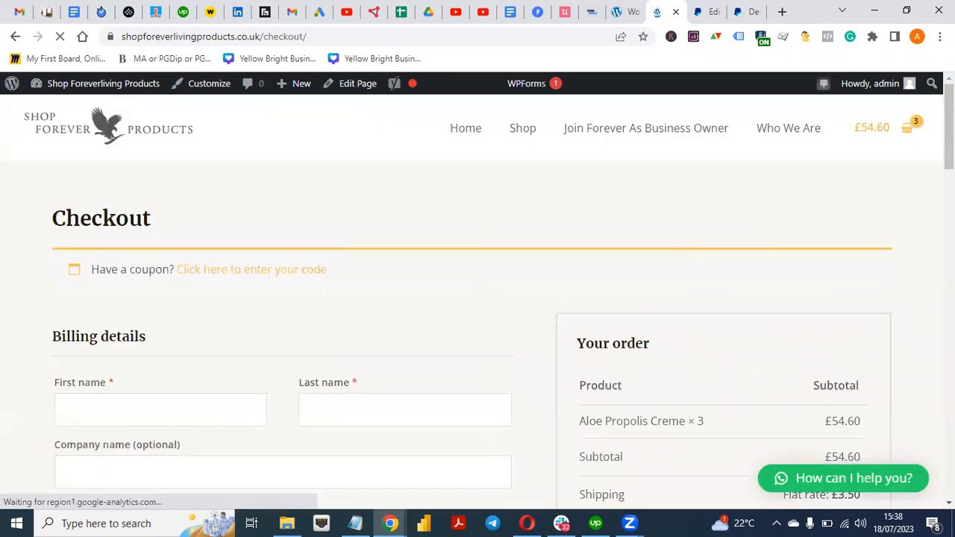
# Select Credit card / debit card at checkout, review the payment options, and return to PayPal settings
pyautogui.scroll(-3, 478, 299)
pyautogui.scroll(-3, 477, 299)
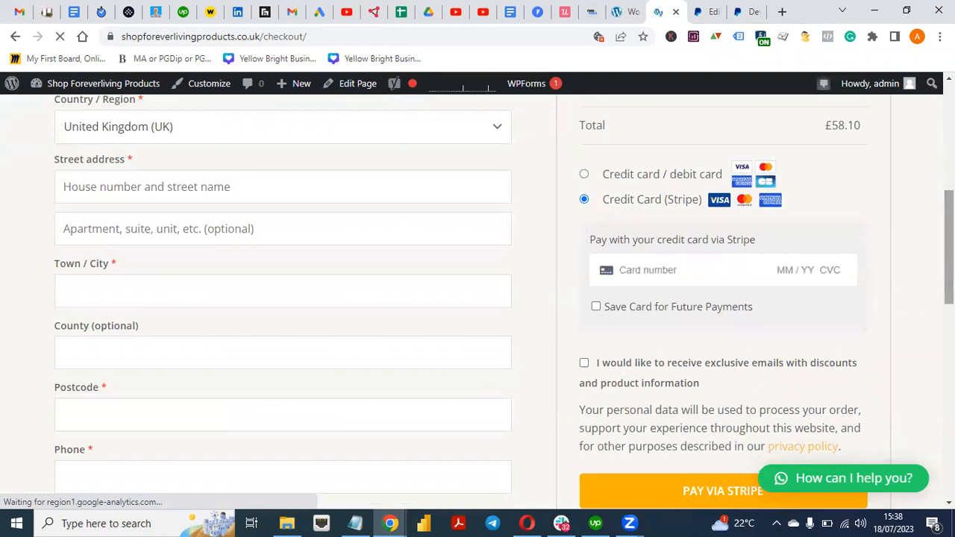
pyautogui.scroll(-9, 477, 298)
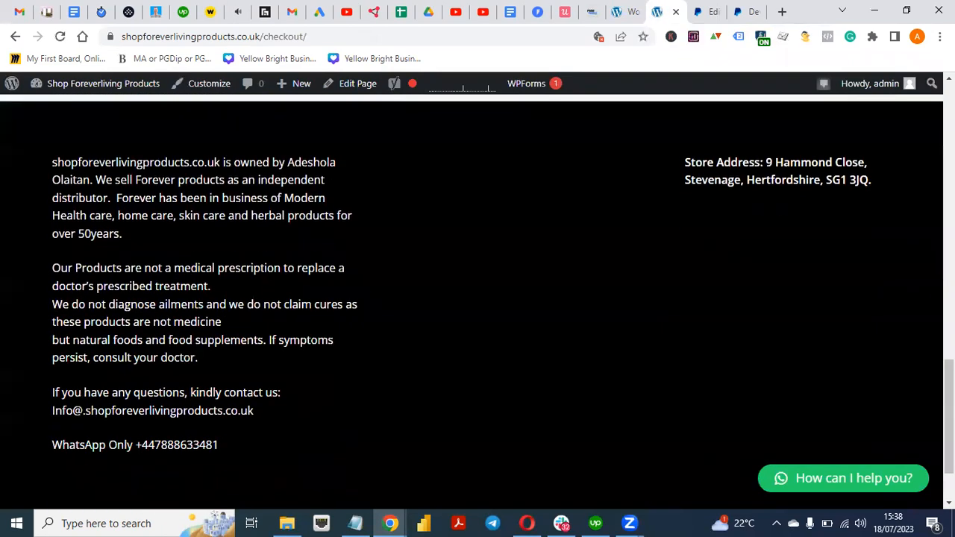
pyautogui.scroll(10, 477, 298)
pyautogui.scroll(-2, 477, 299)
pyautogui.scroll(3, 477, 298)
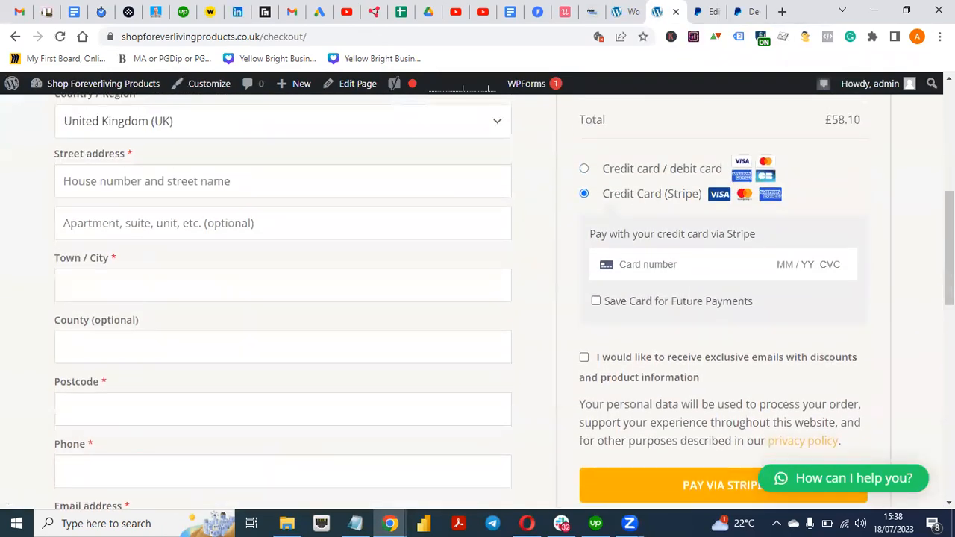
pyautogui.click(584, 169)
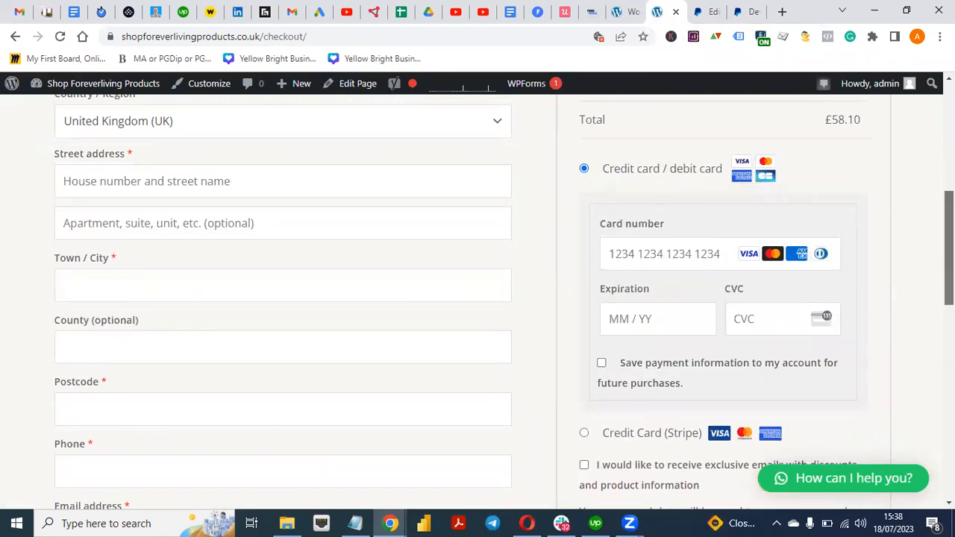
pyautogui.scroll(-4, 477, 298)
pyautogui.scroll(3, 477, 298)
pyautogui.scroll(-1, 478, 298)
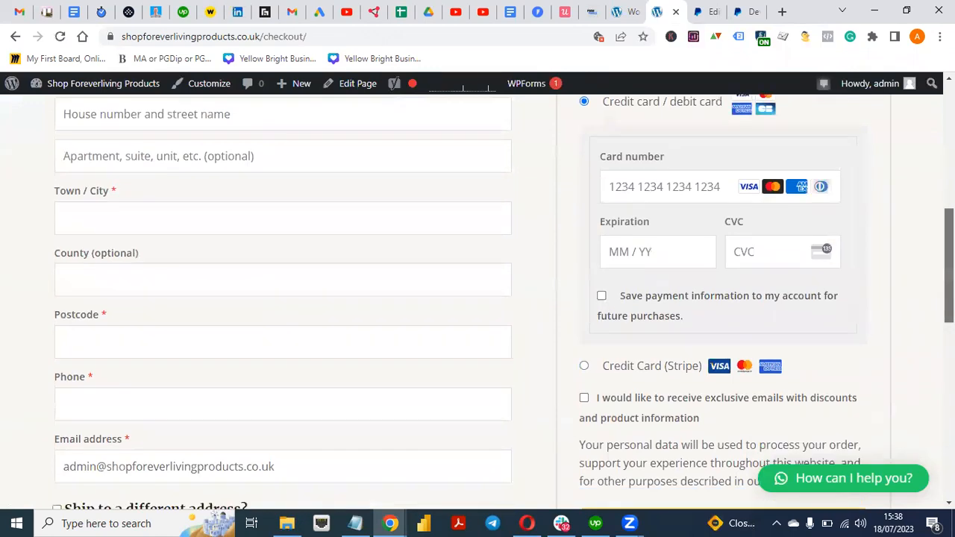
pyautogui.scroll(-4, 477, 298)
pyautogui.scroll(12, 477, 298)
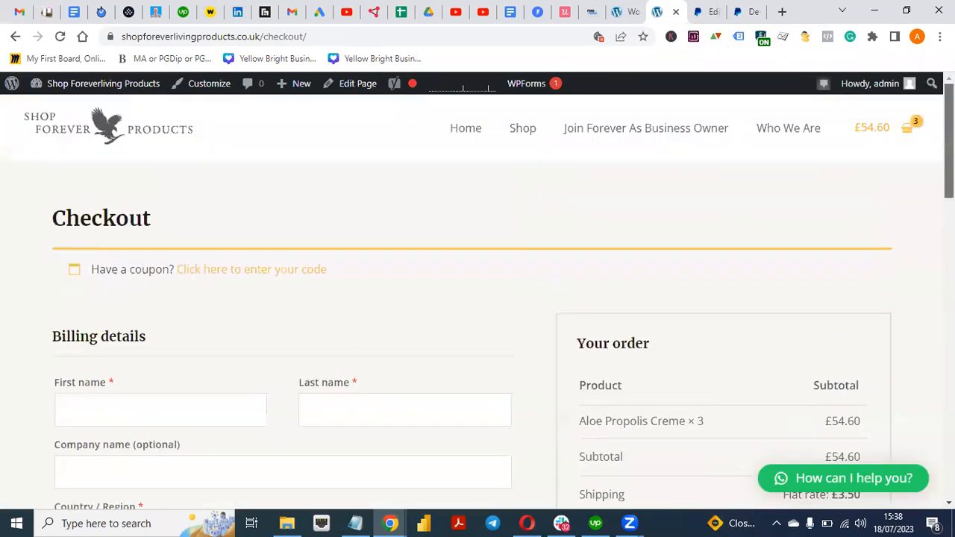
pyautogui.click(627, 15)
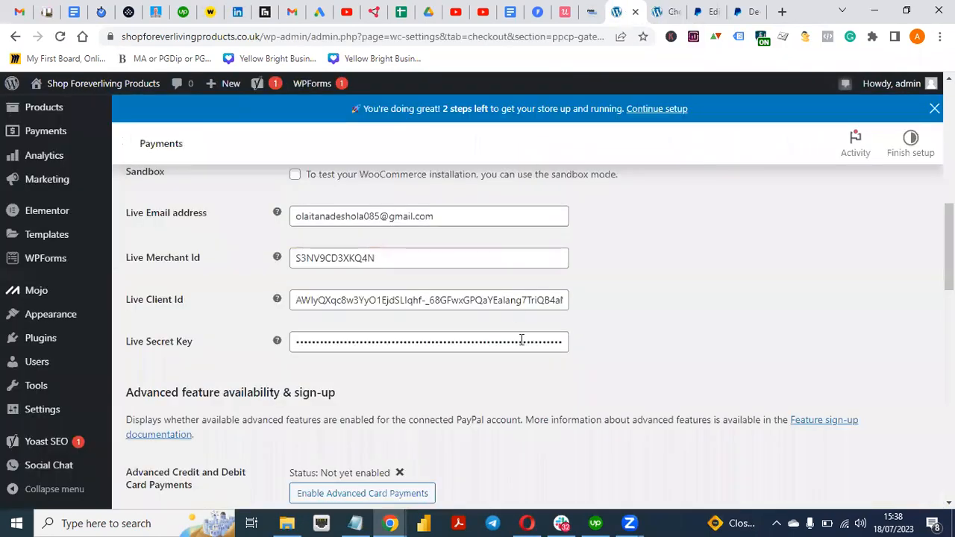
# Open the Standard Payments tab and review its settings, including Intent Capture and hidden funding sources
pyautogui.scroll(2, 522, 340)
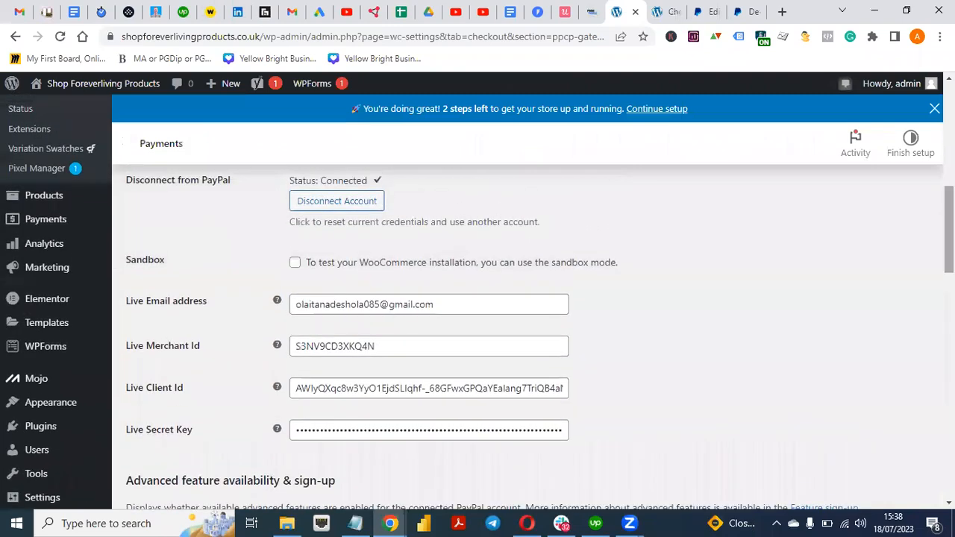
pyautogui.scroll(1, 490, 346)
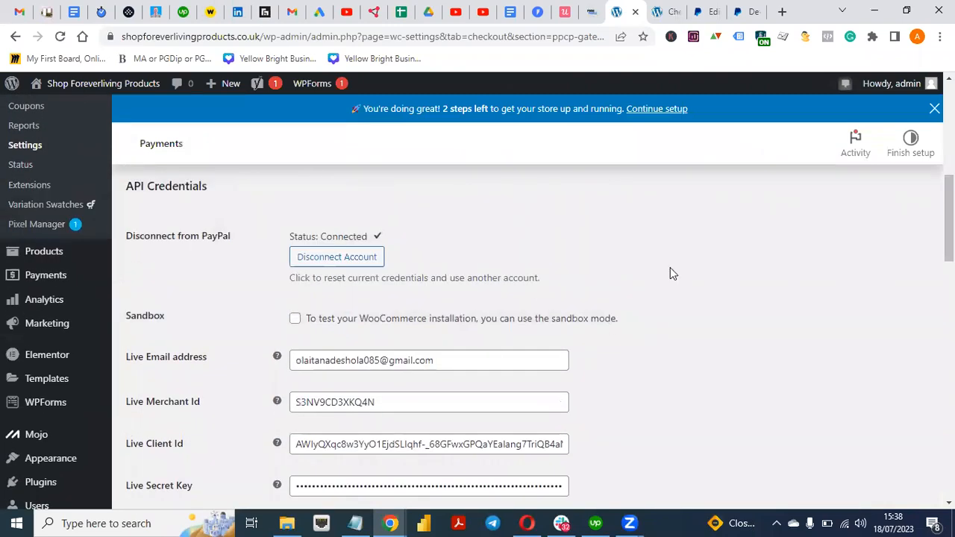
pyautogui.scroll(3, 386, 308)
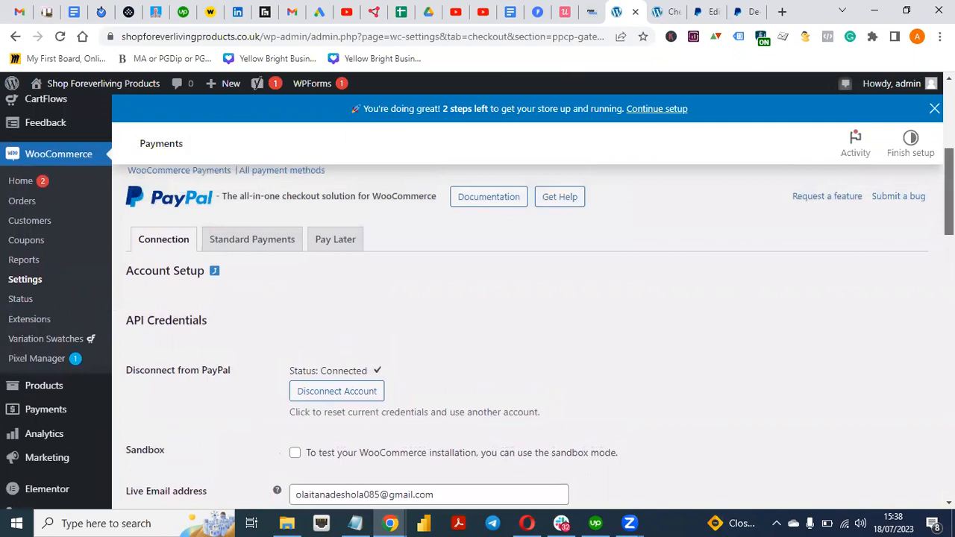
pyautogui.click(261, 237)
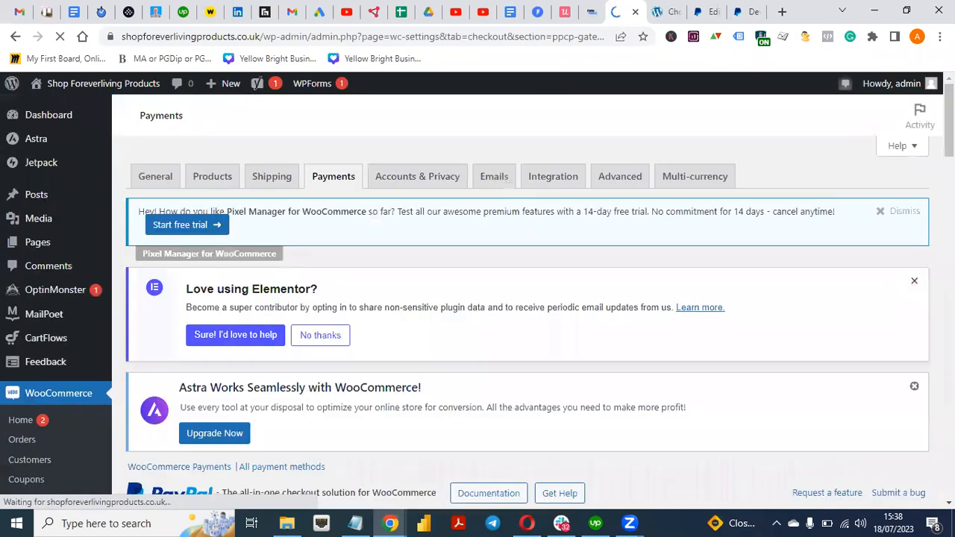
pyautogui.scroll(-2, 527, 314)
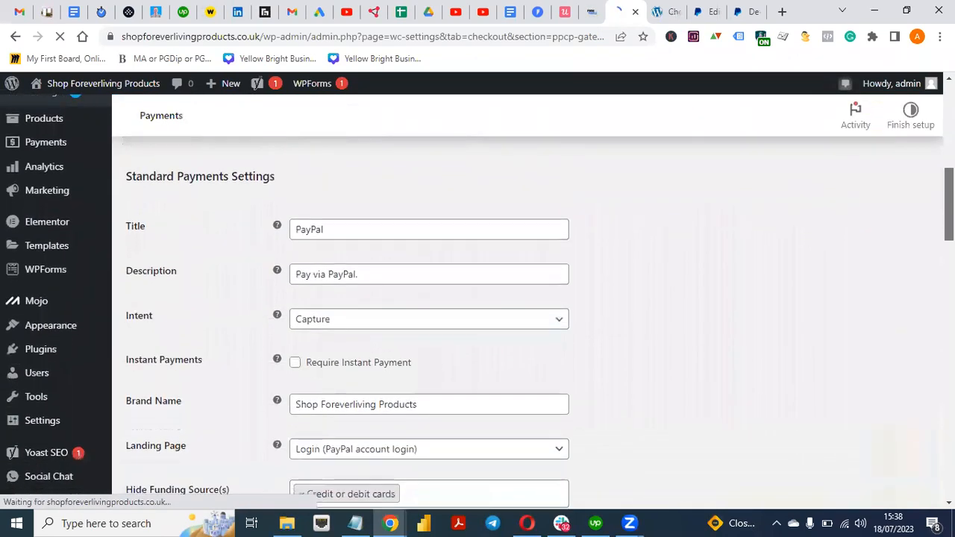
pyautogui.scroll(-3, 527, 313)
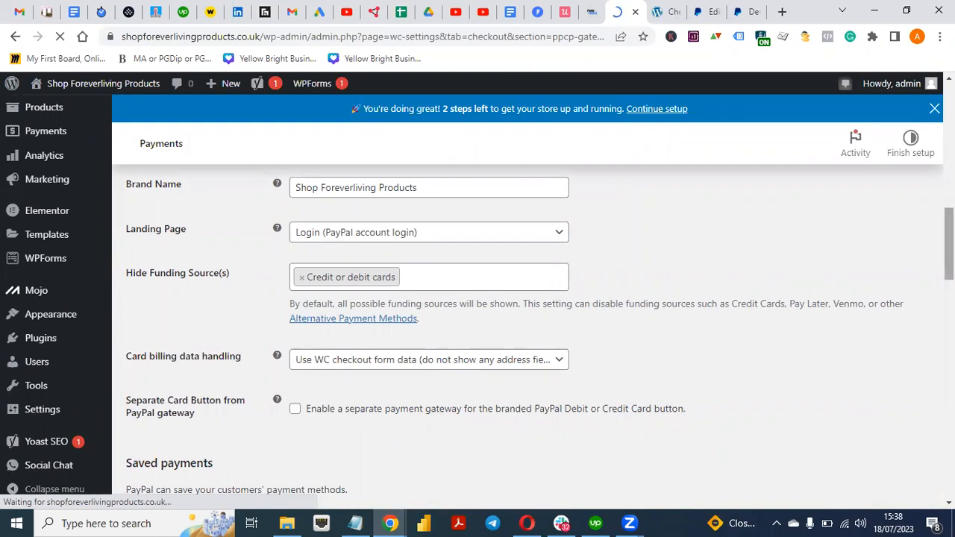
pyautogui.scroll(2, 360, 395)
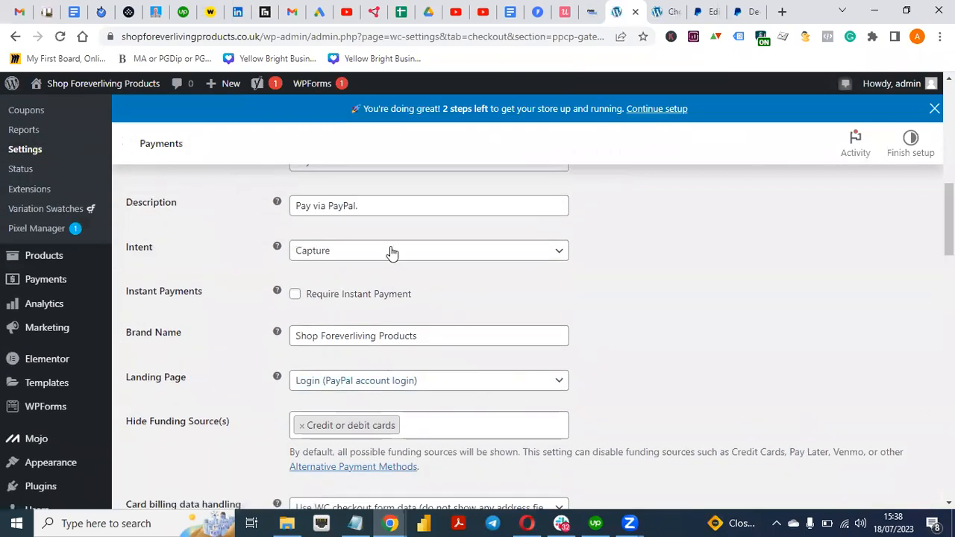
pyautogui.moveTo(948, 230); pyautogui.dragTo(949, 195)
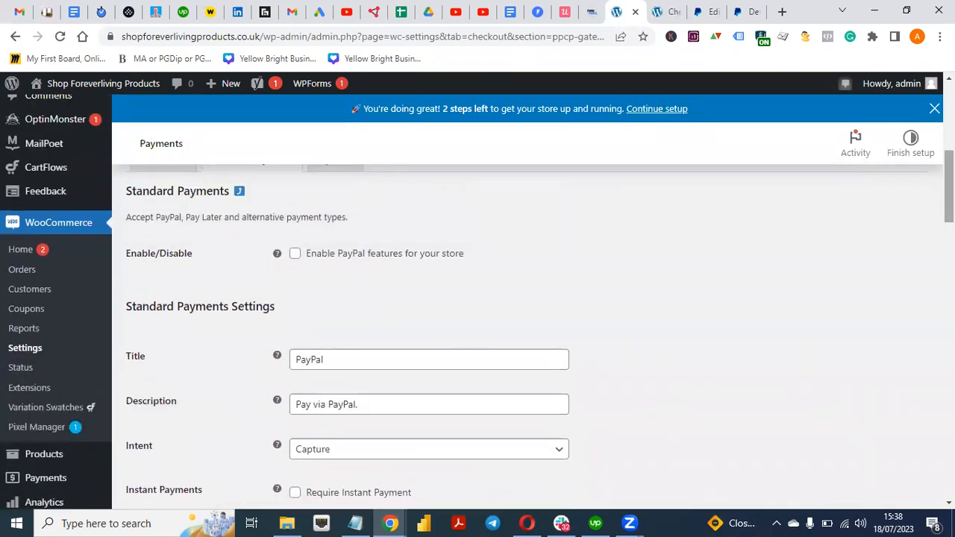
# Enable PayPal features for the store and save the Standard Payments changes
pyautogui.click(295, 254)
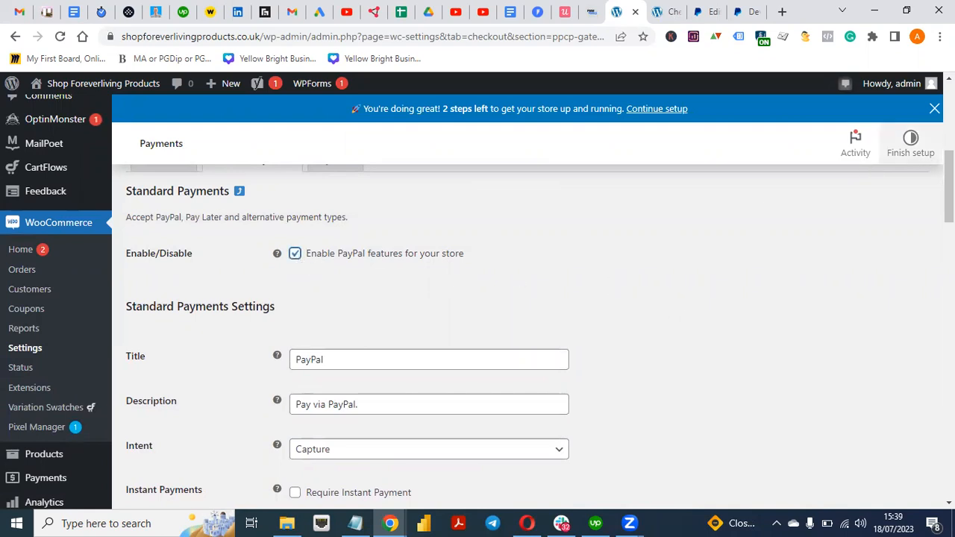
pyautogui.scroll(2, 949, 186)
pyautogui.moveTo(949, 173); pyautogui.dragTo(949, 452)
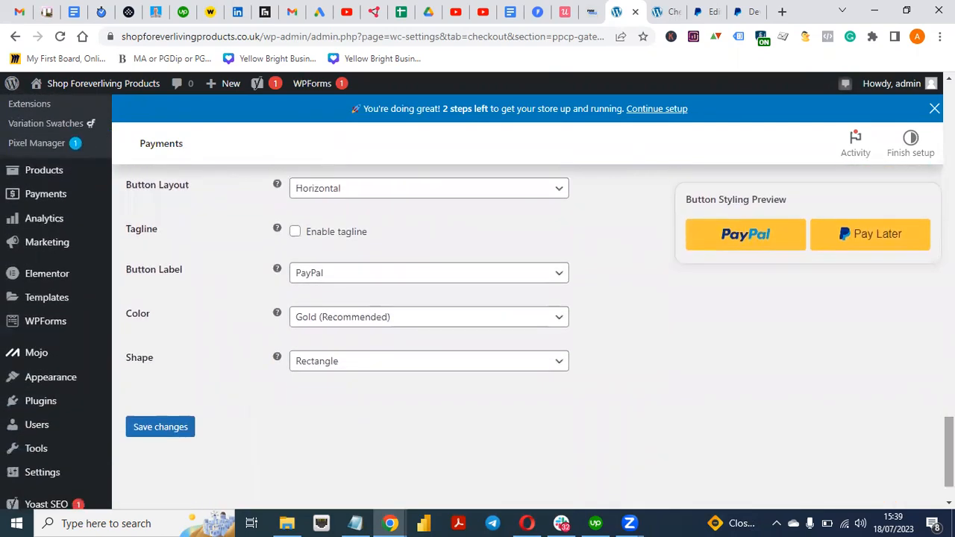
pyautogui.click(159, 429)
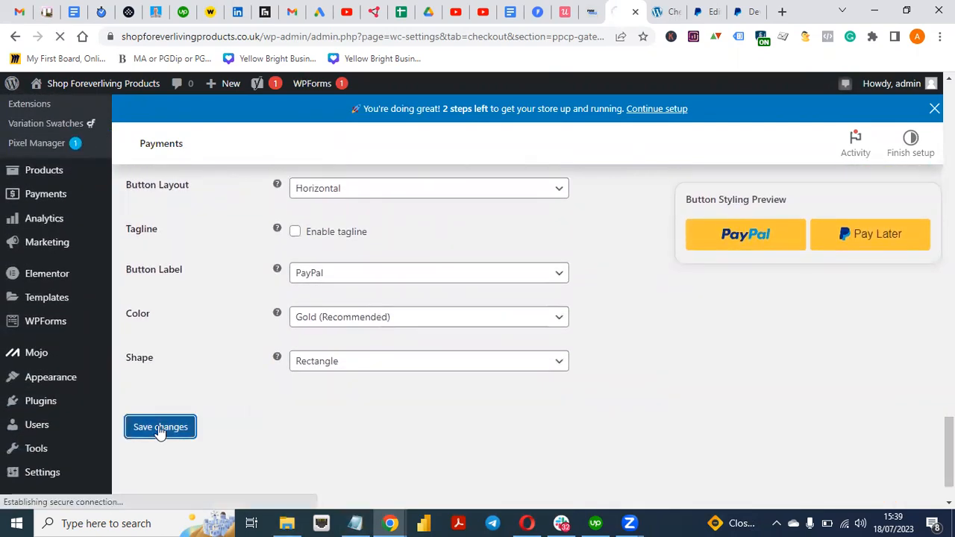
# Glance at the store checkout, then review the saved Standard Payments settings
pyautogui.click(666, 21)
pyautogui.scroll(-5, 750, 336)
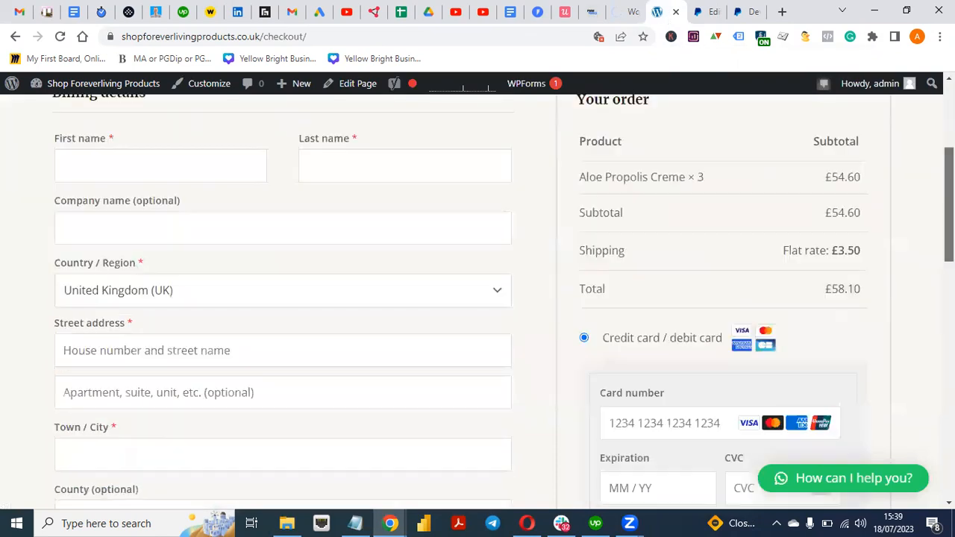
pyautogui.click(625, 18)
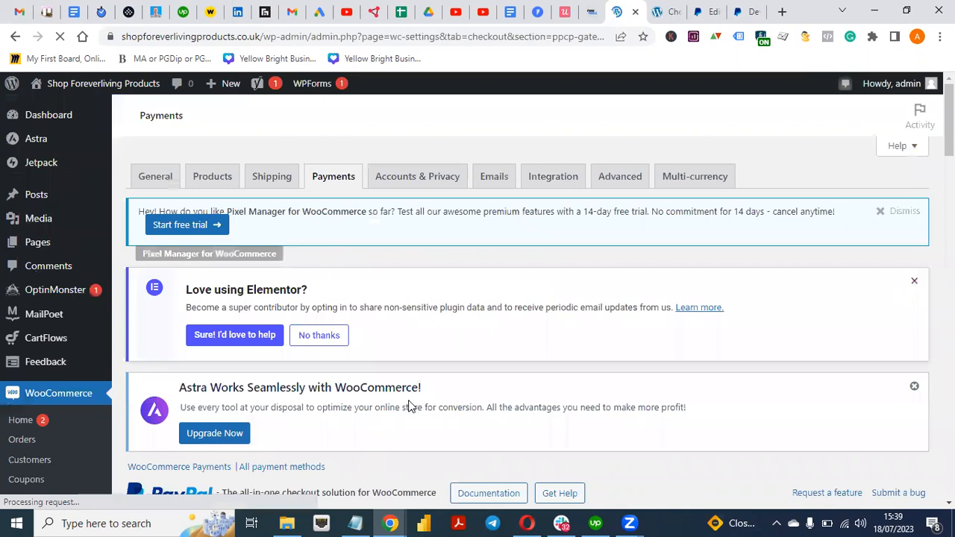
pyautogui.scroll(-5, 407, 375)
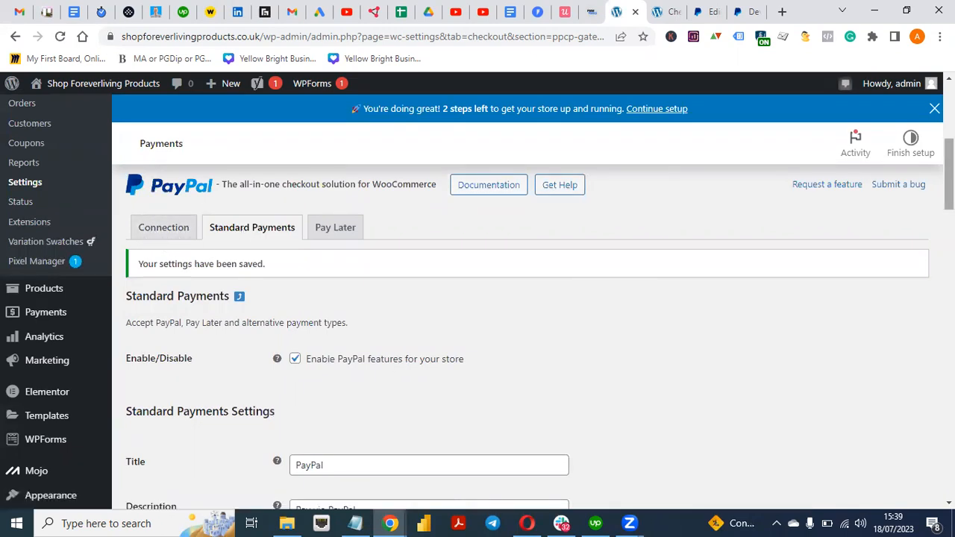
pyautogui.scroll(-5, 512, 275)
pyautogui.scroll(2, 511, 274)
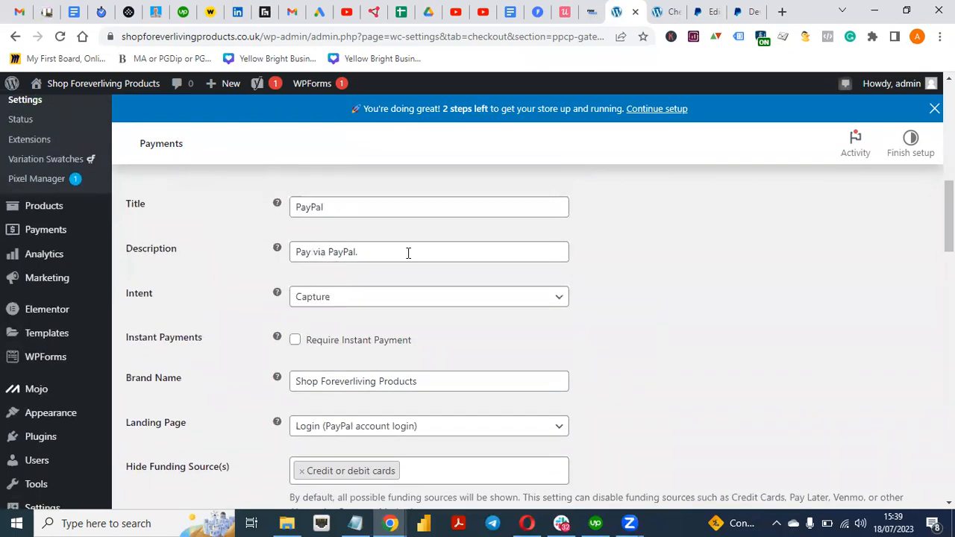
pyautogui.scroll(1, 923, 299)
pyautogui.scroll(-4, 923, 299)
pyautogui.scroll(3, 922, 299)
pyautogui.scroll(4, 397, 368)
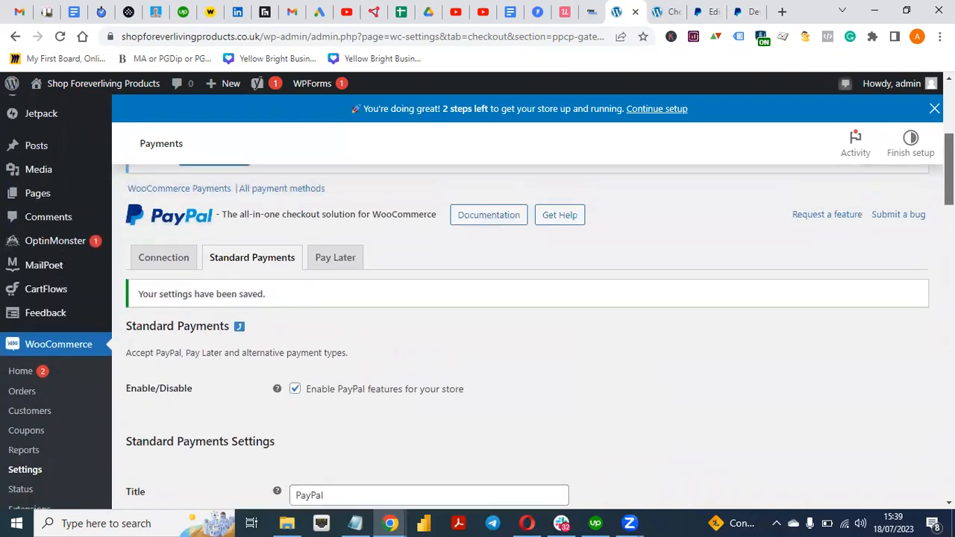
# Review the PayPal Connection tab settings
pyautogui.click(160, 267)
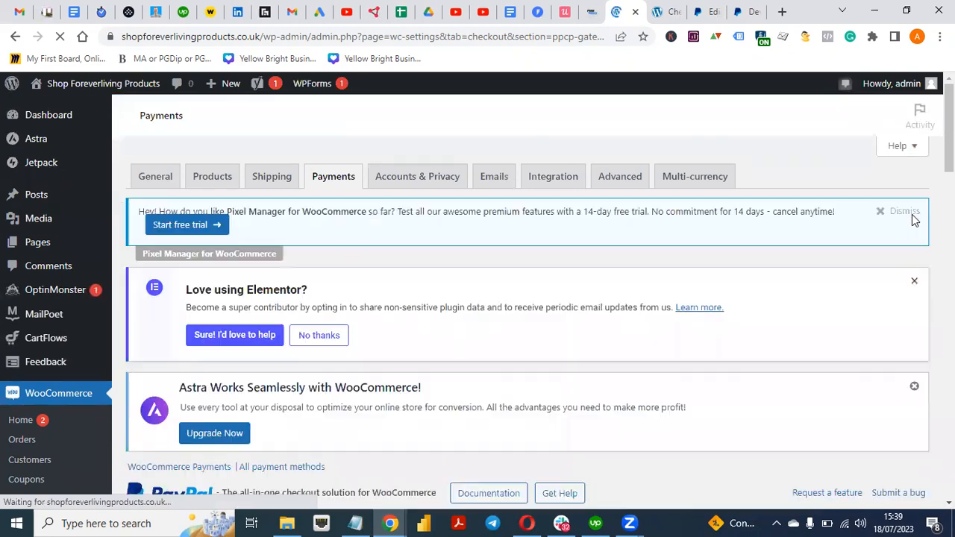
pyautogui.scroll(-5, 384, 366)
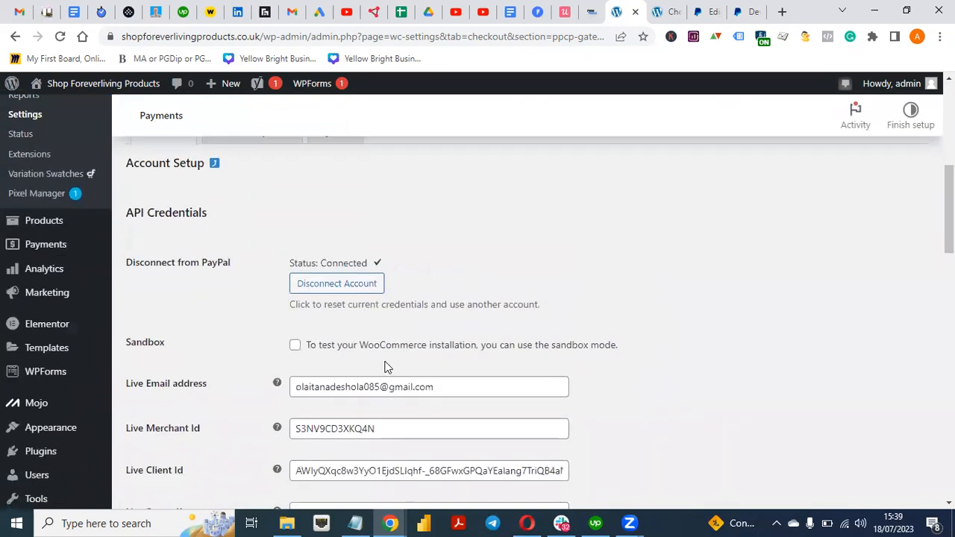
pyautogui.scroll(3, 385, 366)
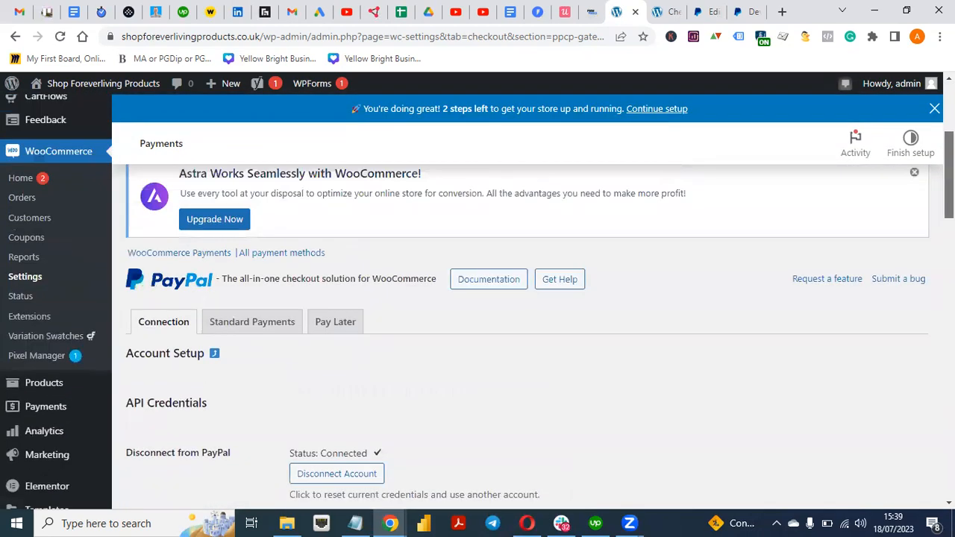
pyautogui.scroll(1, 365, 429)
# Return to Standard Payments, scroll to the Smart Buttons settings, and save them again
pyautogui.click(262, 401)
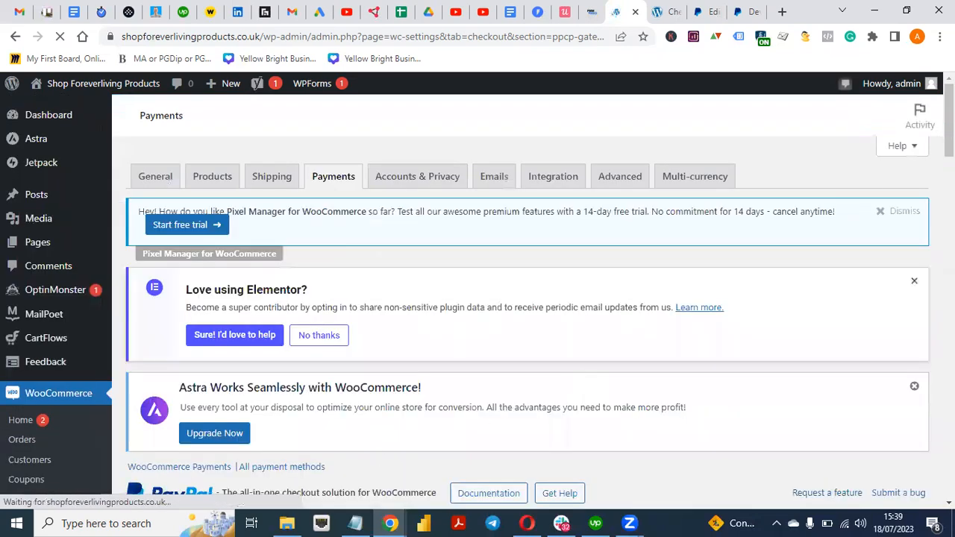
pyautogui.scroll(-5, 529, 333)
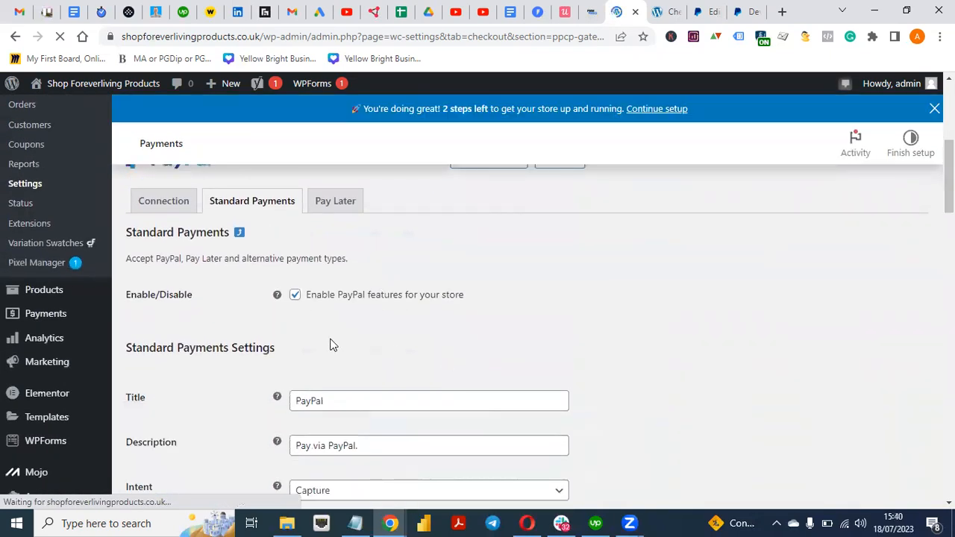
pyautogui.scroll(-3, 743, 287)
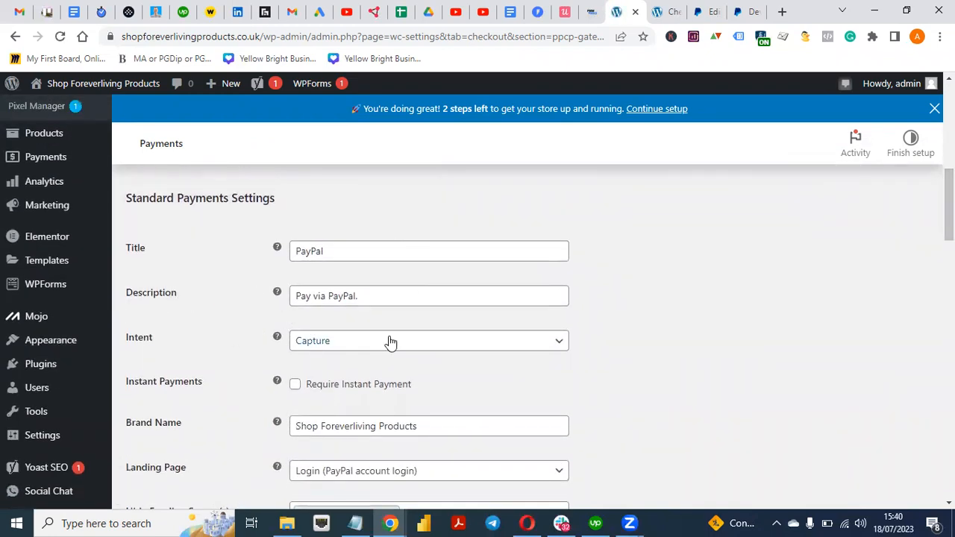
pyautogui.moveTo(949, 212); pyautogui.dragTo(949, 367)
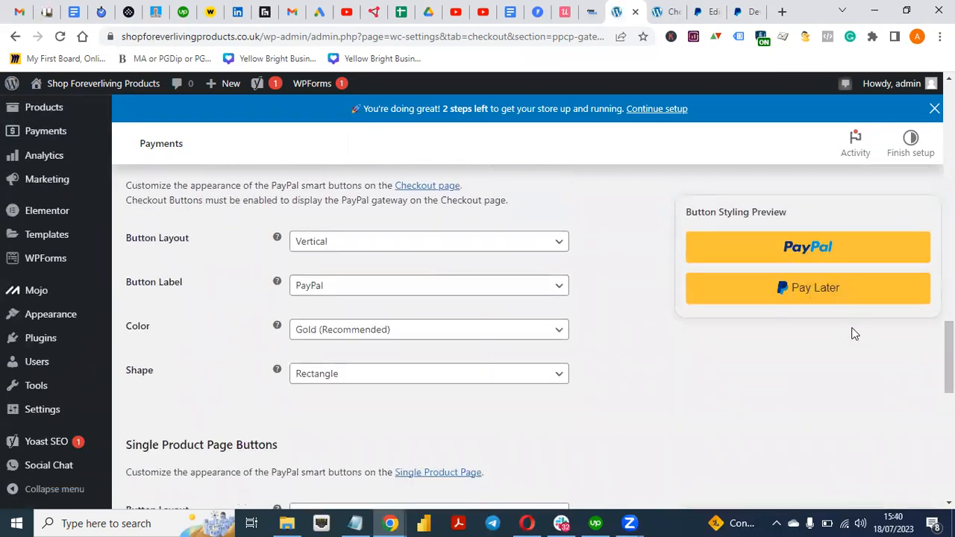
pyautogui.moveTo(949, 359); pyautogui.dragTo(949, 460)
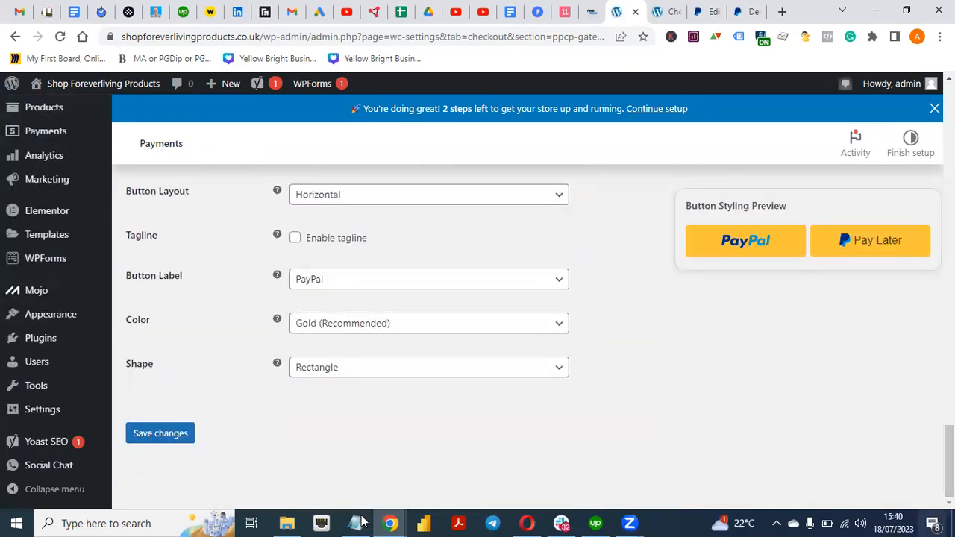
pyautogui.click(159, 442)
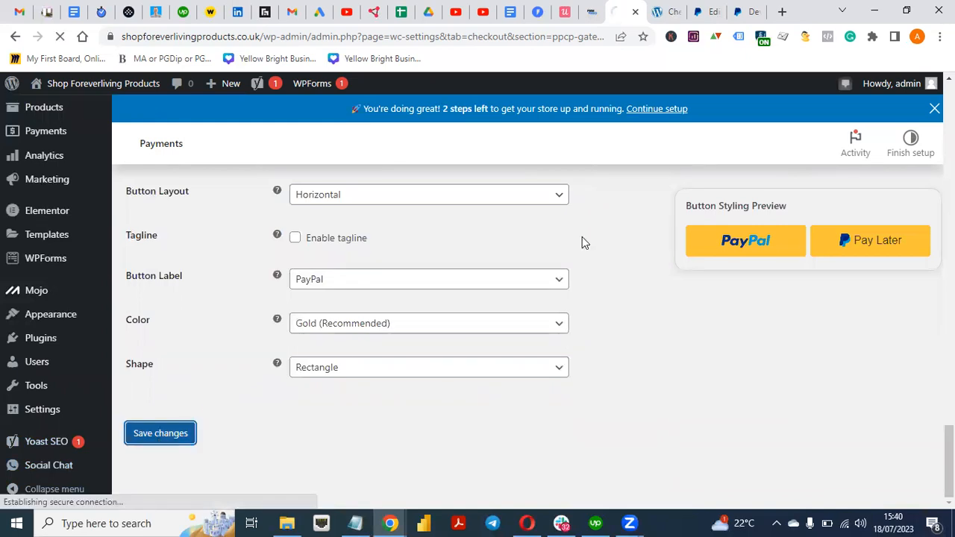
pyautogui.click(672, 8)
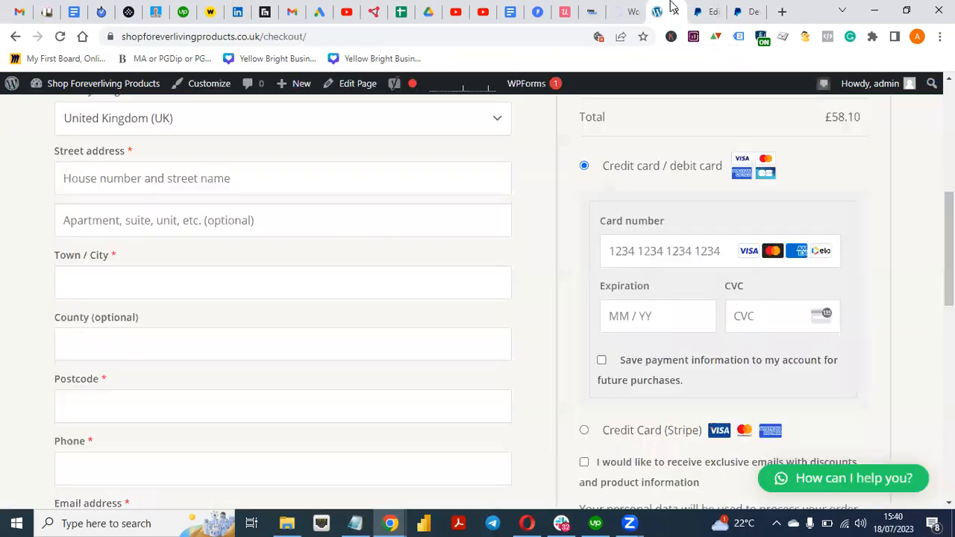
# Reload checkout and select PayPal, showing Pay Later in 3 instalments of £19.37 on £58.10
pyautogui.click(59, 41)
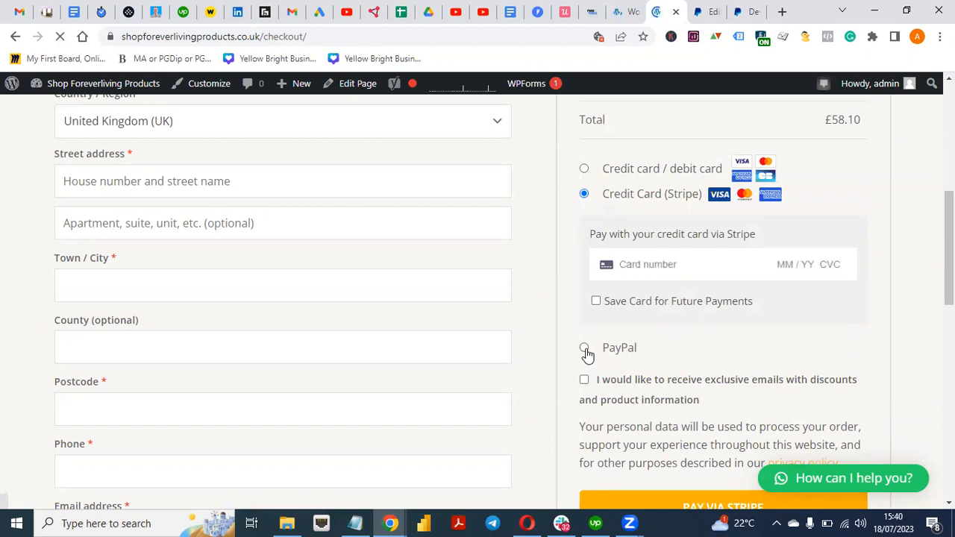
pyautogui.click(584, 346)
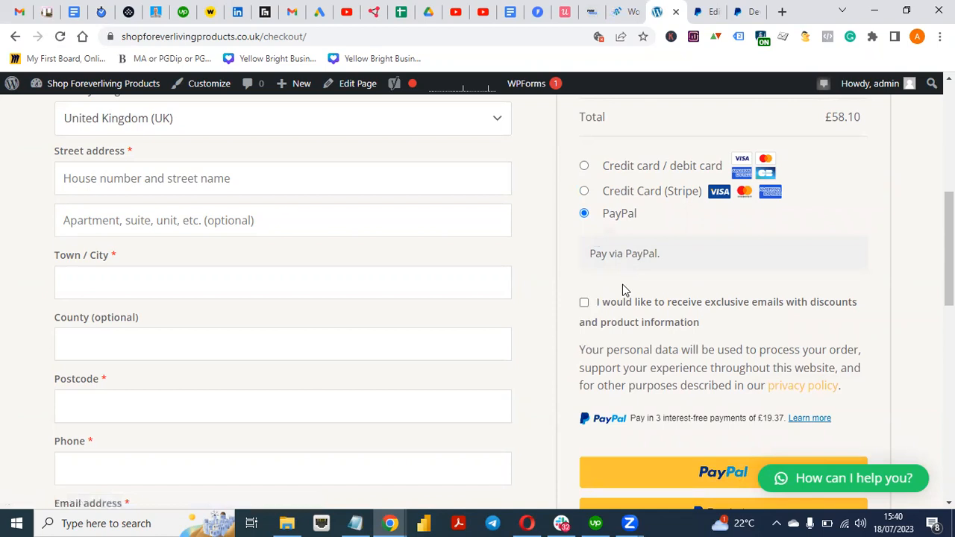
pyautogui.scroll(-2, 627, 368)
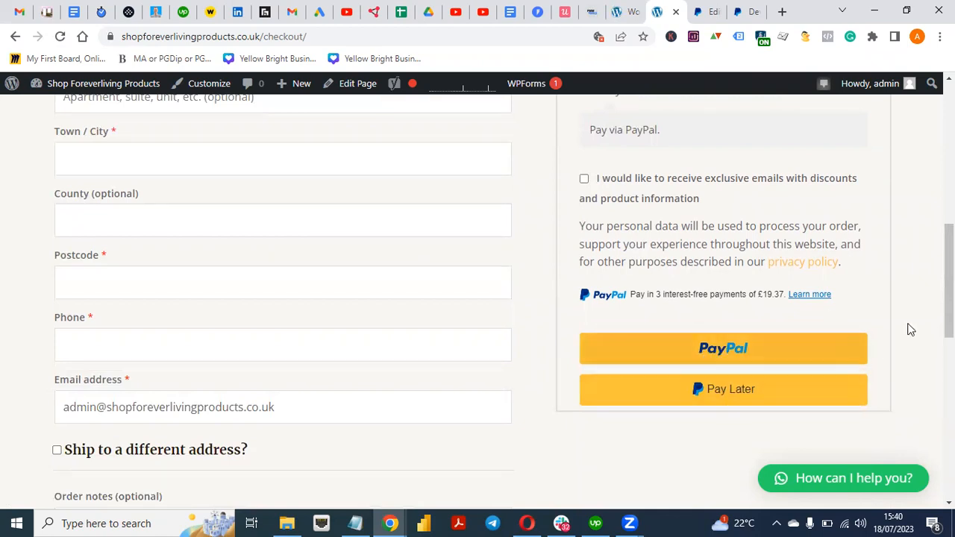
pyautogui.scroll(1, 948, 284)
pyautogui.moveTo(948, 283); pyautogui.dragTo(948, 250)
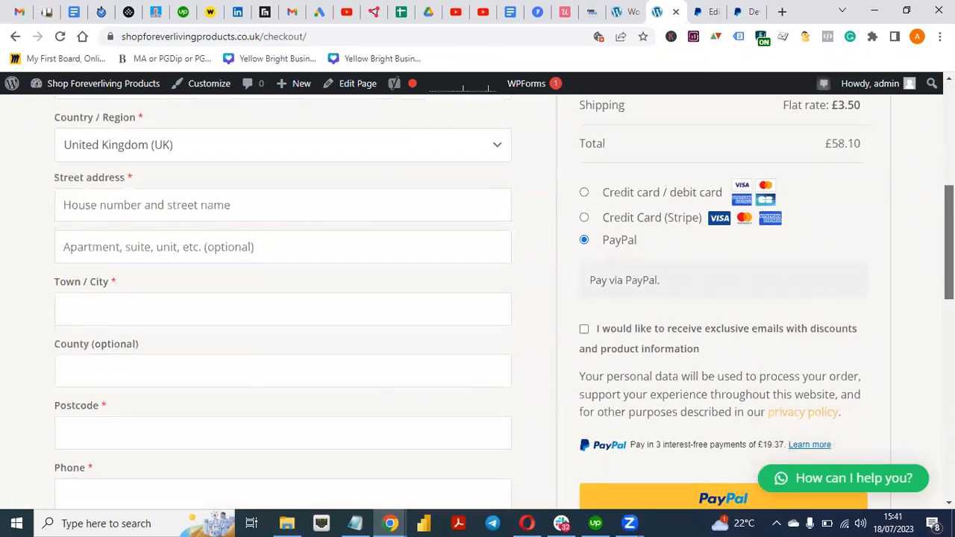
pyautogui.moveTo(948, 250); pyautogui.dragTo(948, 149)
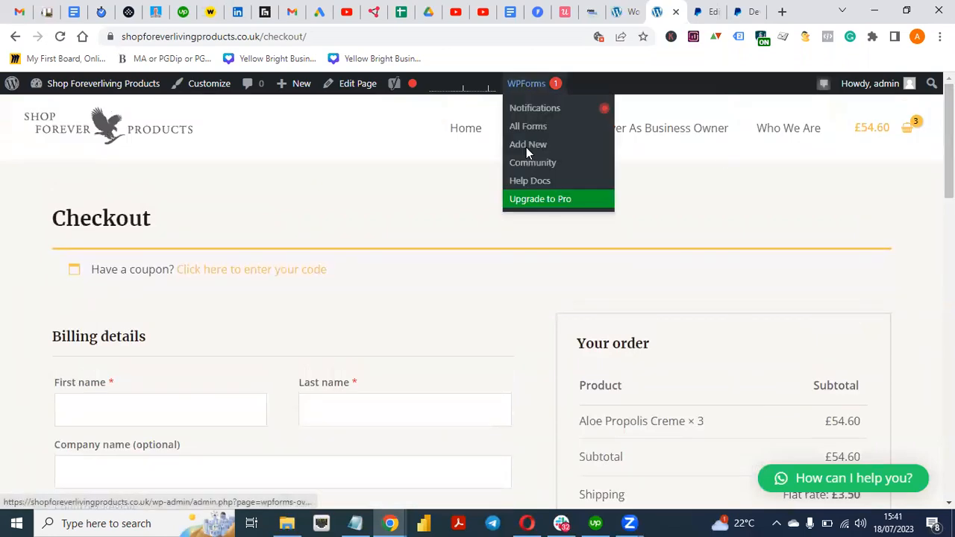
pyautogui.click(526, 146)
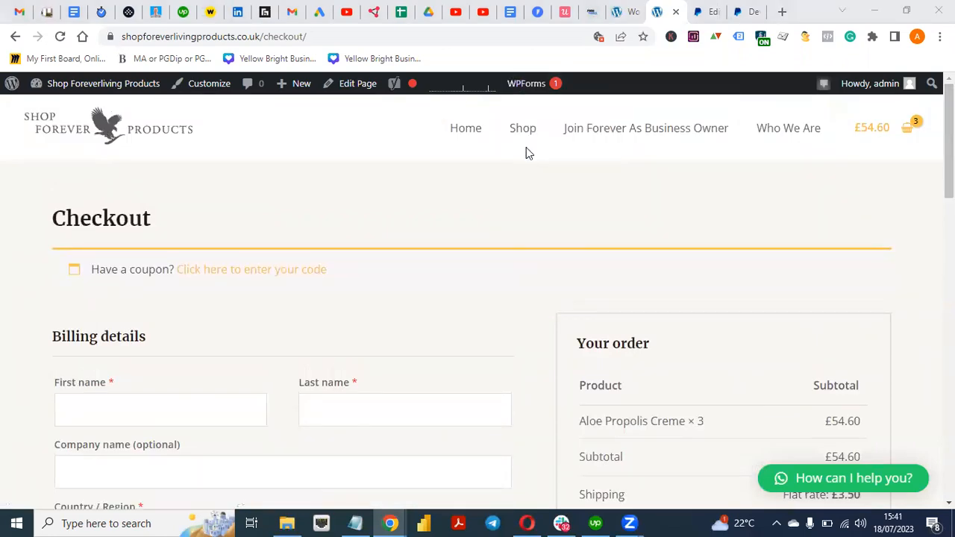